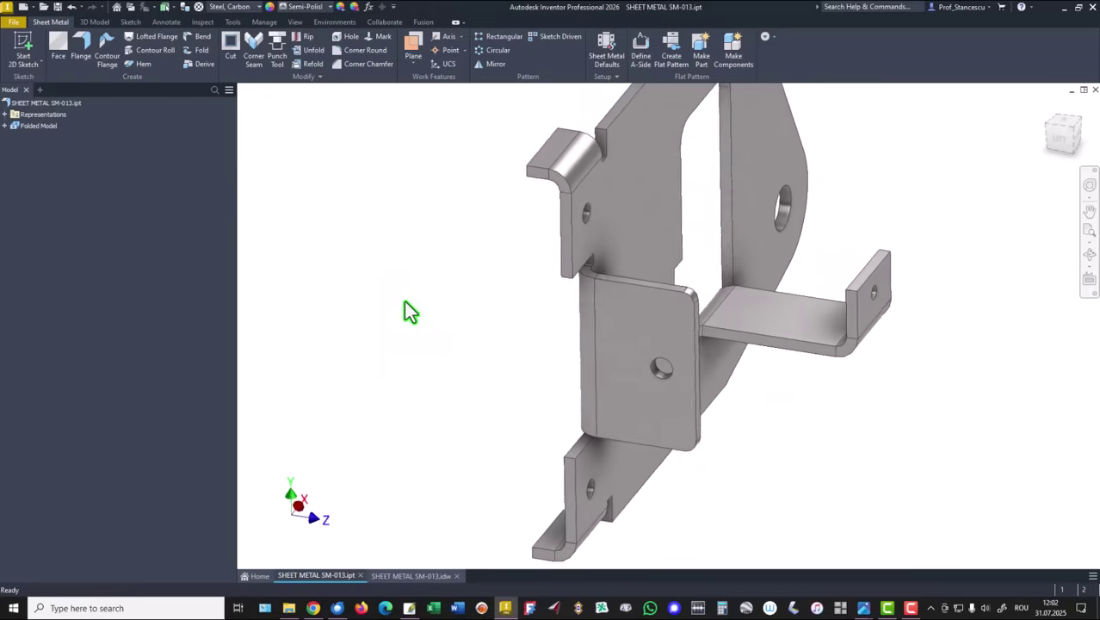
# - Show the SHEET METAL SM-013.idw drawing and check the Sketch01.jpg reference sketch
pyautogui.click(411, 575)
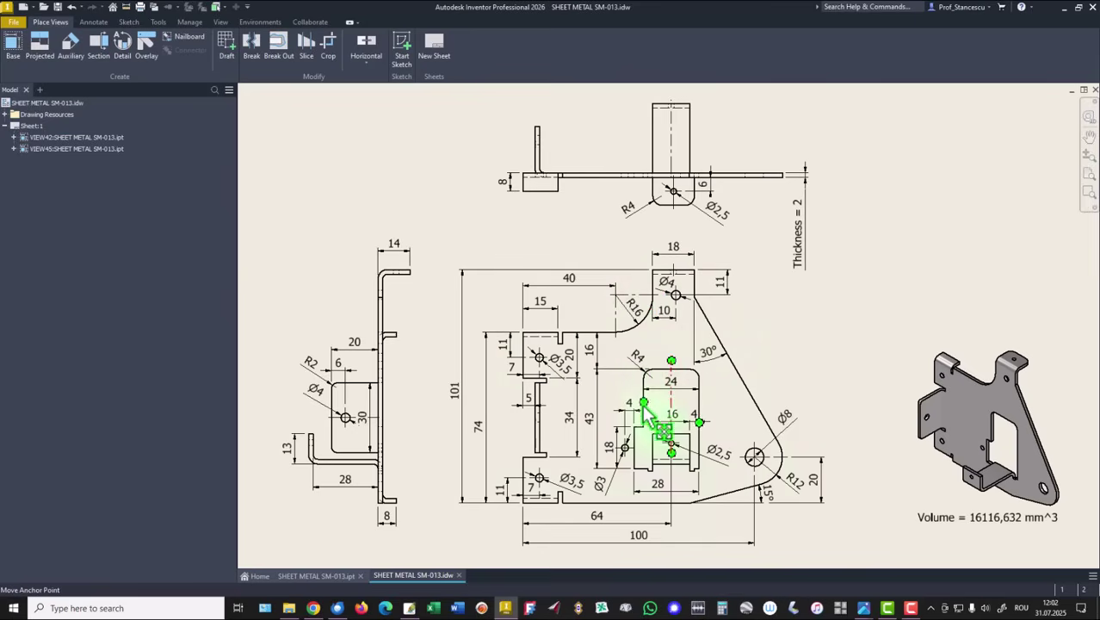
pyautogui.hotkey('alt', 'Tab')
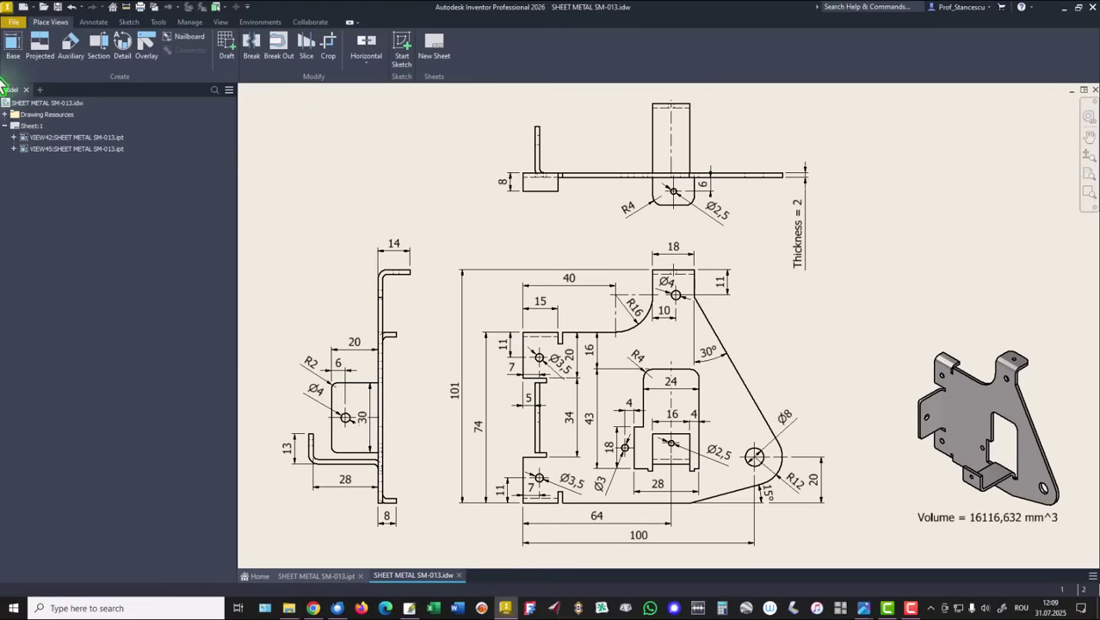
# - Create a new part from the Sheet Metal (mm).ipt template
pyautogui.click(22, 7)
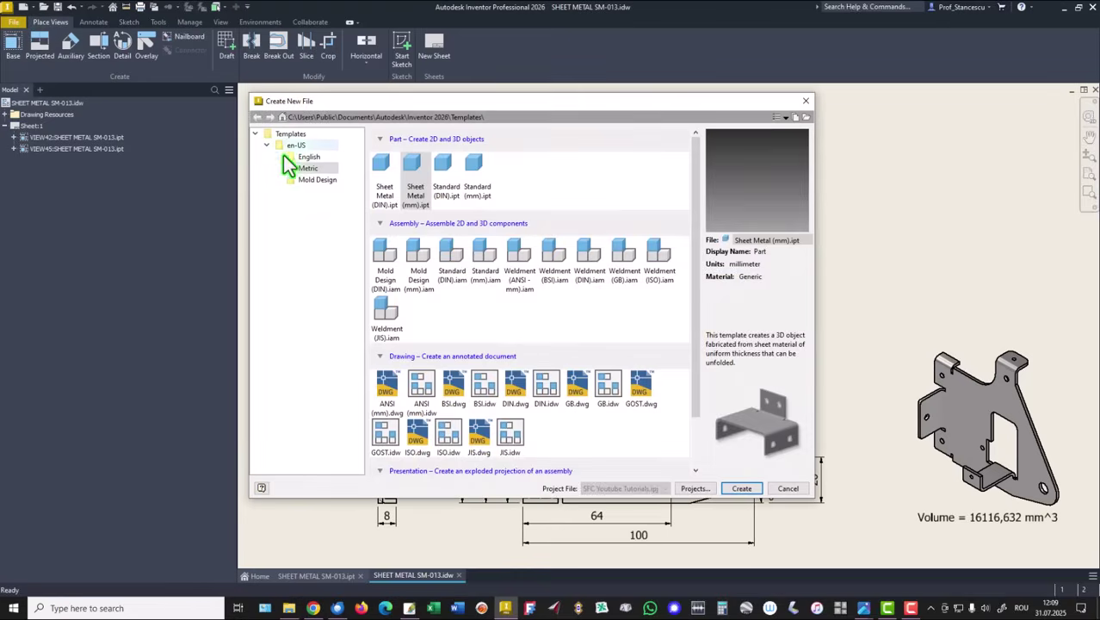
pyautogui.doubleClick(414, 167)
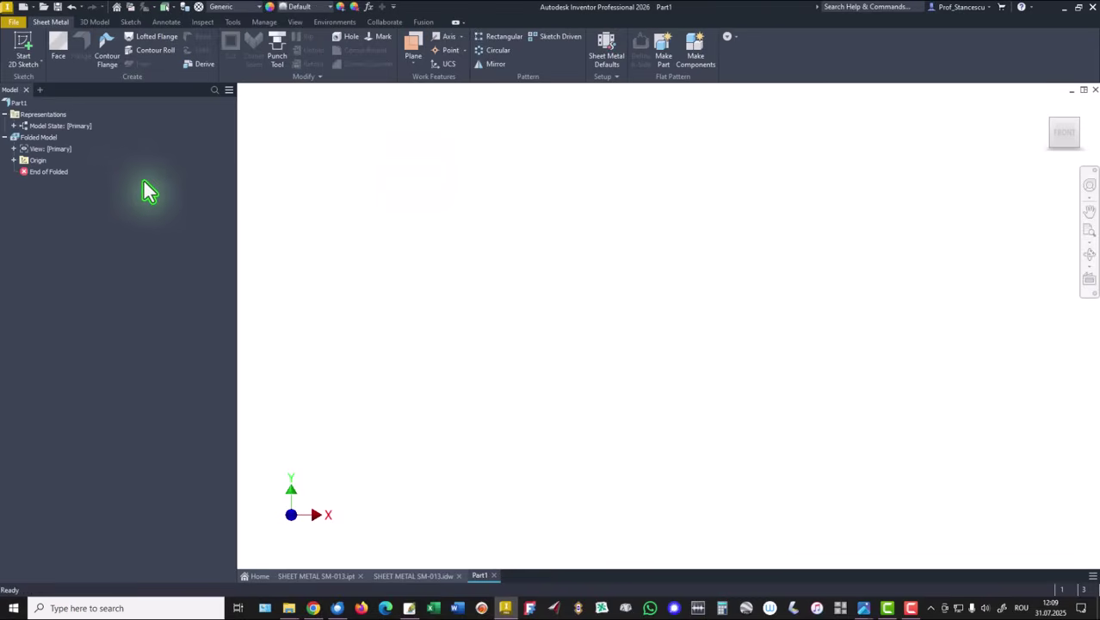
pyautogui.click(303, 577)
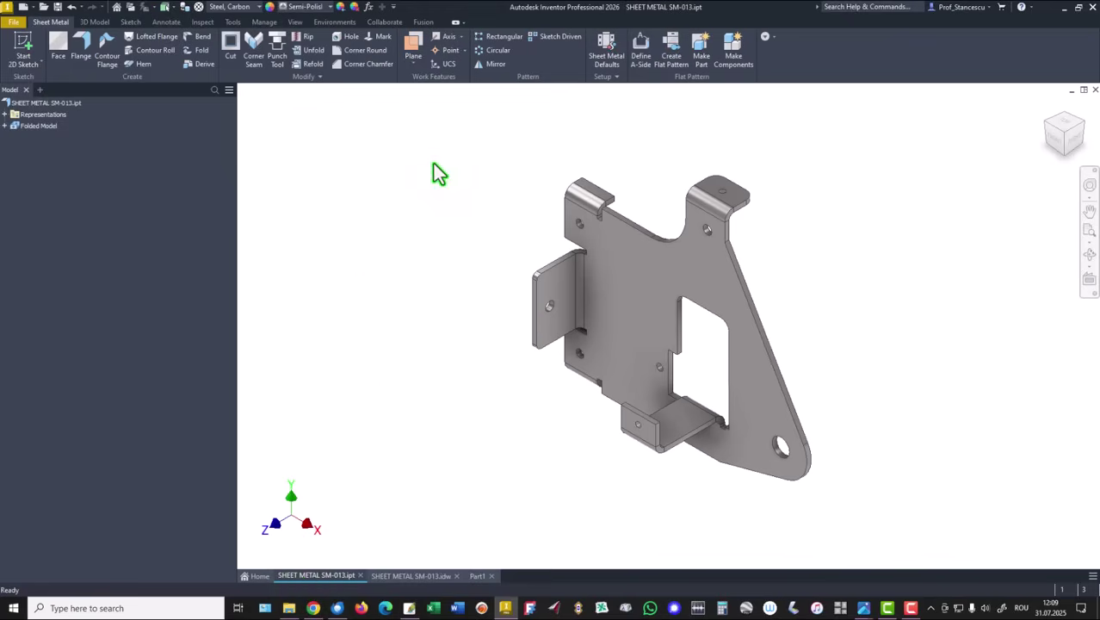
# - Copy Sketch1 under Face1 of SM-013.ipt and start a 2D sketch in Part1
pyautogui.click(5, 125)
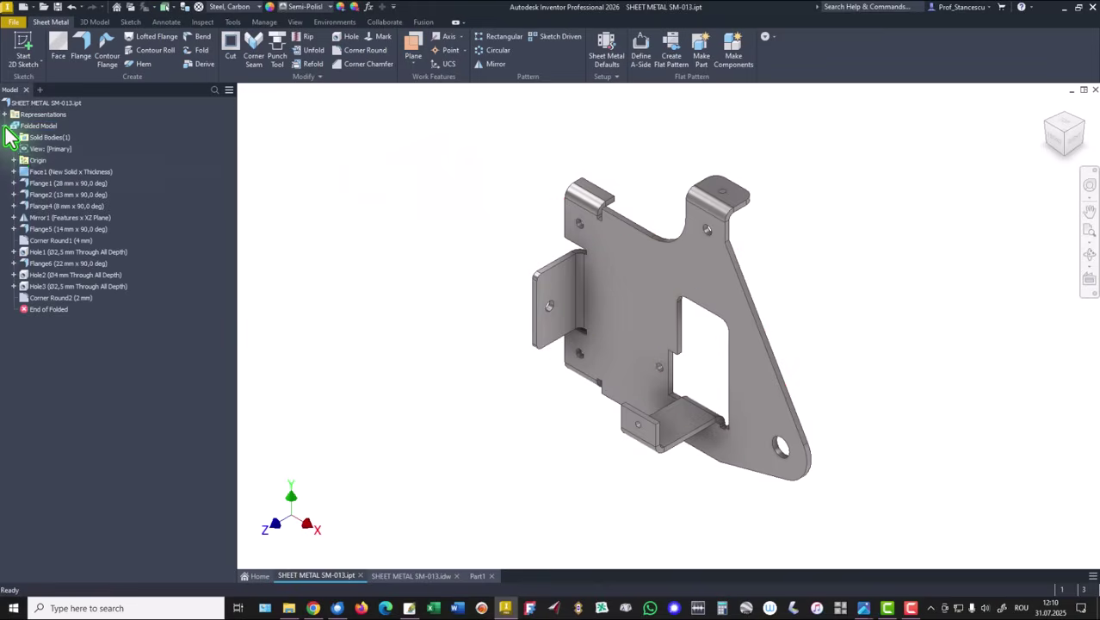
pyautogui.click(14, 171)
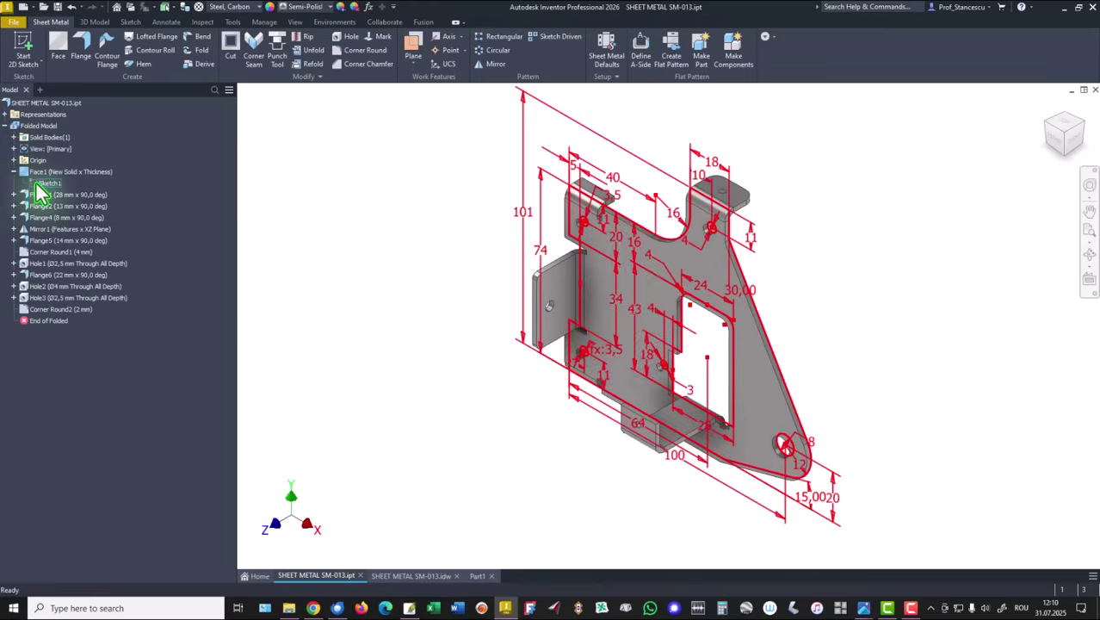
pyautogui.click(40, 186)
pyautogui.rightClick(40, 186)
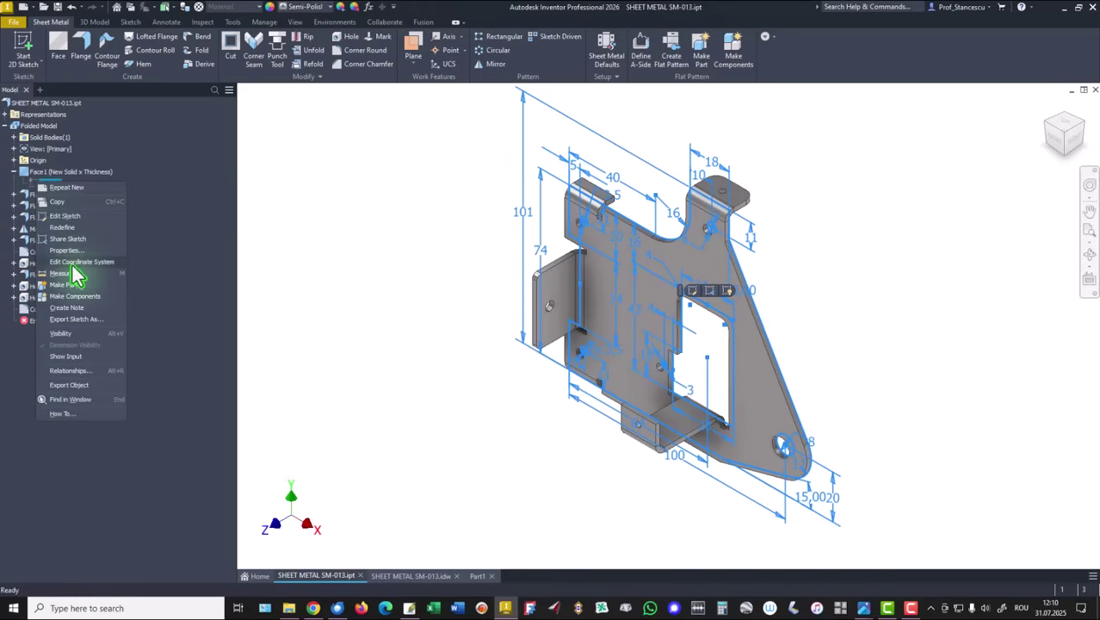
pyautogui.press('Escape')
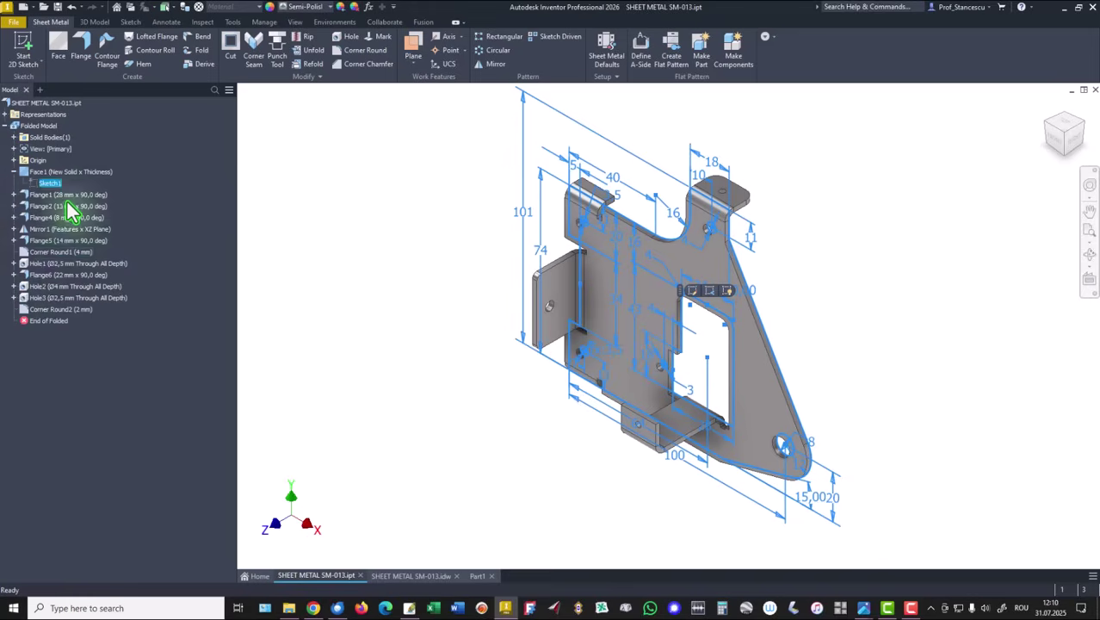
pyautogui.click(478, 576)
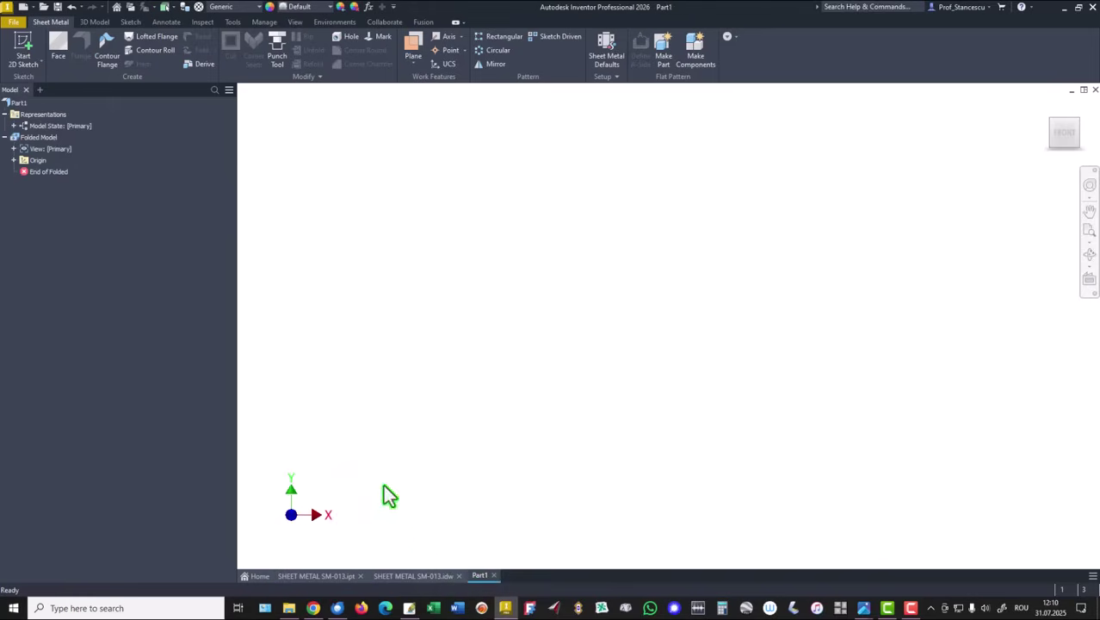
pyautogui.click(23, 44)
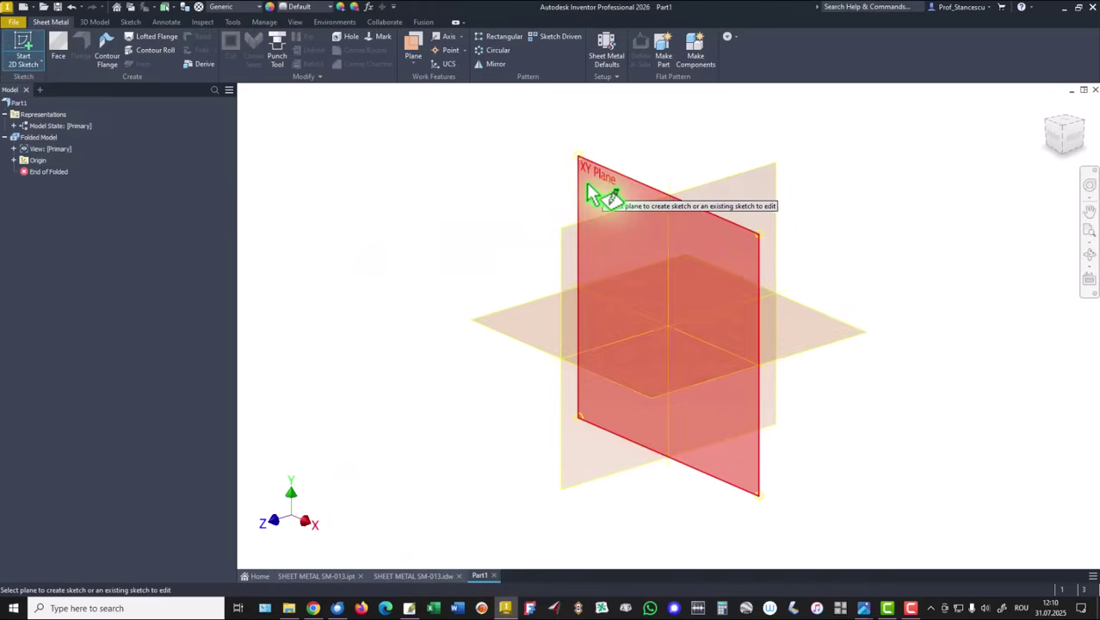
# - Paste the copied bracket profile into a new sketch on the XY Plane
pyautogui.click(591, 189)
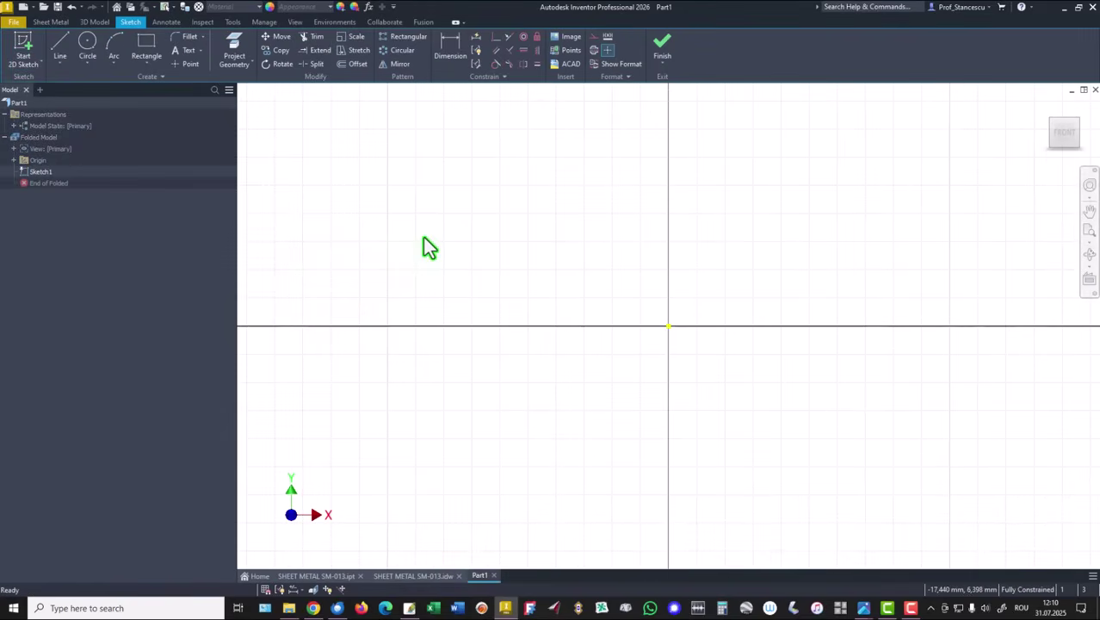
pyautogui.rightClick(502, 242)
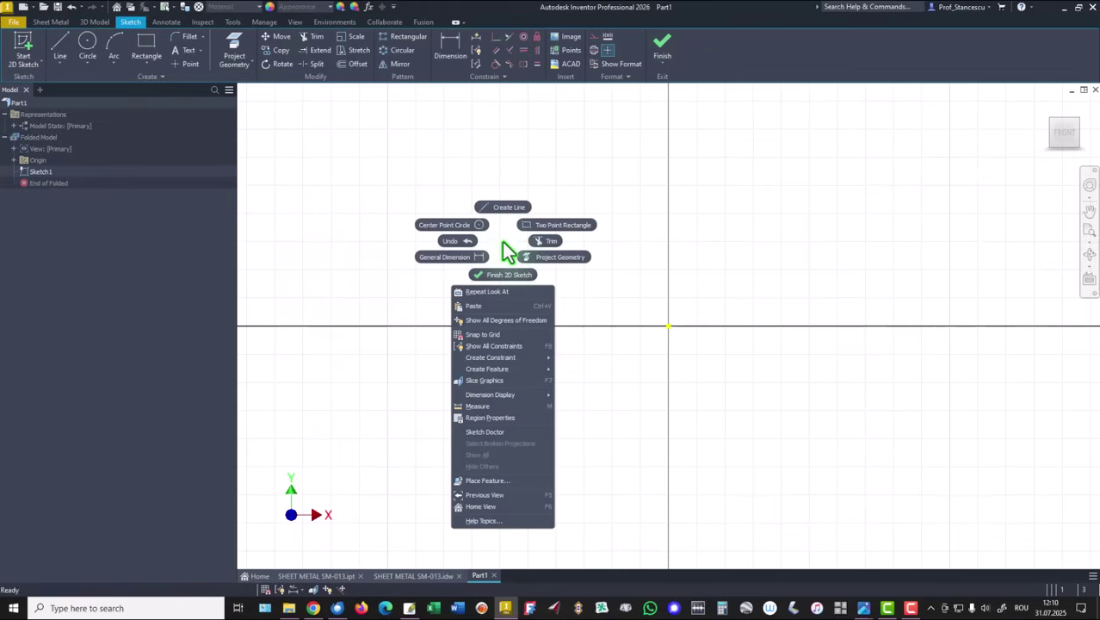
pyautogui.click(474, 308)
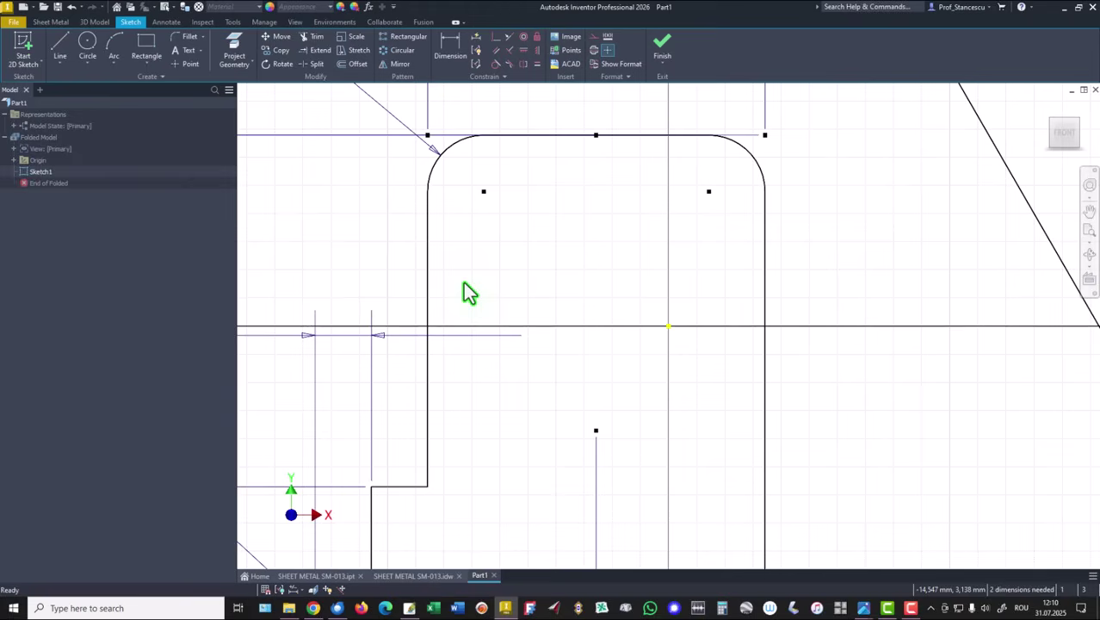
pyautogui.scroll(-5, 521, 401)
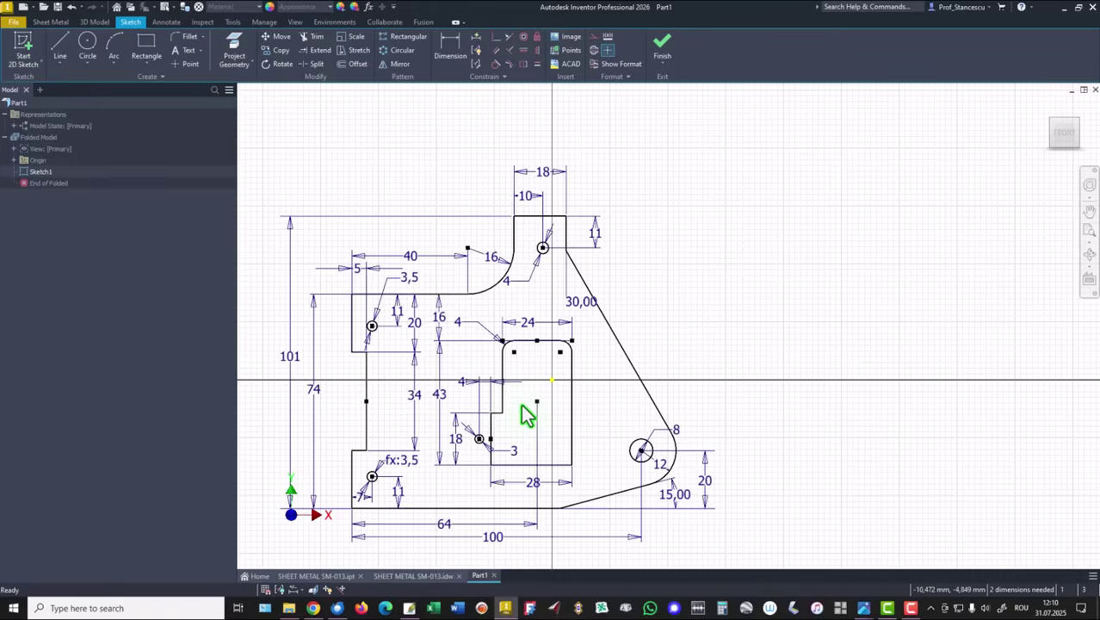
pyautogui.moveTo(523, 416); pyautogui.dragTo(594, 272, button='middle')
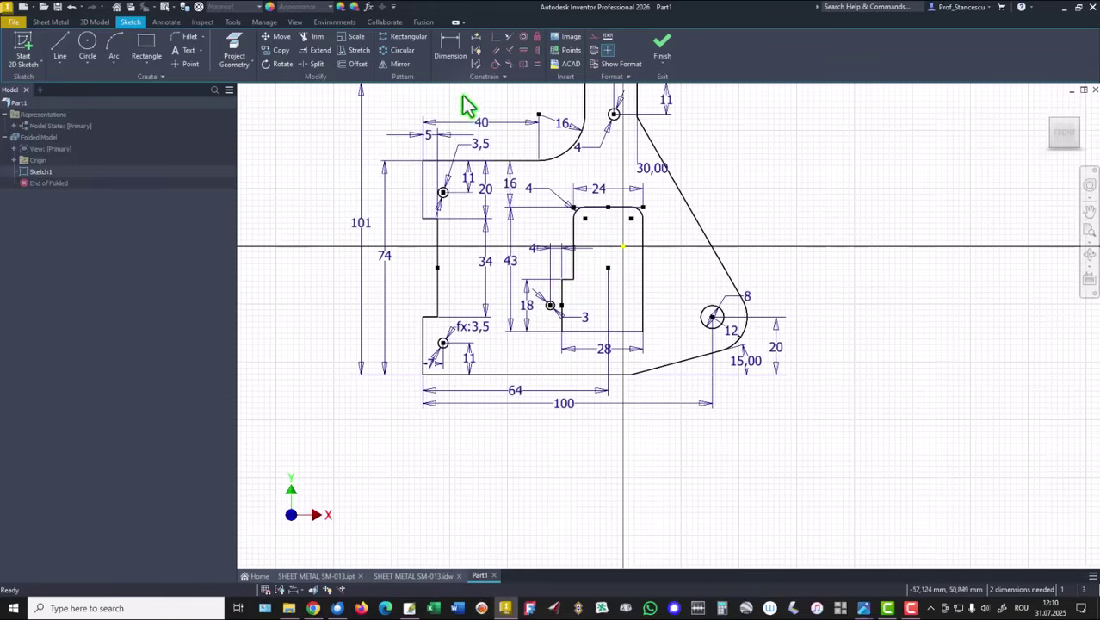
# - Align the left-edge midpoint horizontally and the cutout's top midpoint vertically with the origin
pyautogui.click(523, 50)
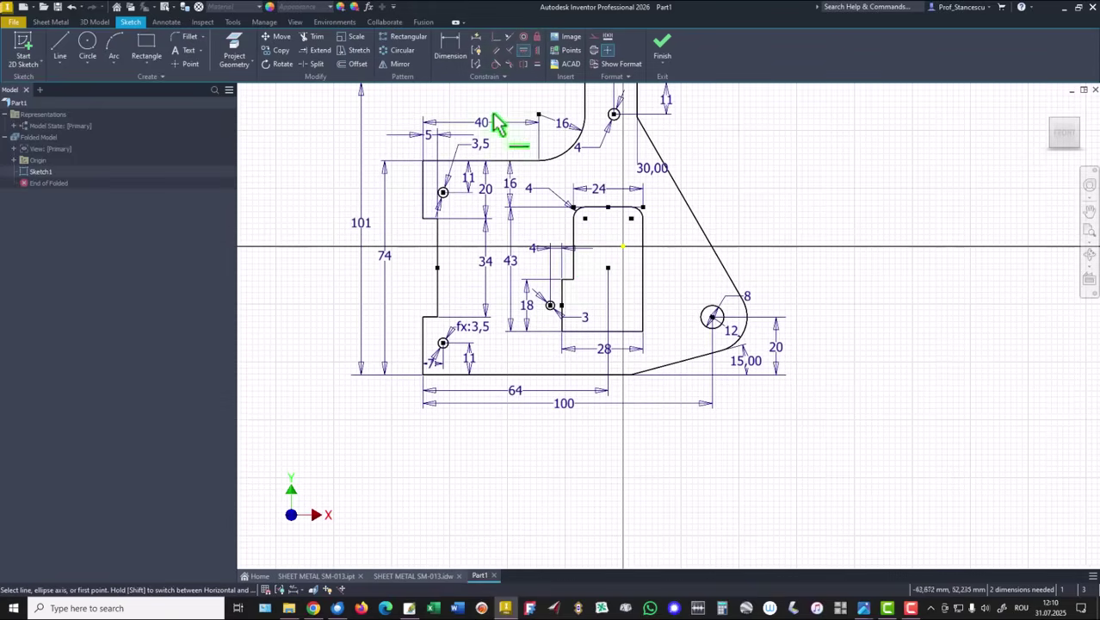
pyautogui.click(438, 267)
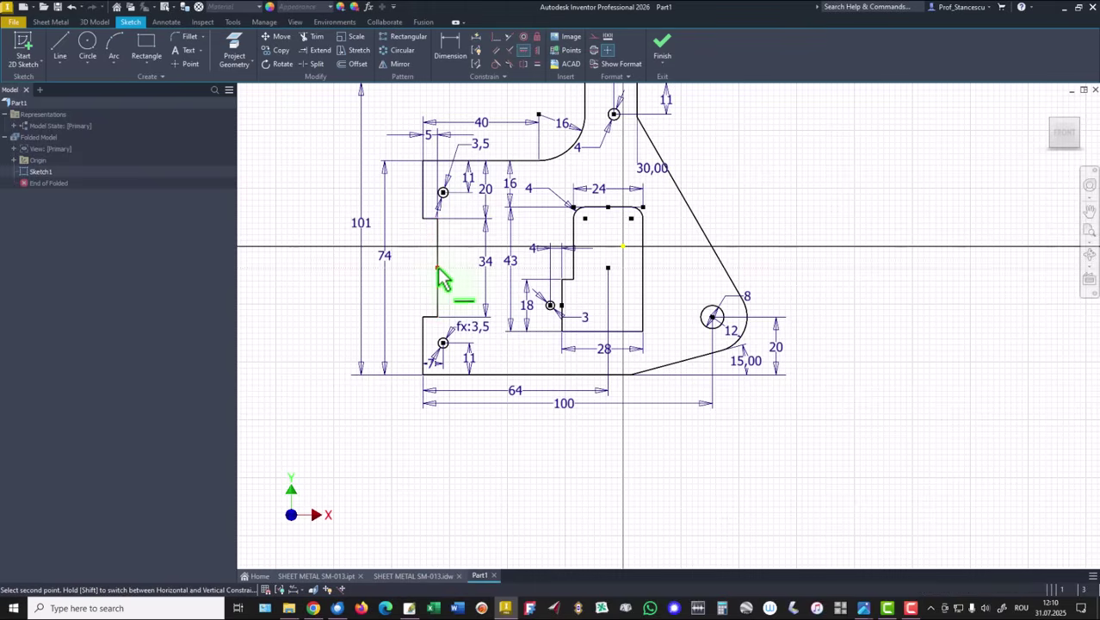
pyautogui.click(623, 248)
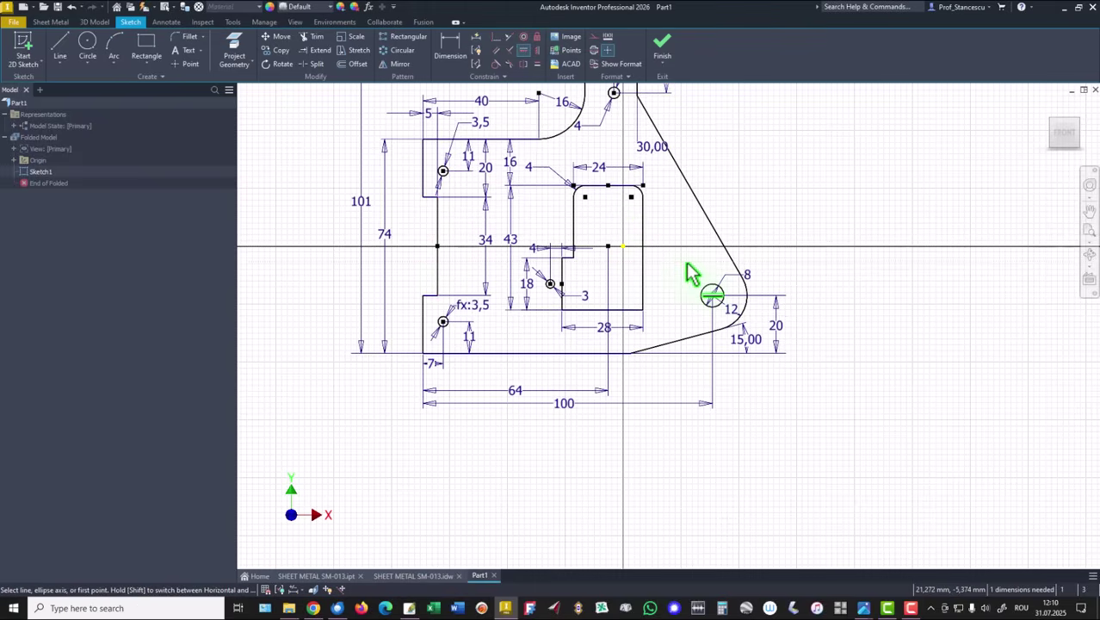
pyautogui.click(537, 50)
pyautogui.click(609, 187)
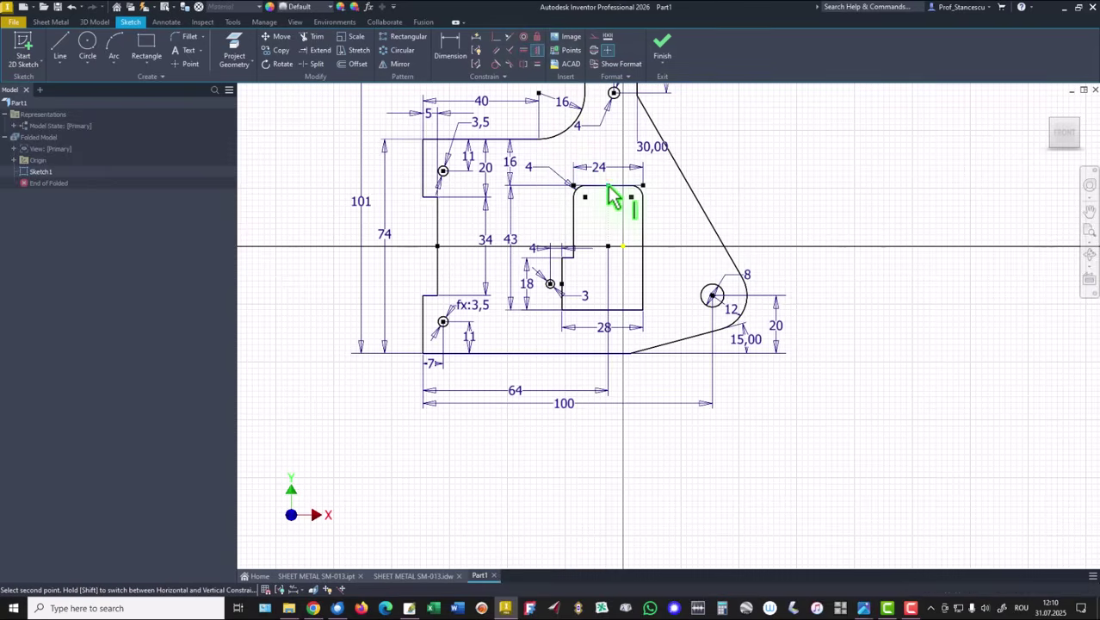
pyautogui.click(623, 248)
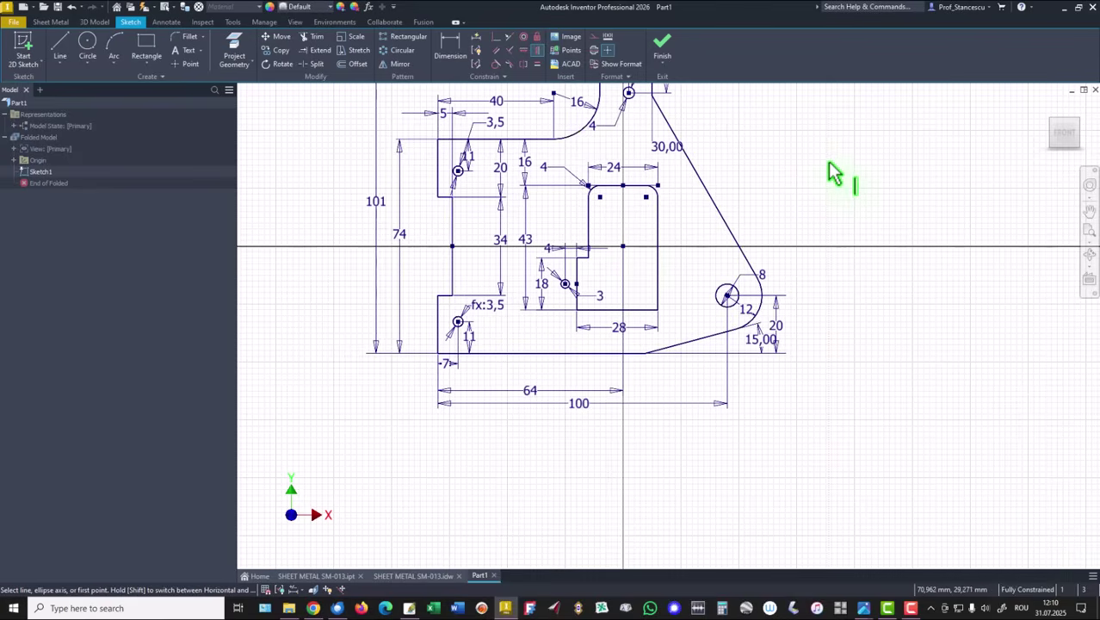
# - Compare the fully constrained sketch against the SM-013 drawing
pyautogui.press('F6')
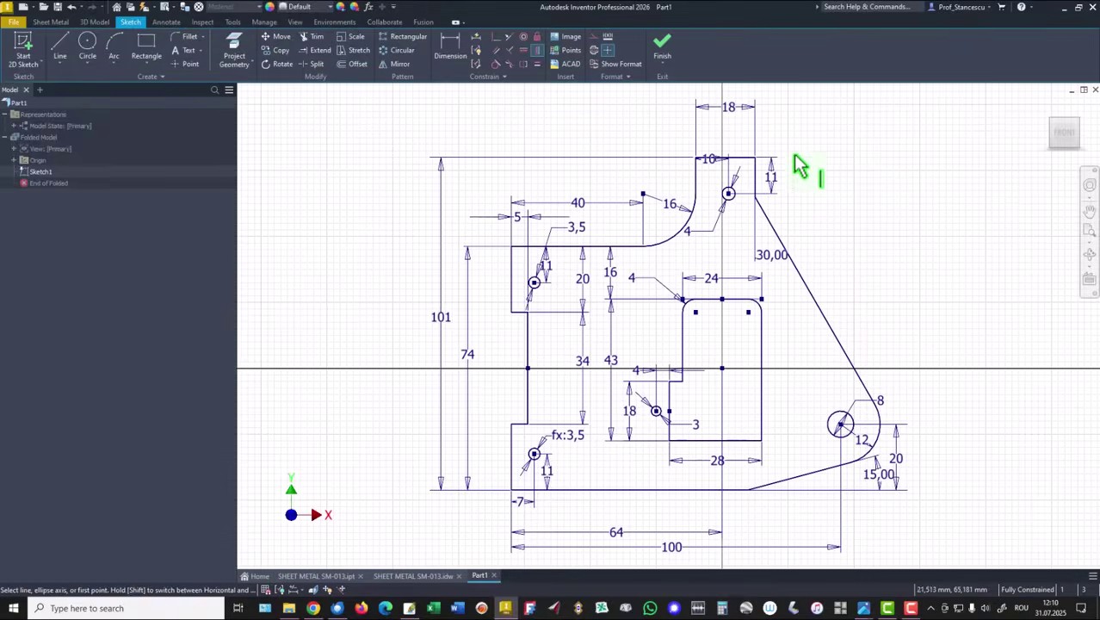
pyautogui.click(396, 577)
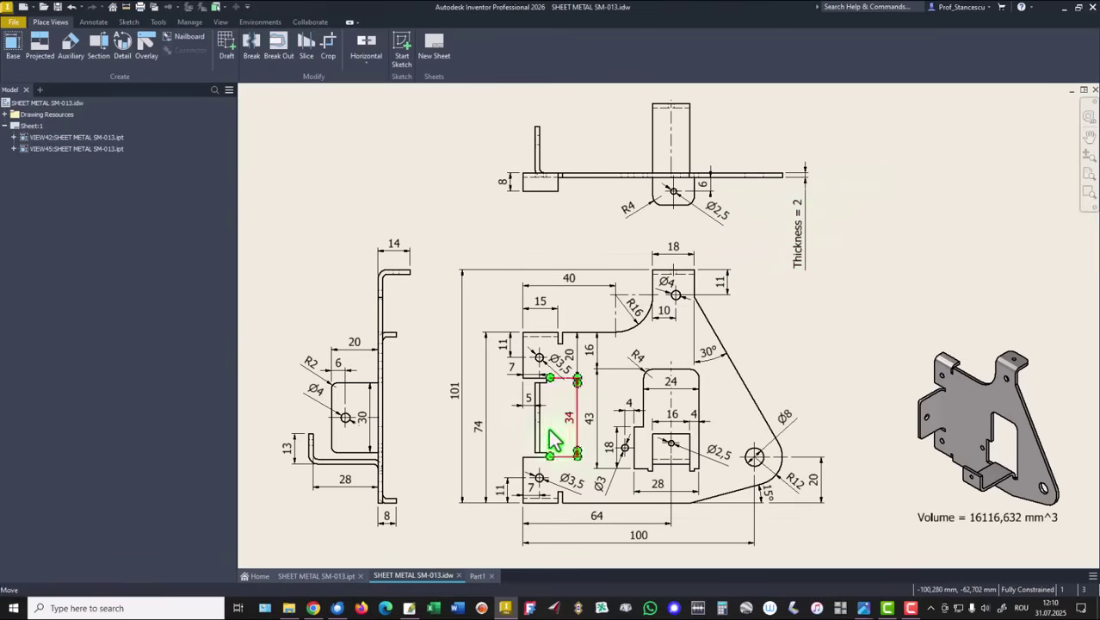
pyautogui.click(477, 575)
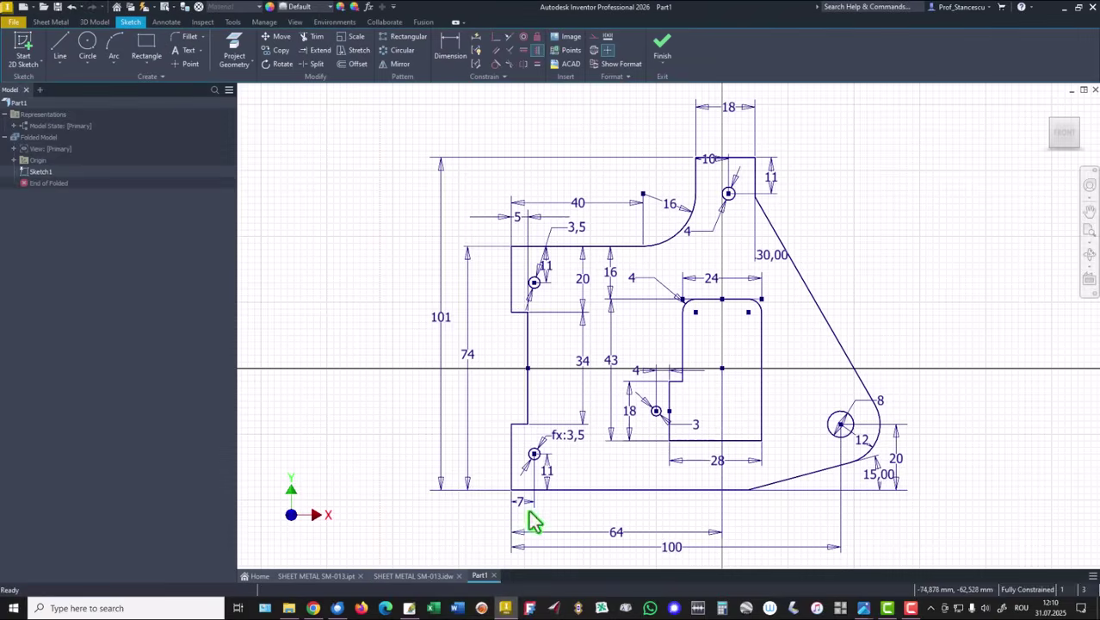
pyautogui.click(663, 53)
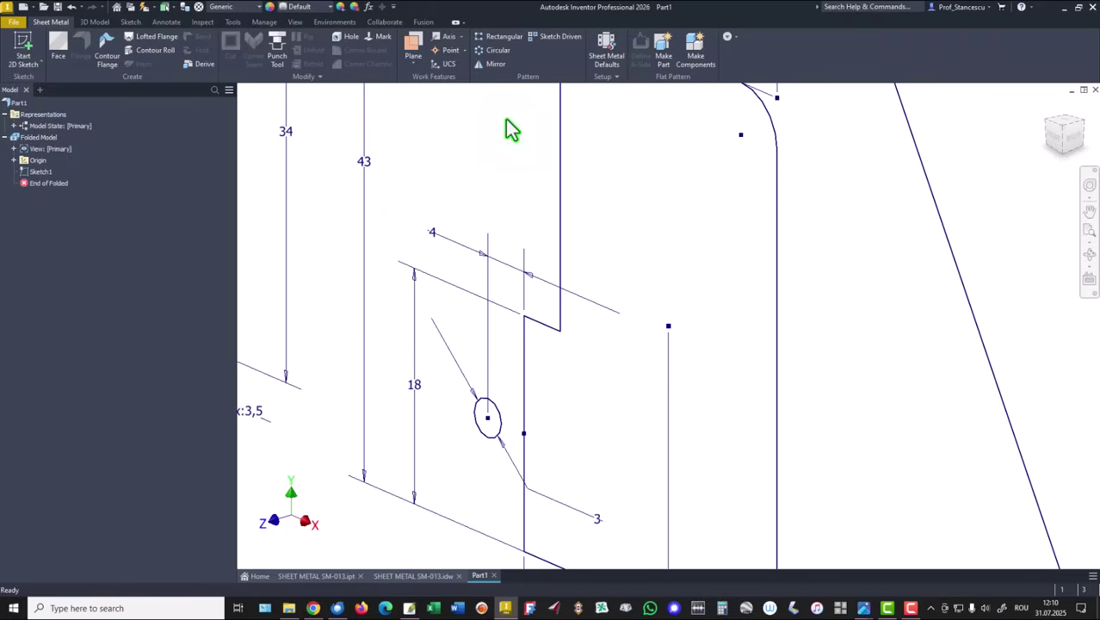
pyautogui.press('F6')
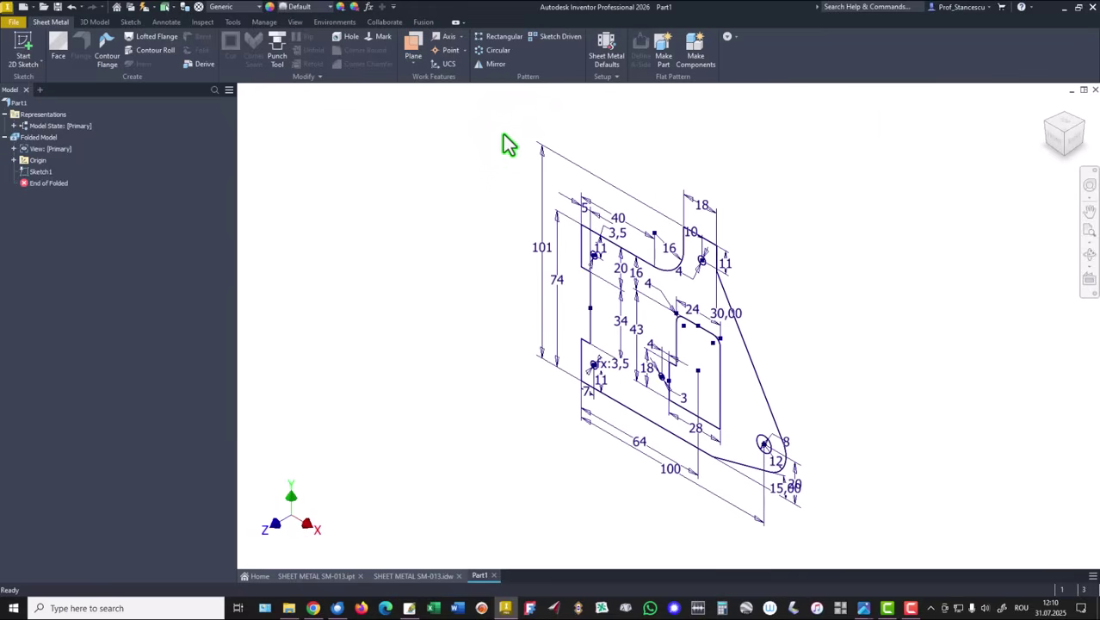
pyautogui.click(607, 53)
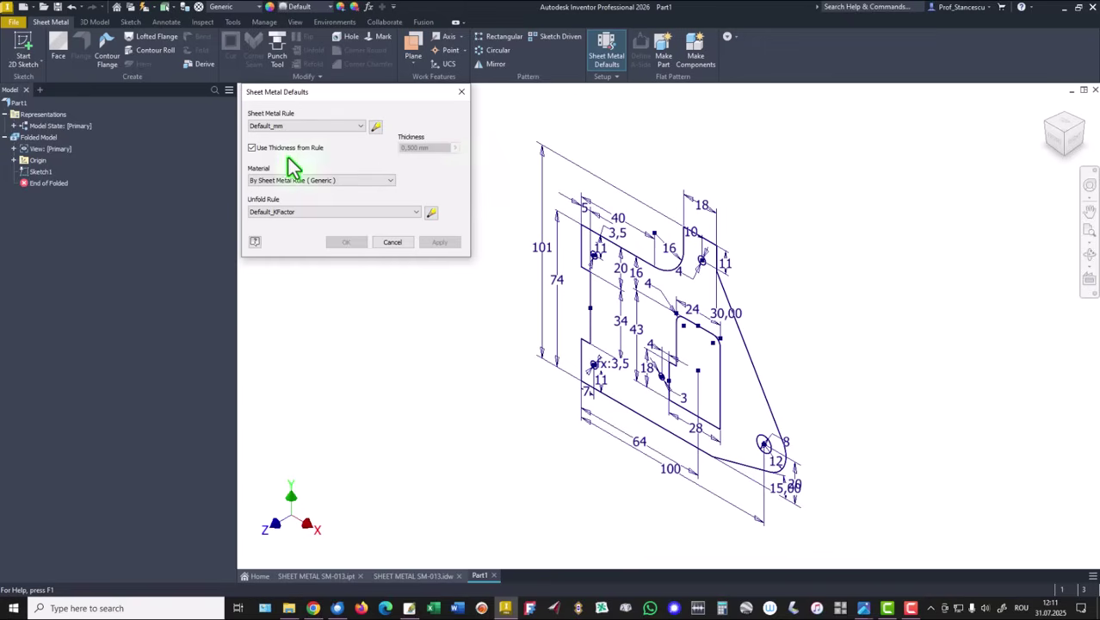
pyautogui.click(252, 148)
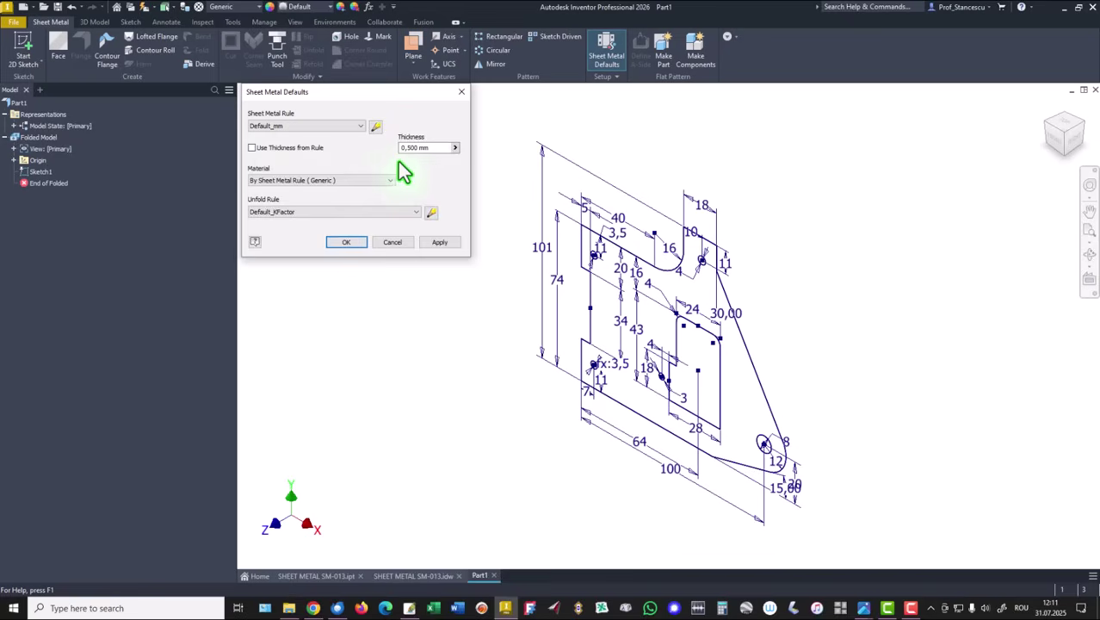
pyautogui.click(432, 148)
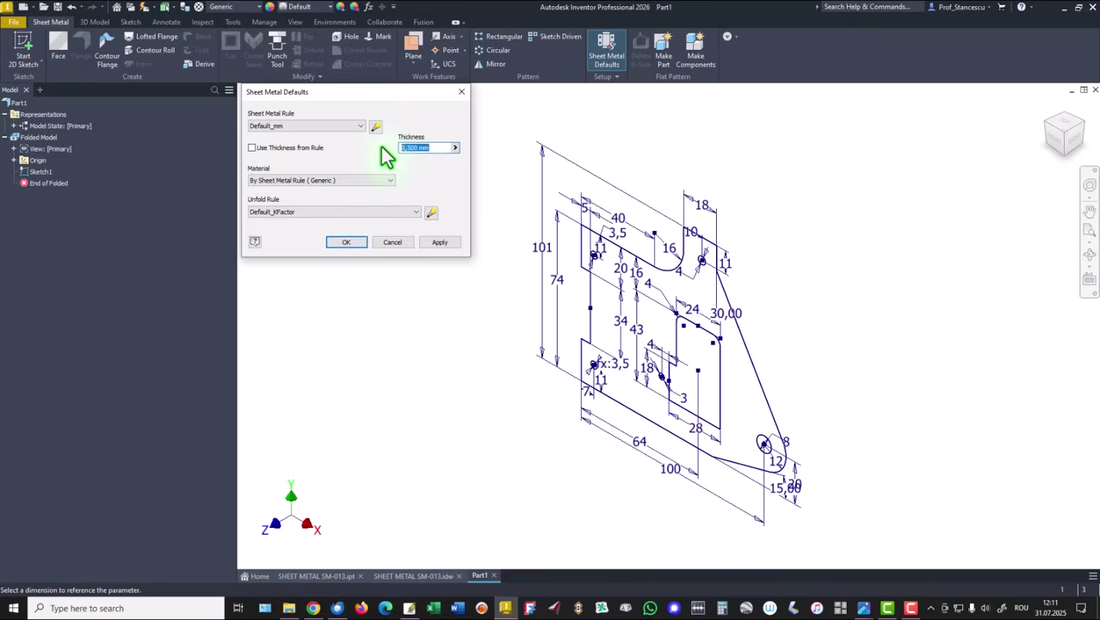
pyautogui.write('2')
pyautogui.click(346, 244)
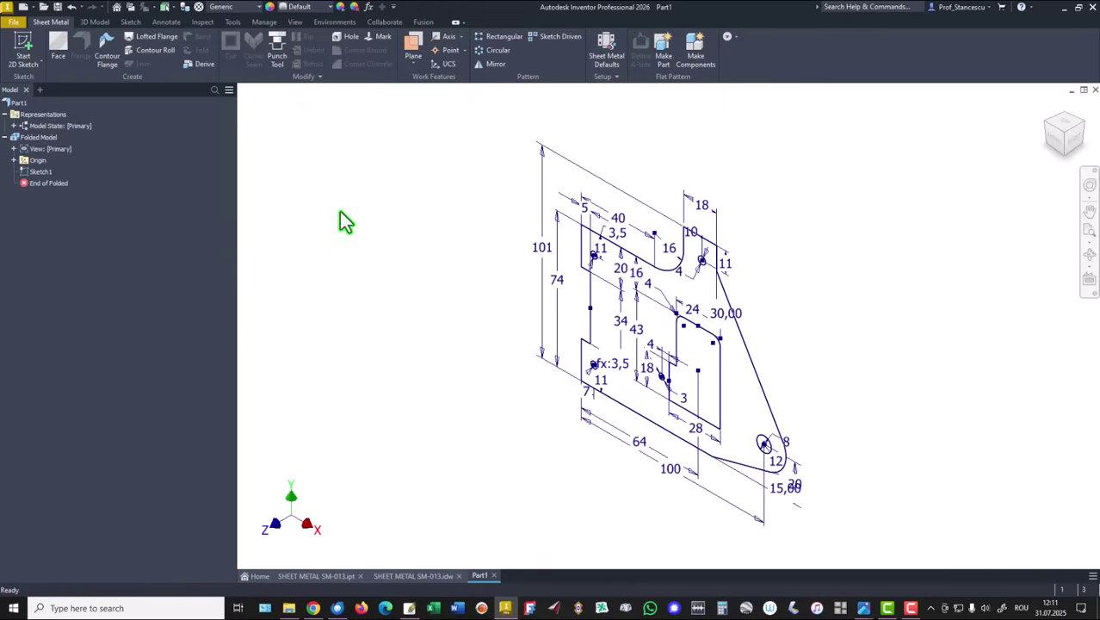
# - Make Face1, a flat 2 mm plate from the bracket profile, then view SHEET METAL SM-013.ipt
pyautogui.click(59, 42)
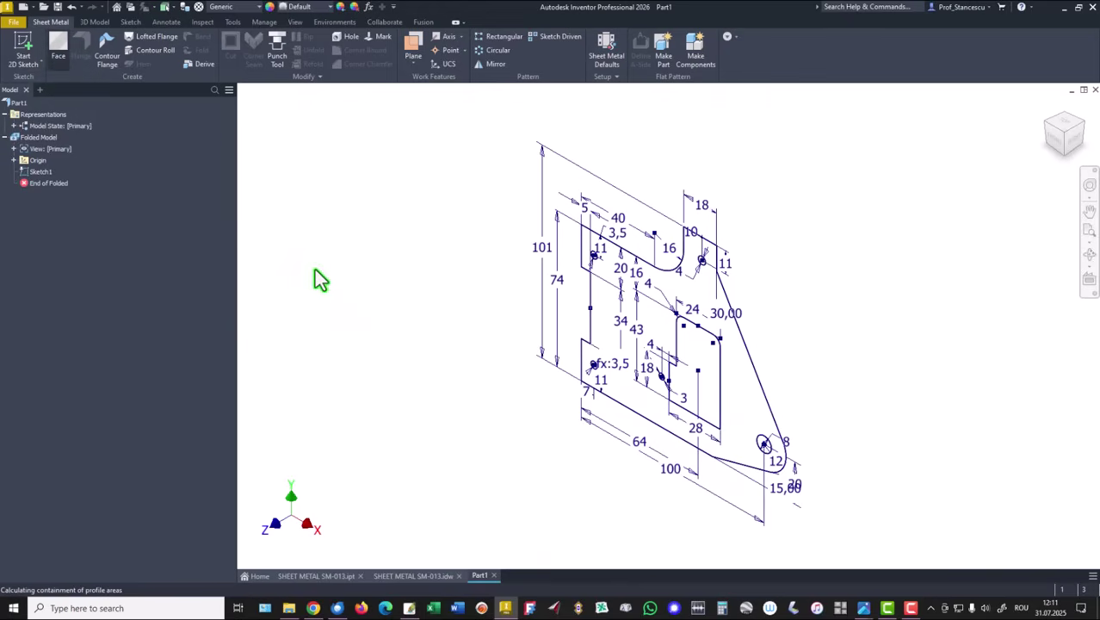
pyautogui.click(652, 321)
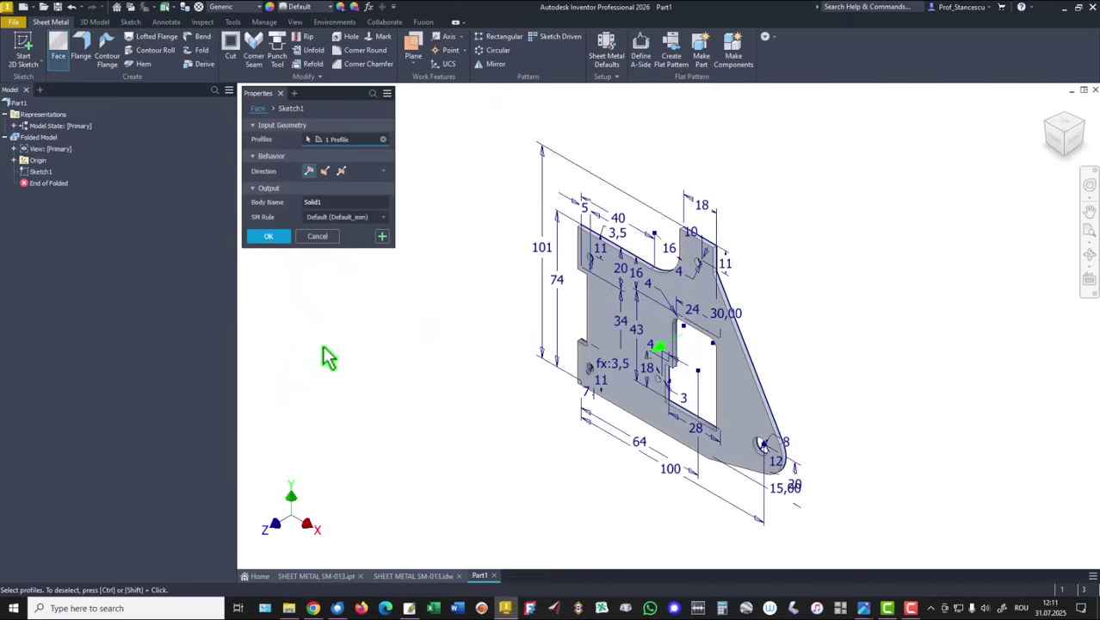
pyautogui.click(270, 237)
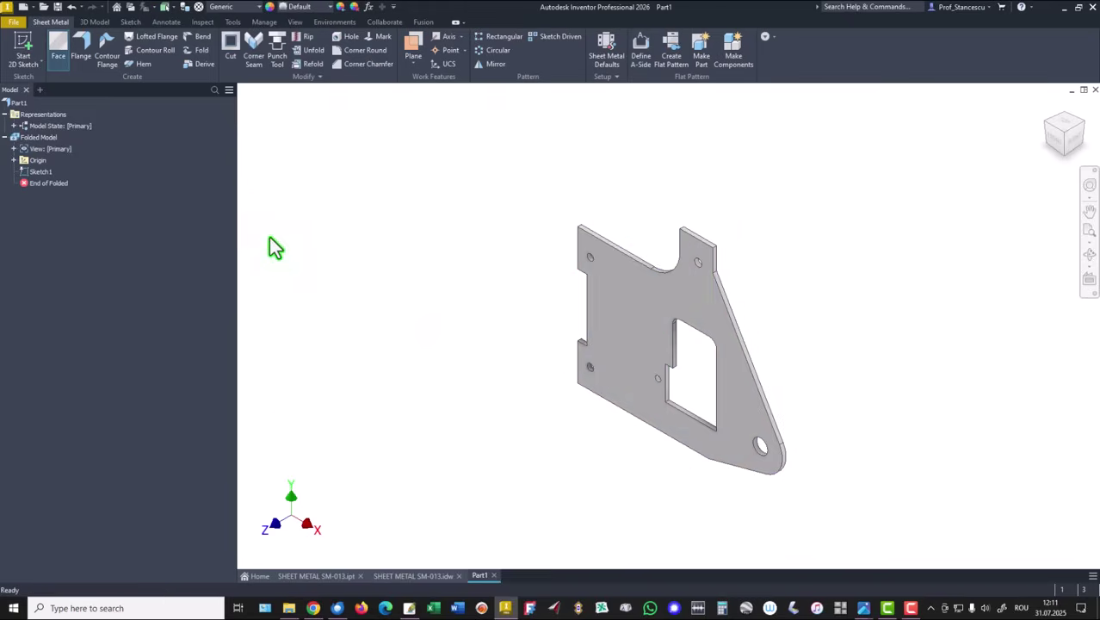
pyautogui.press('F6')
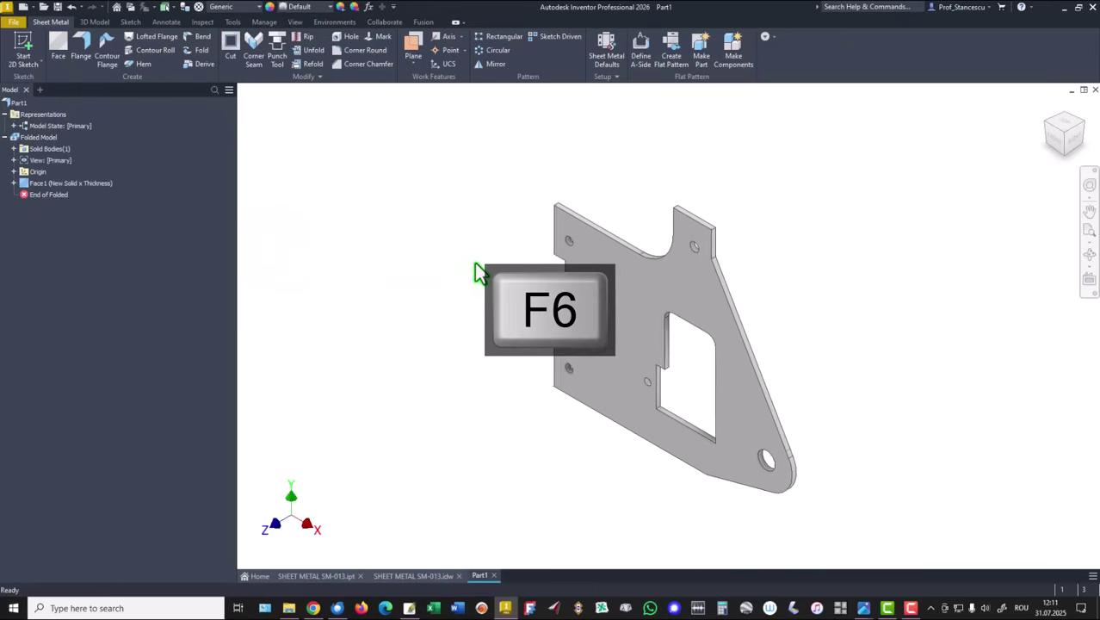
pyautogui.click(317, 575)
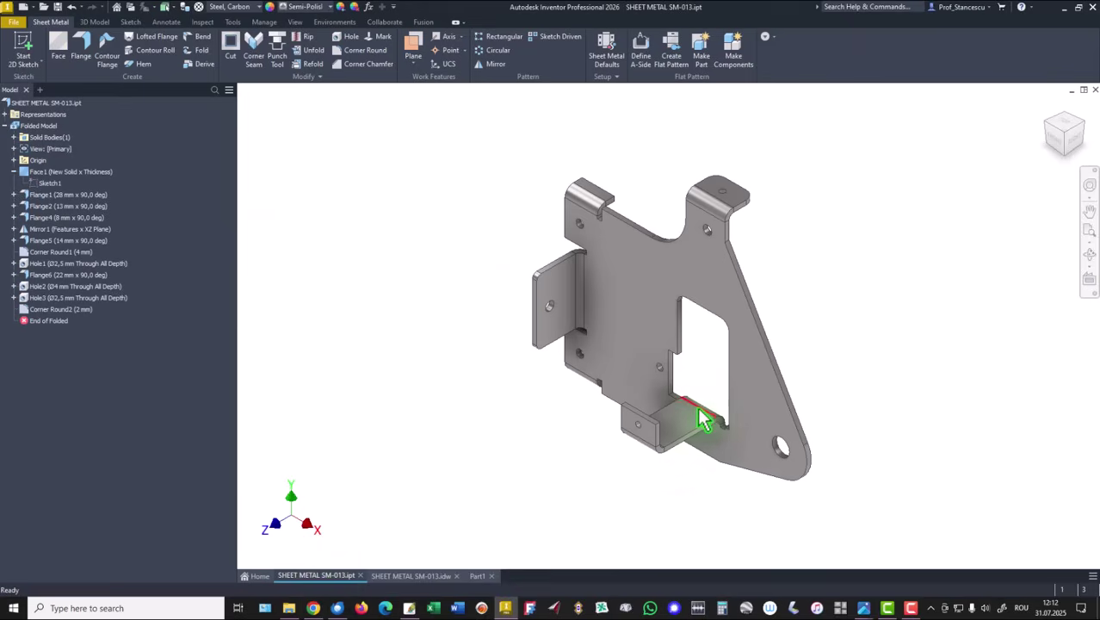
# - Review the bracket's dimensions on the SM-013.idw drawing, then return to Part1
pyautogui.click(405, 576)
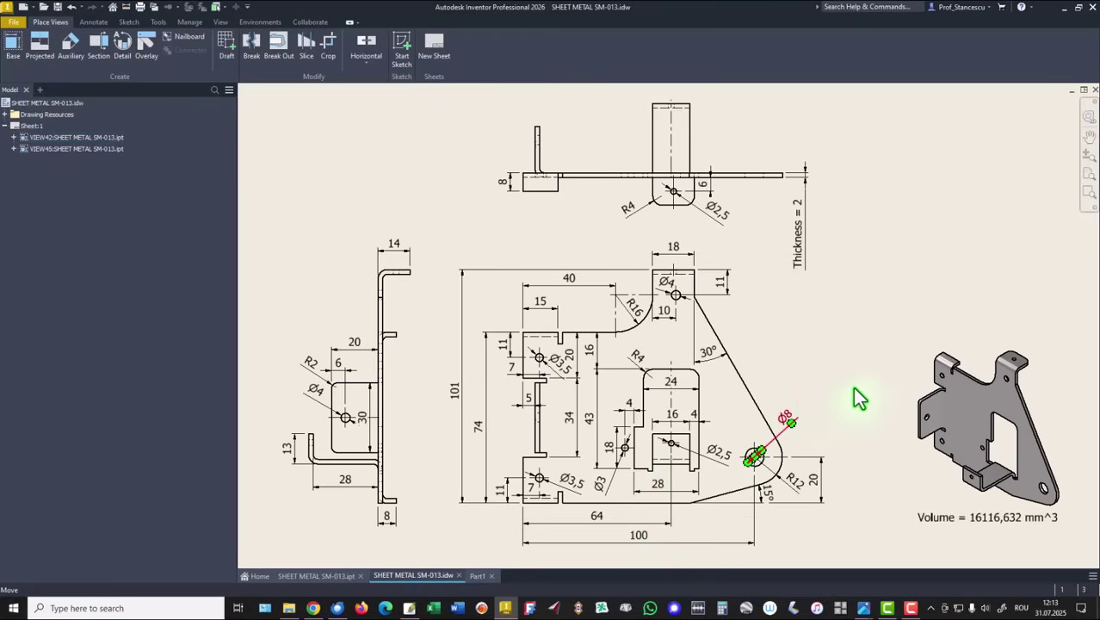
pyautogui.click(479, 575)
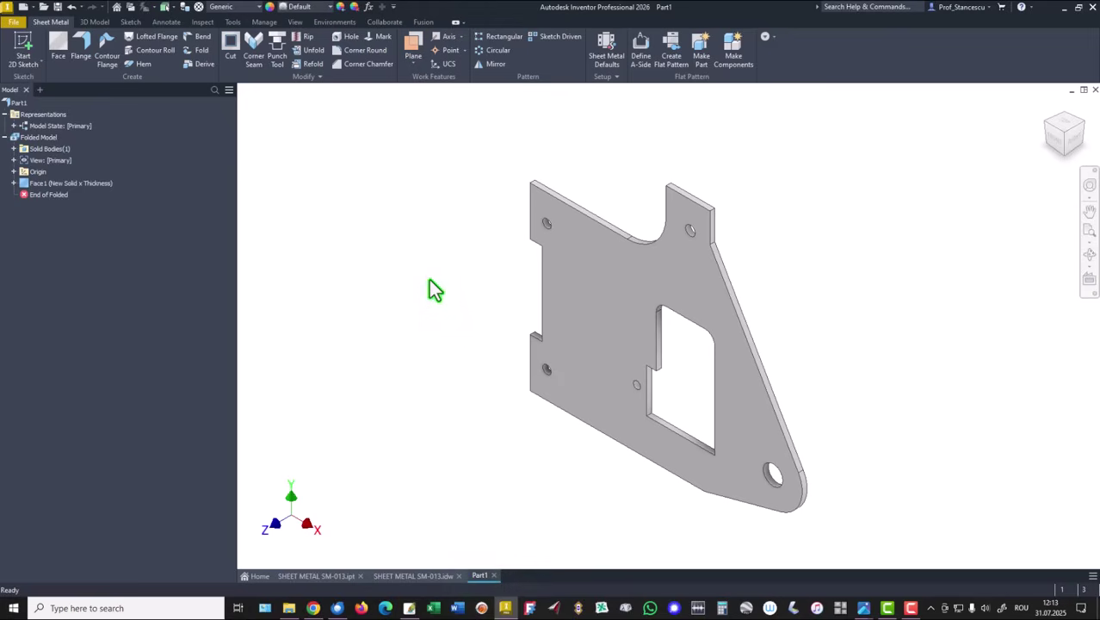
# - Set up a 28 mm flange on the cutout's bottom edge, inset by offsets 4 and 5
pyautogui.click(689, 448)
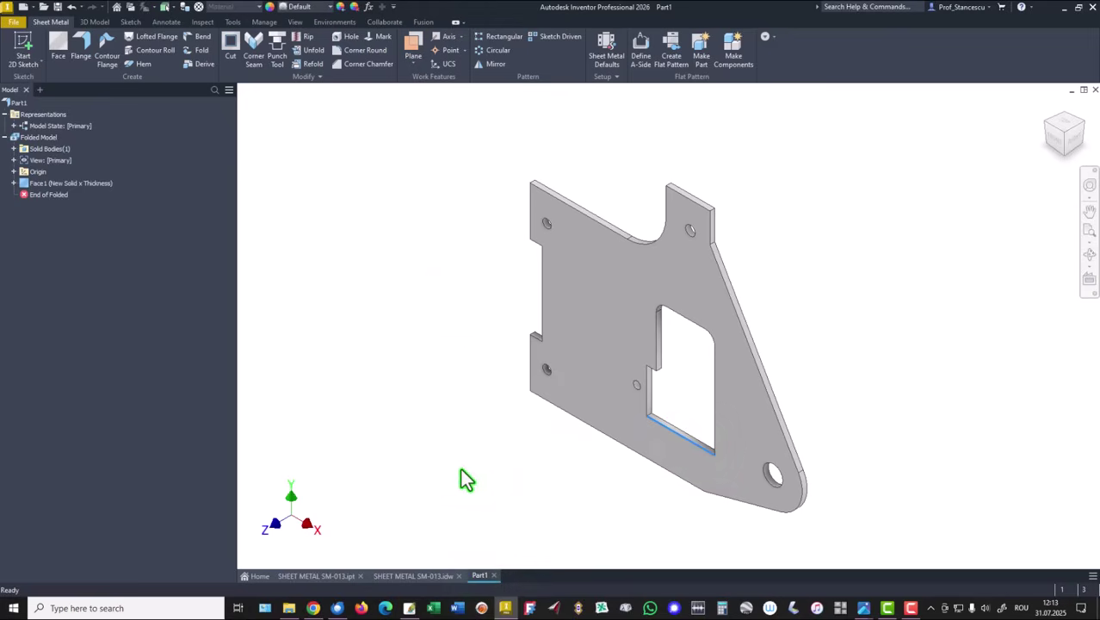
pyautogui.click(81, 45)
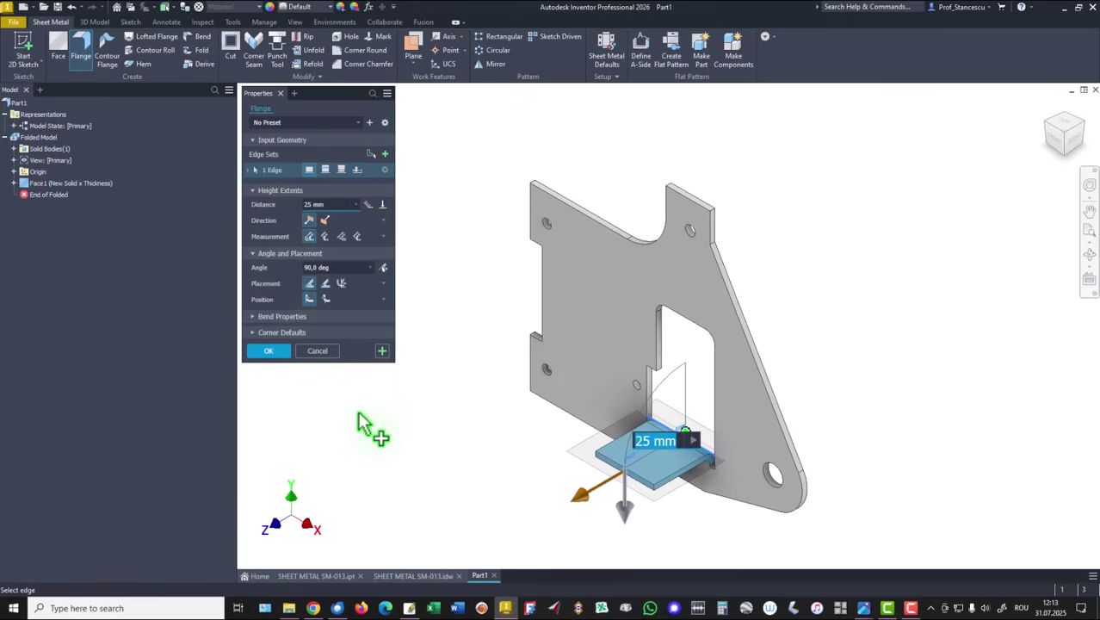
pyautogui.click(338, 203)
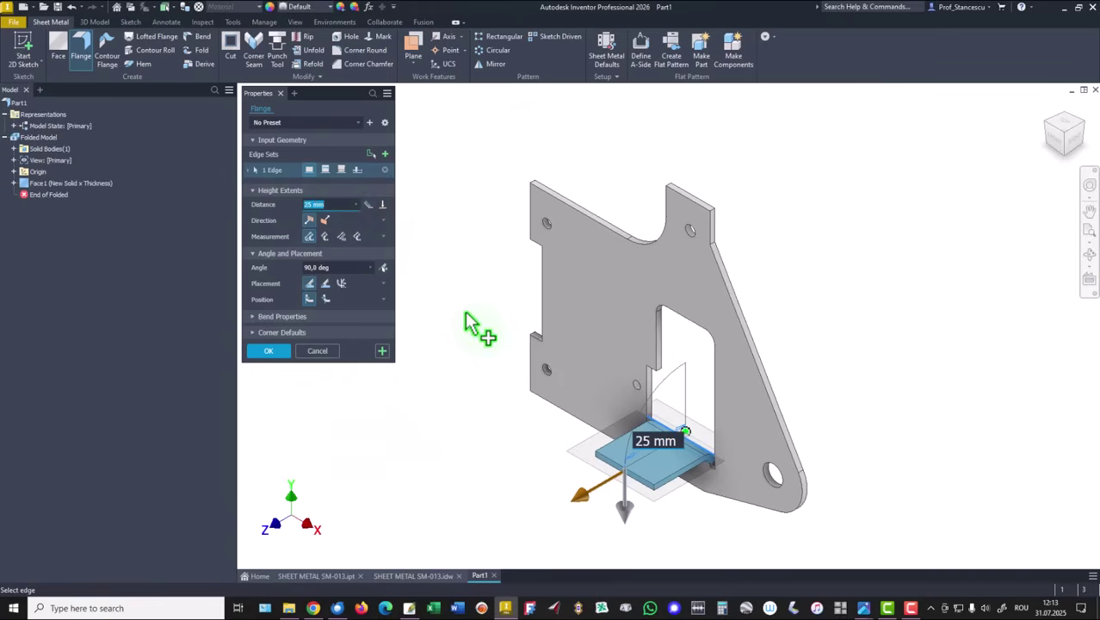
pyautogui.write('28')
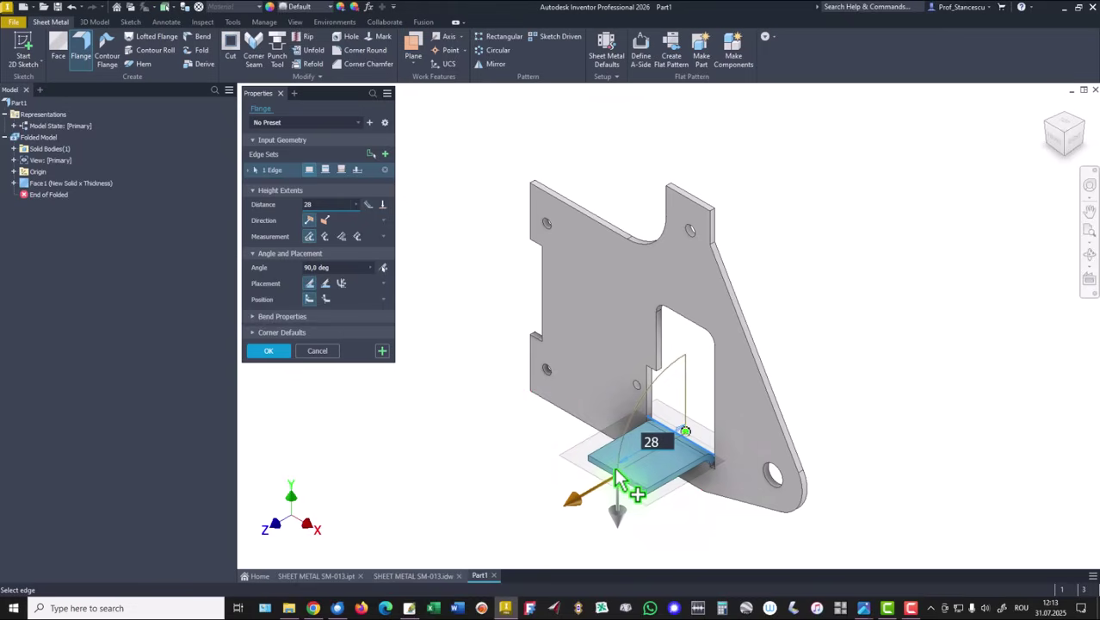
pyautogui.click(357, 171)
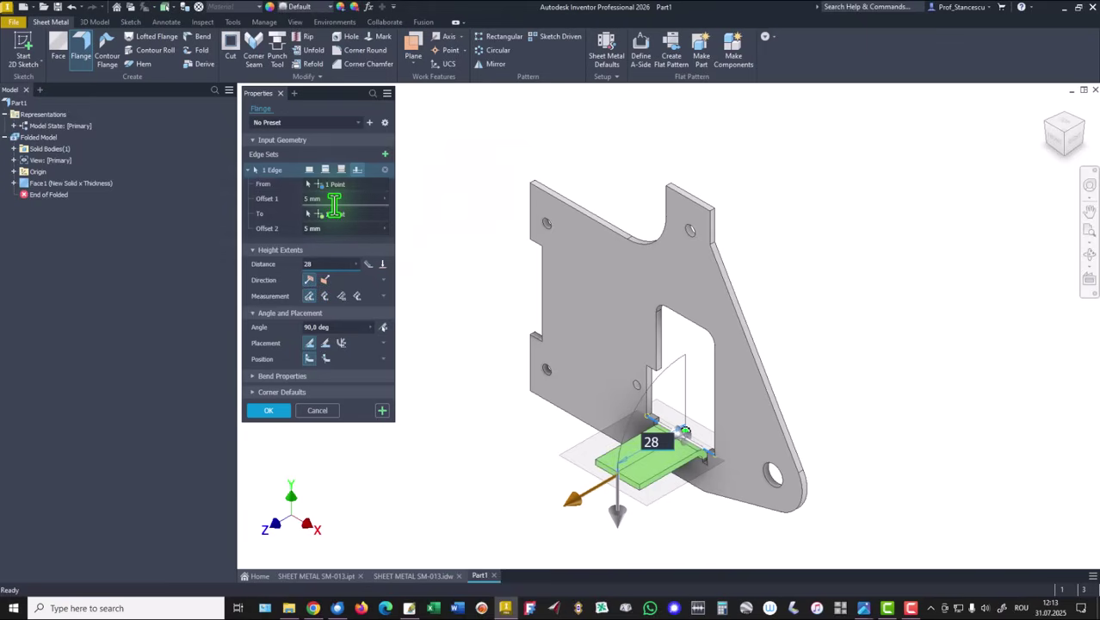
pyautogui.click(334, 199)
pyautogui.write('4')
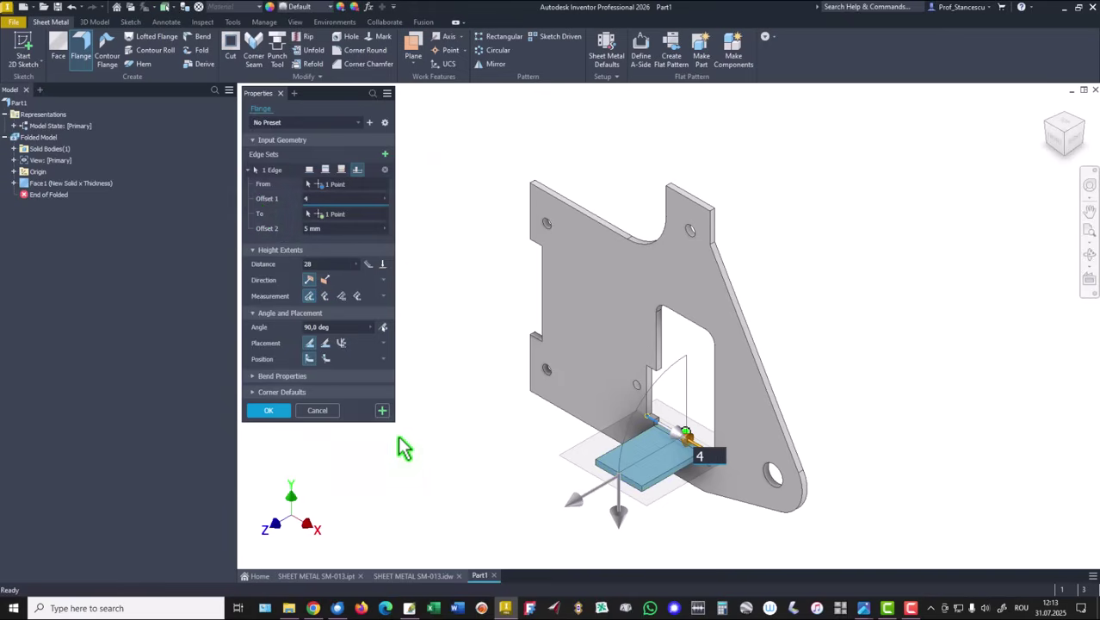
pyautogui.click(303, 229)
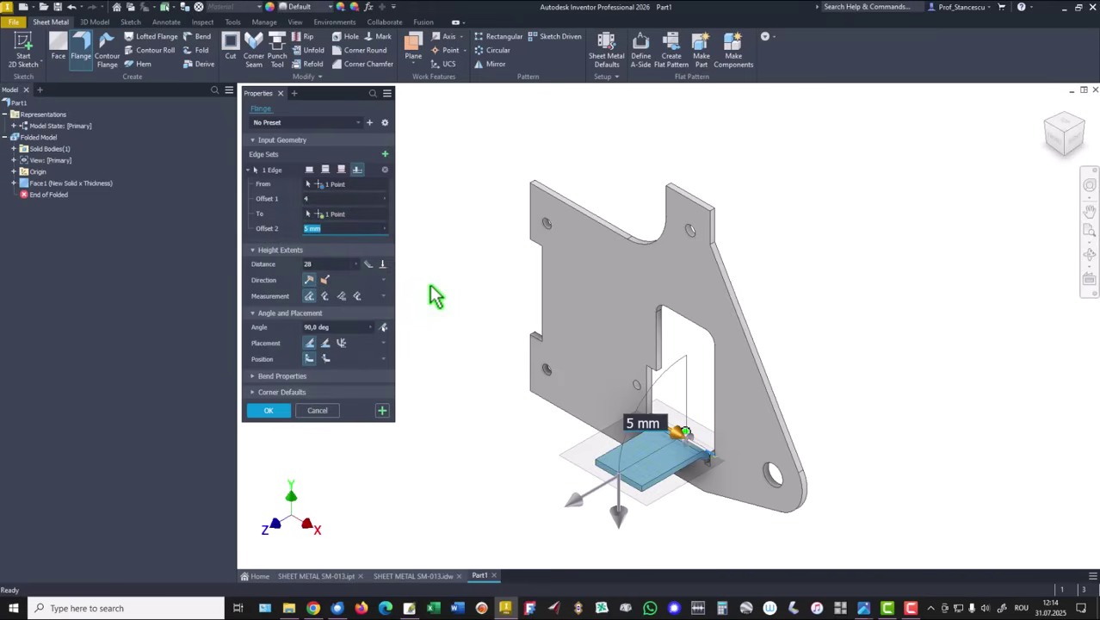
pyautogui.press('Return')
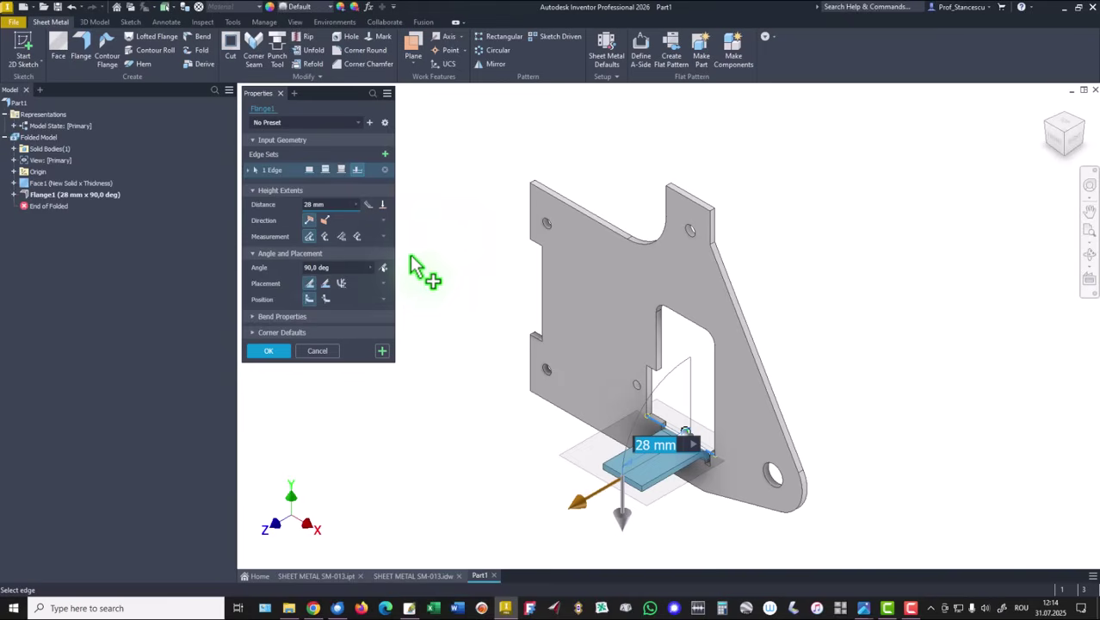
# - Place the flange's outer face through the edge plane and create Flange1
pyautogui.click(342, 286)
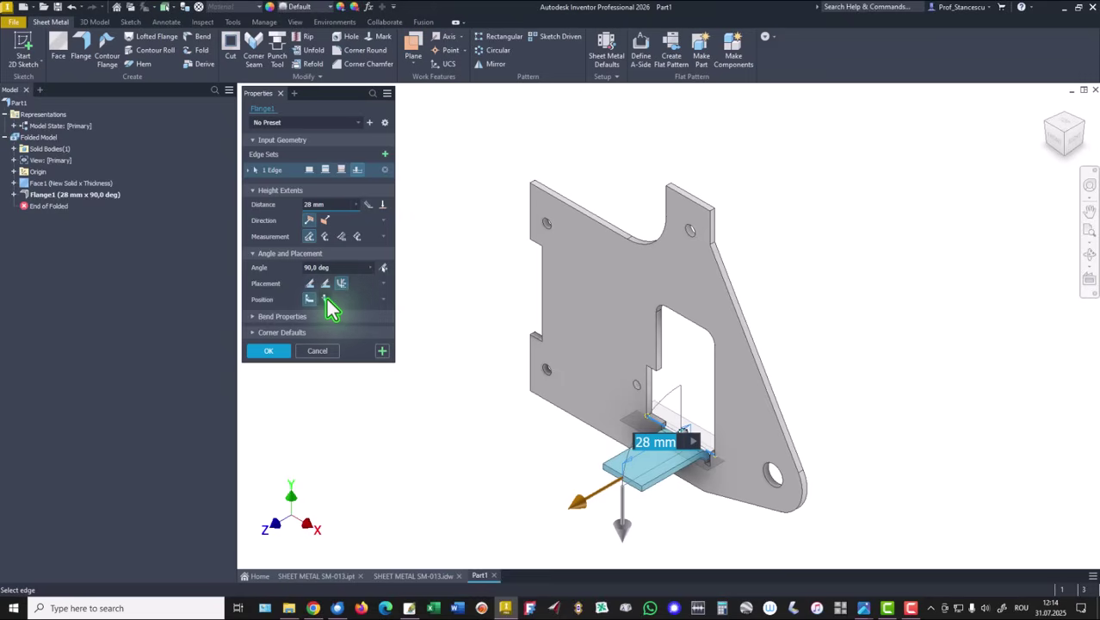
pyautogui.click(325, 299)
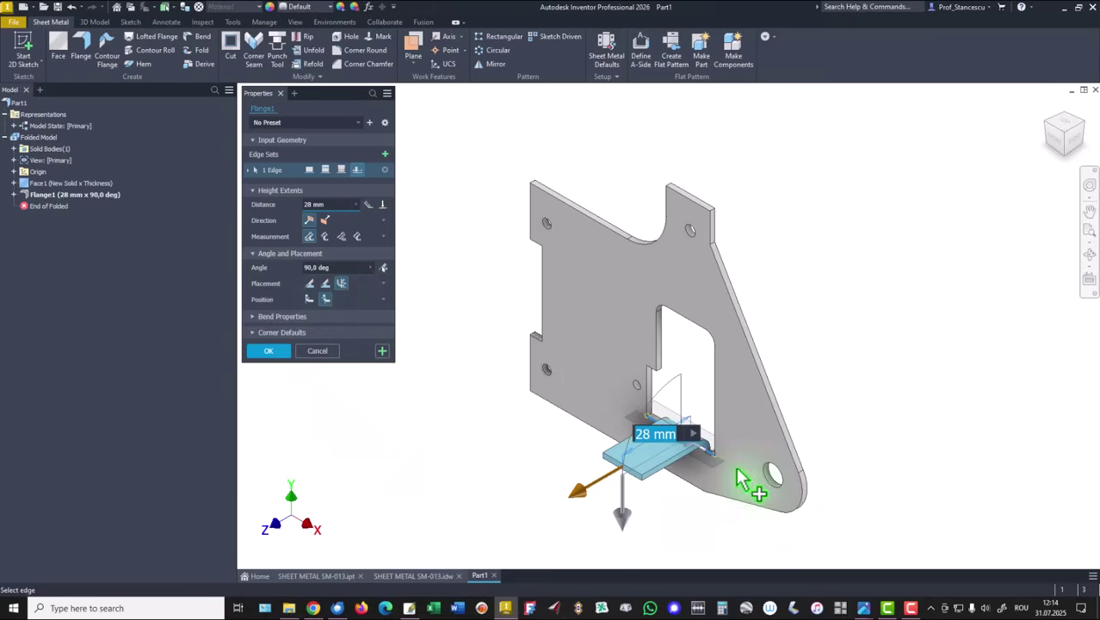
pyautogui.click(267, 351)
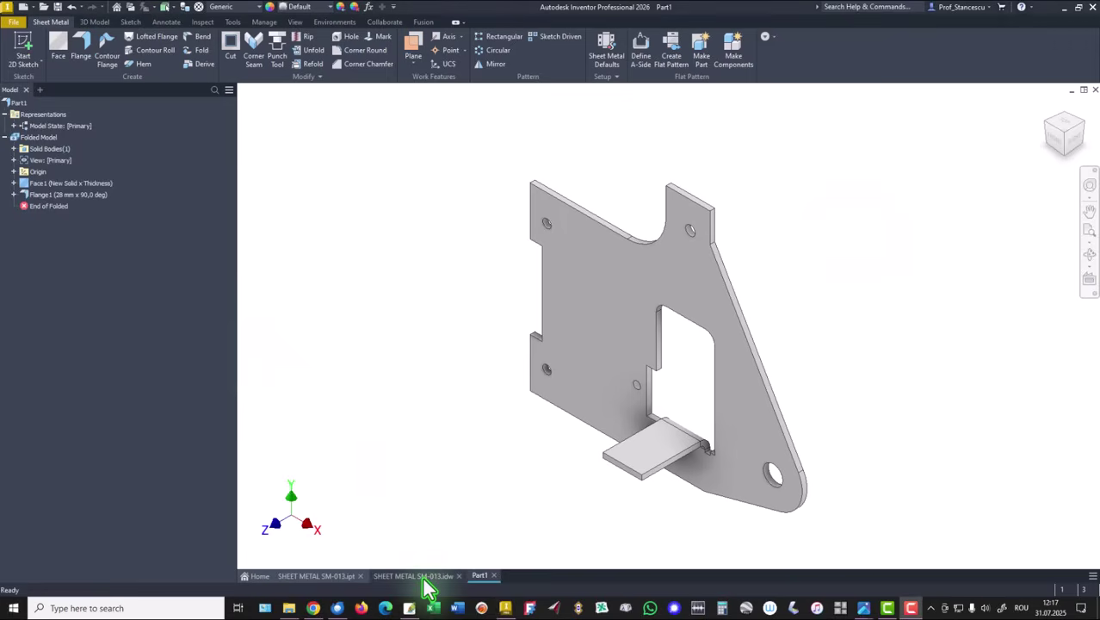
pyautogui.click(421, 575)
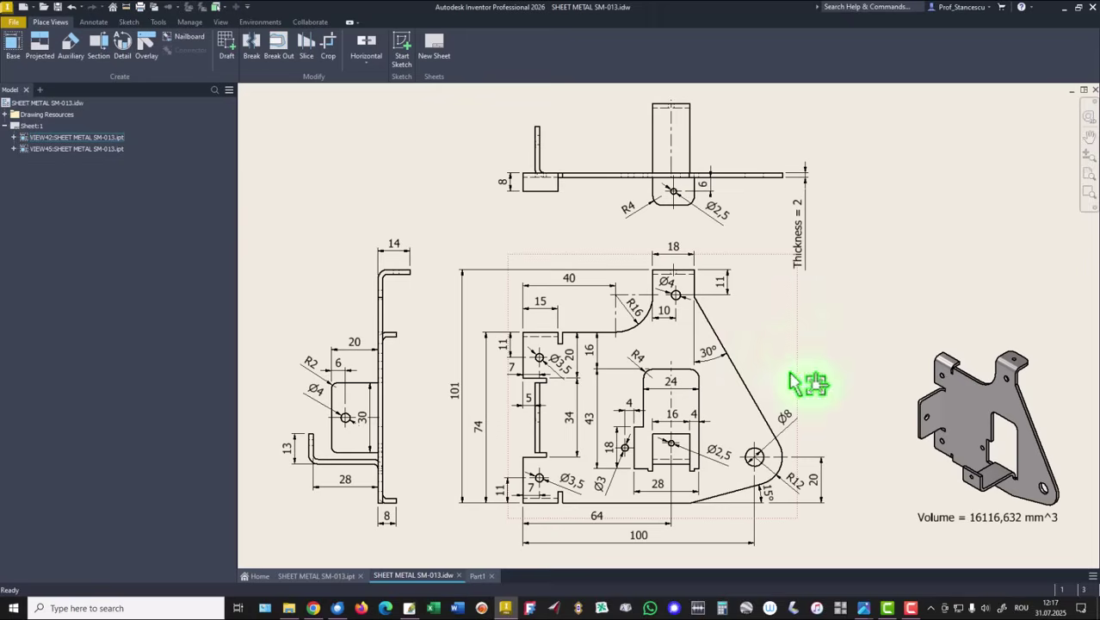
# - Add a 13 mm flange on Flange1's free end edge, outer face through the edge plane
pyautogui.click(479, 576)
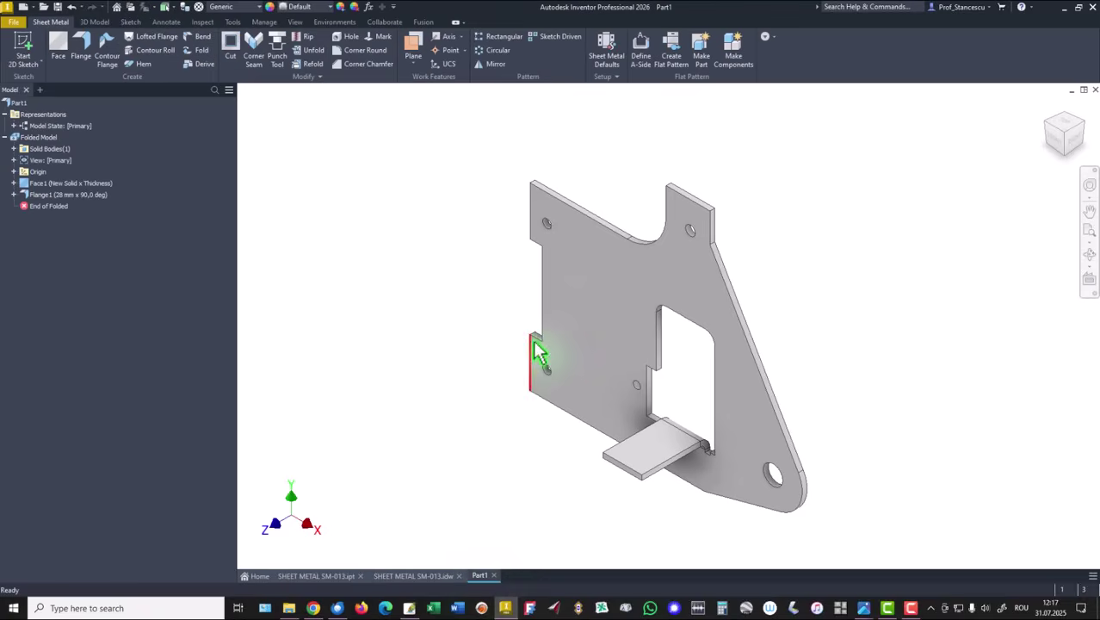
pyautogui.click(637, 475)
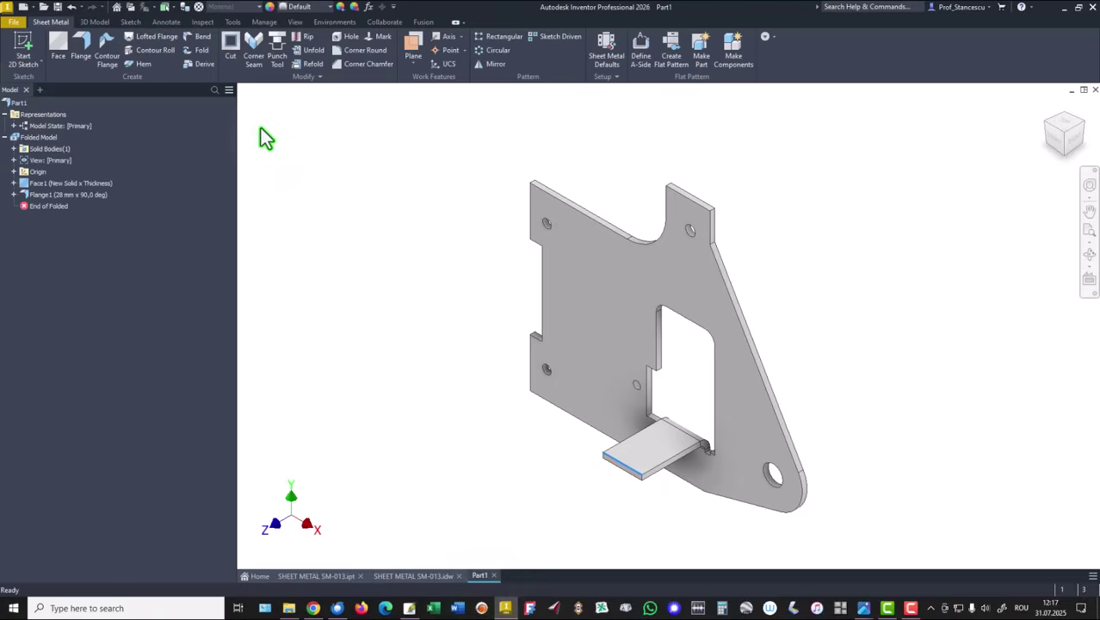
pyautogui.click(80, 47)
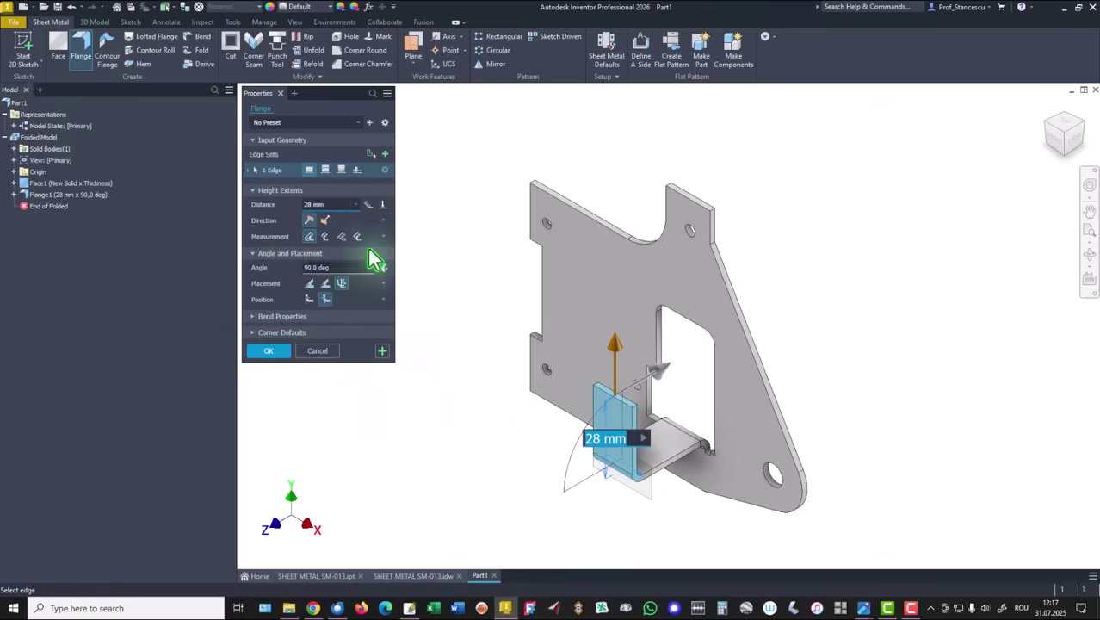
pyautogui.moveTo(332, 206); pyautogui.dragTo(277, 211)
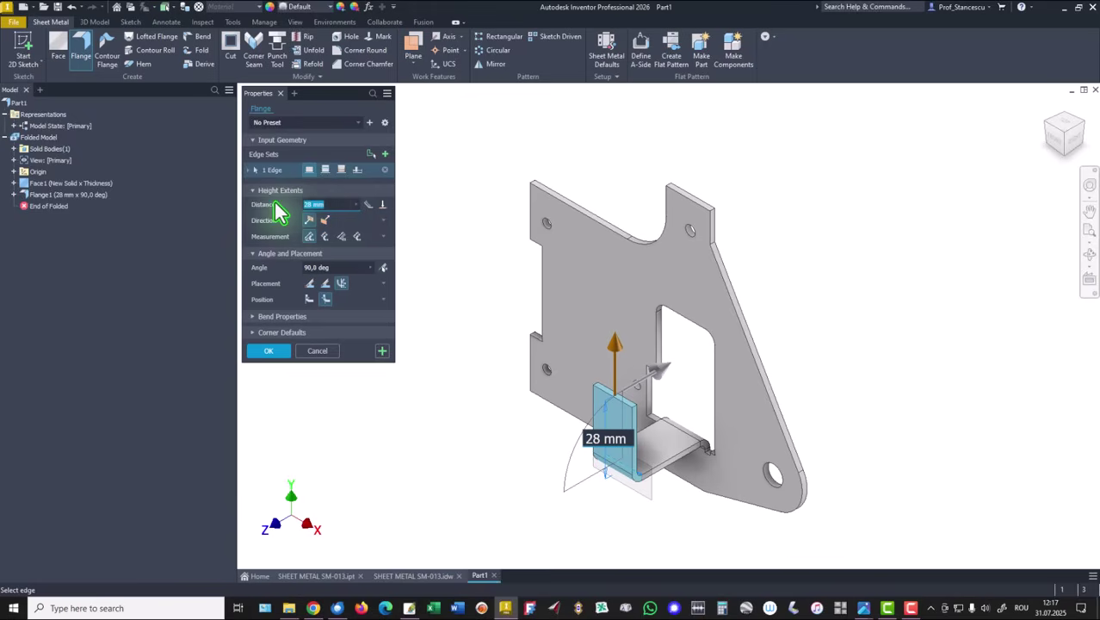
pyautogui.write('13')
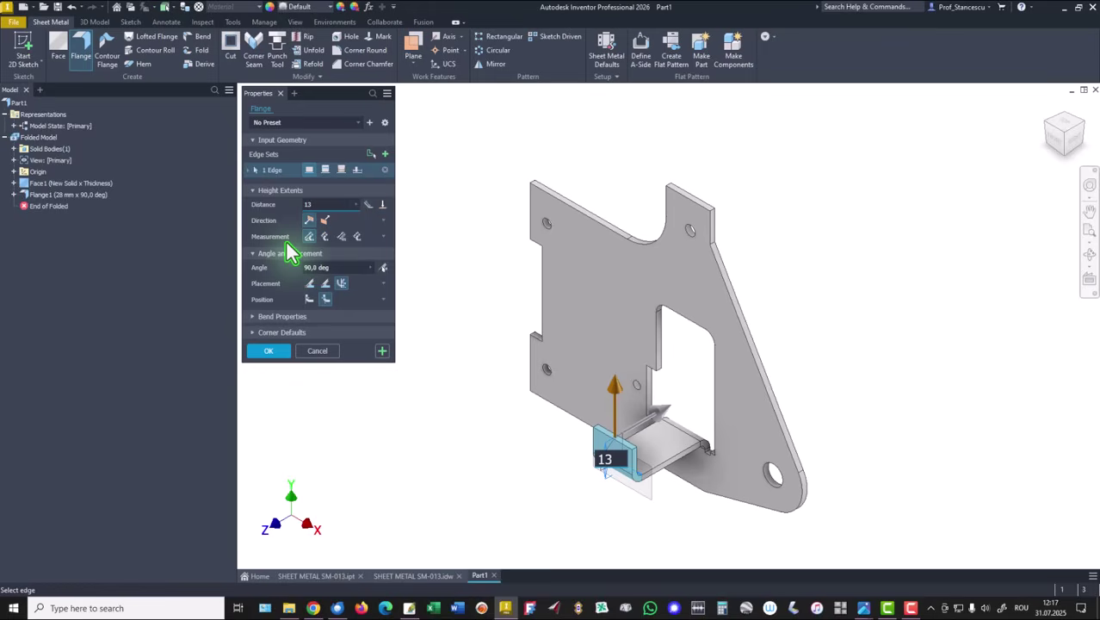
pyautogui.click(342, 285)
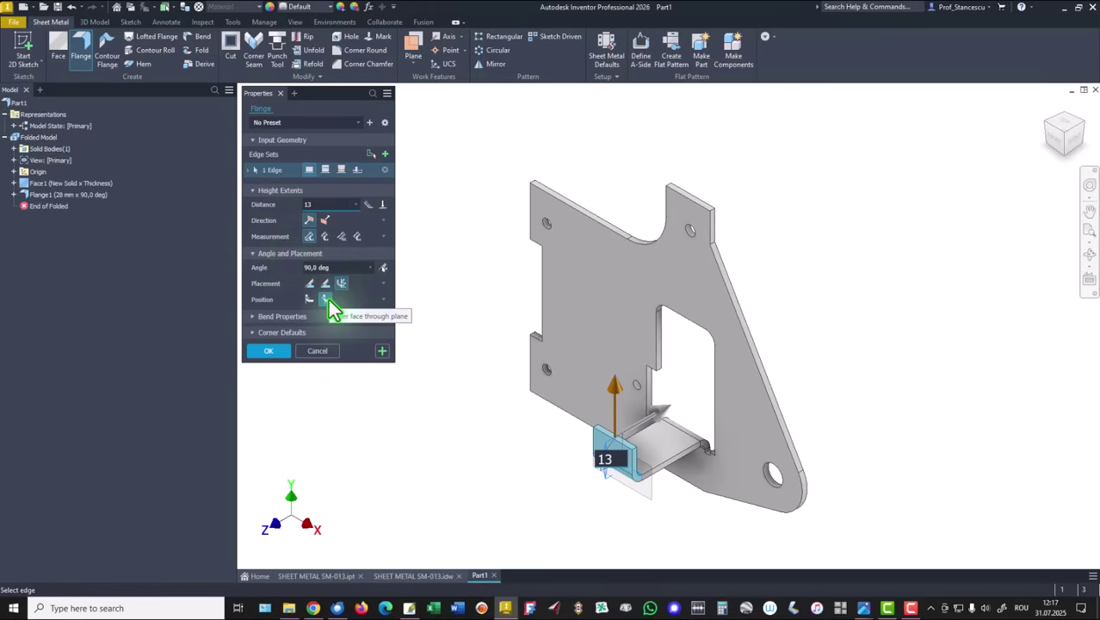
pyautogui.click(328, 300)
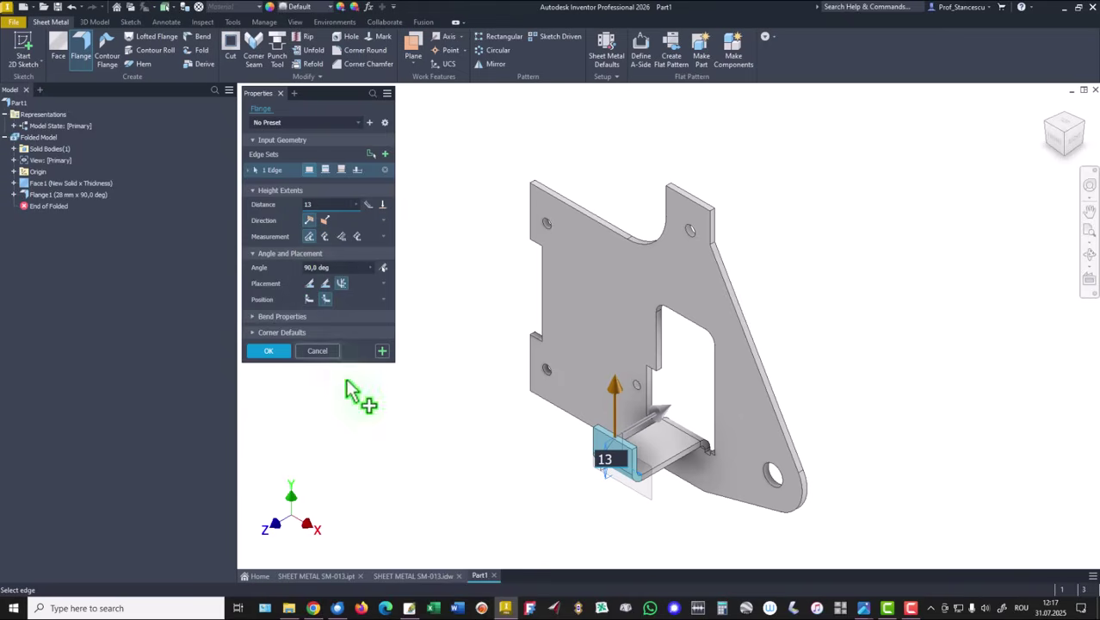
pyautogui.click(261, 352)
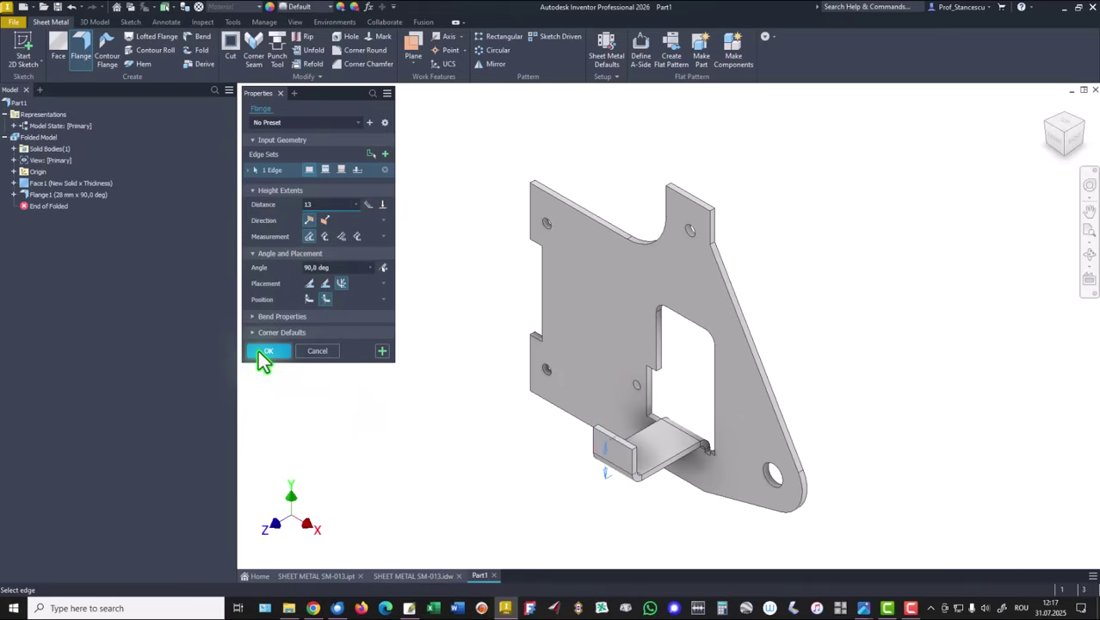
pyautogui.click(421, 575)
pyautogui.click(1052, 425)
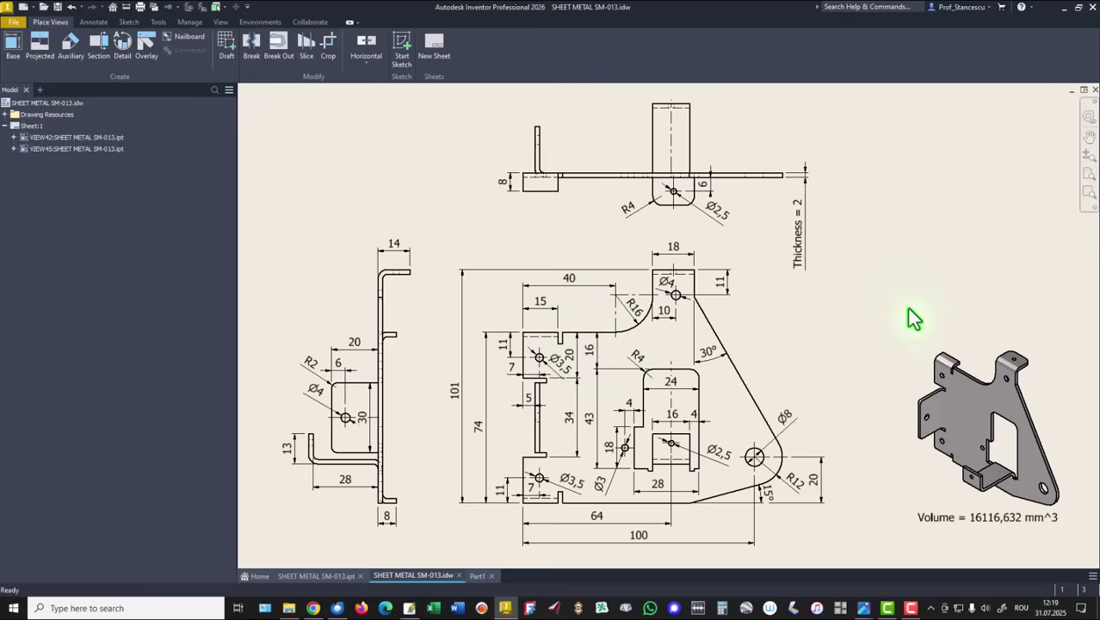
pyautogui.click(479, 576)
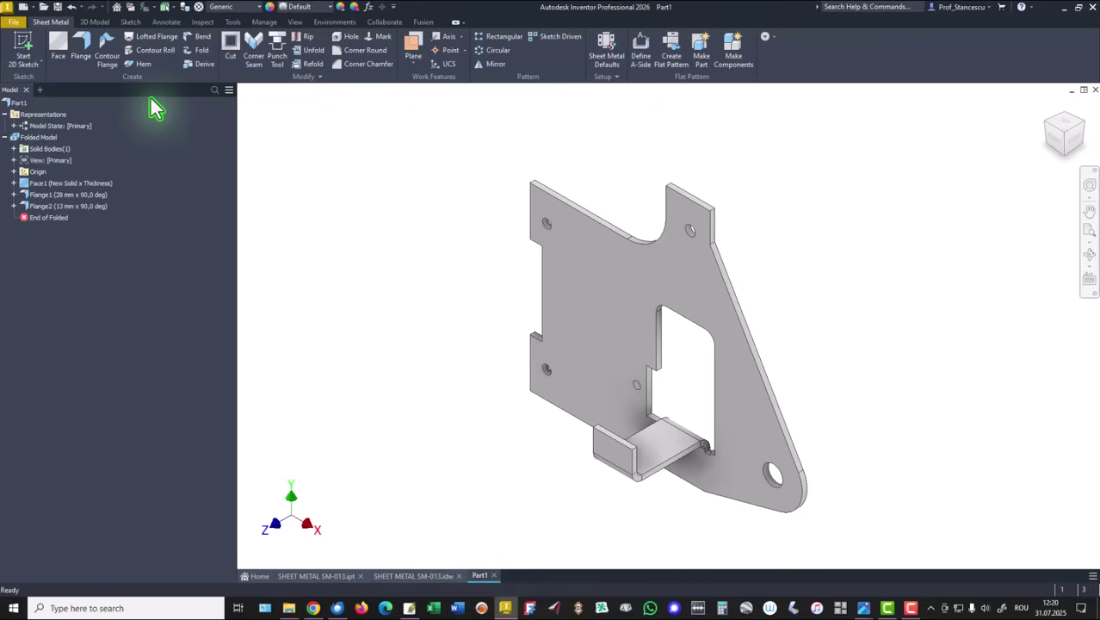
# - Set up a flange on the top edge with offset width extents 40-15 and 0
pyautogui.click(83, 45)
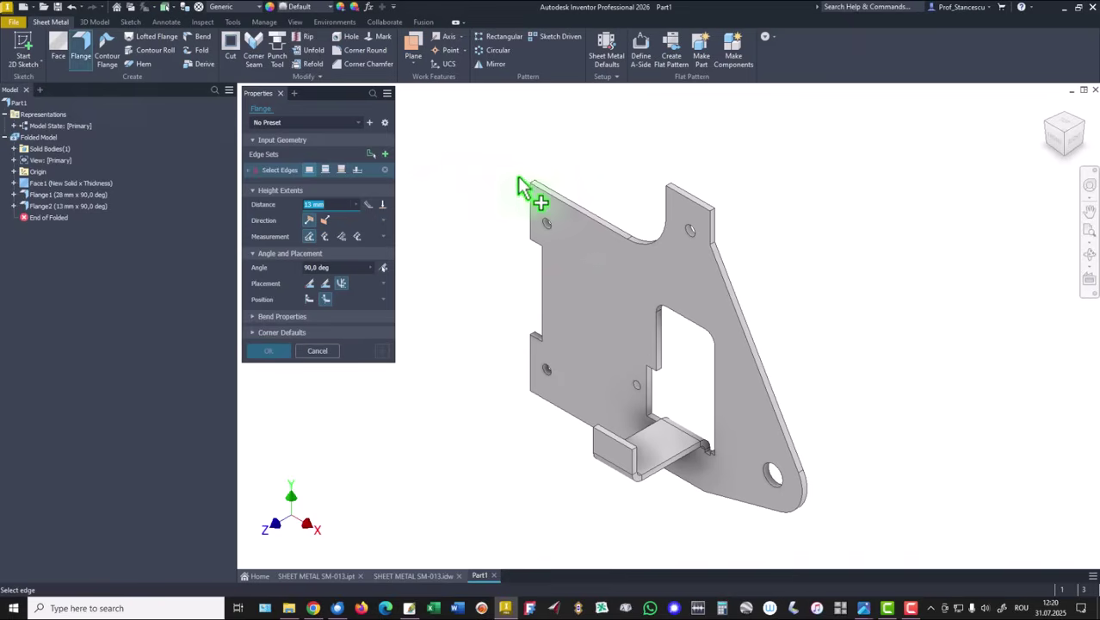
pyautogui.click(554, 196)
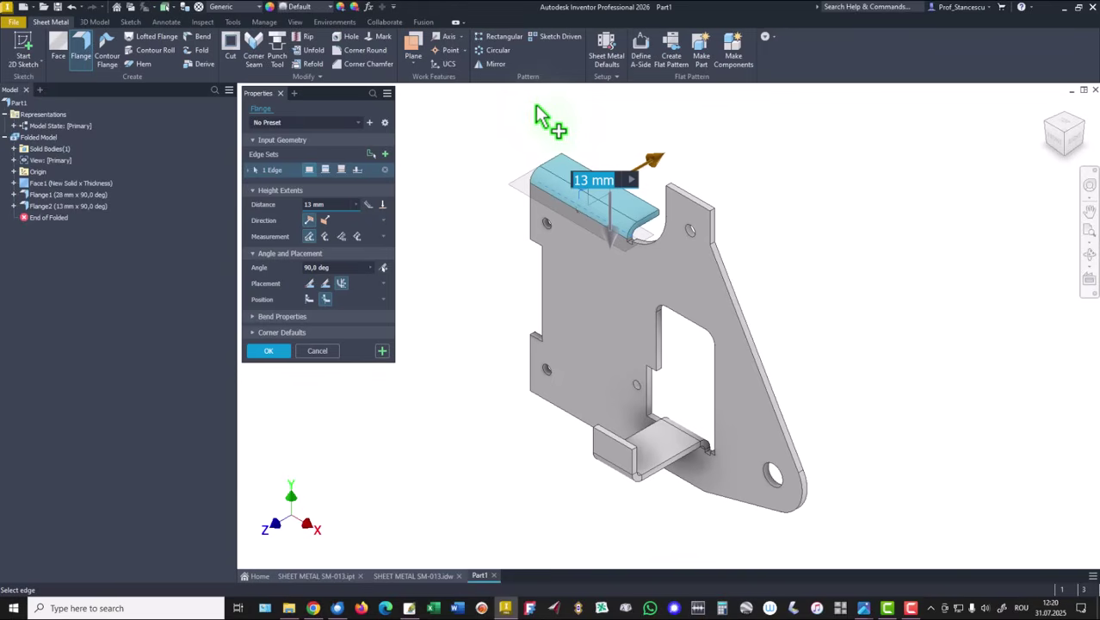
pyautogui.click(357, 170)
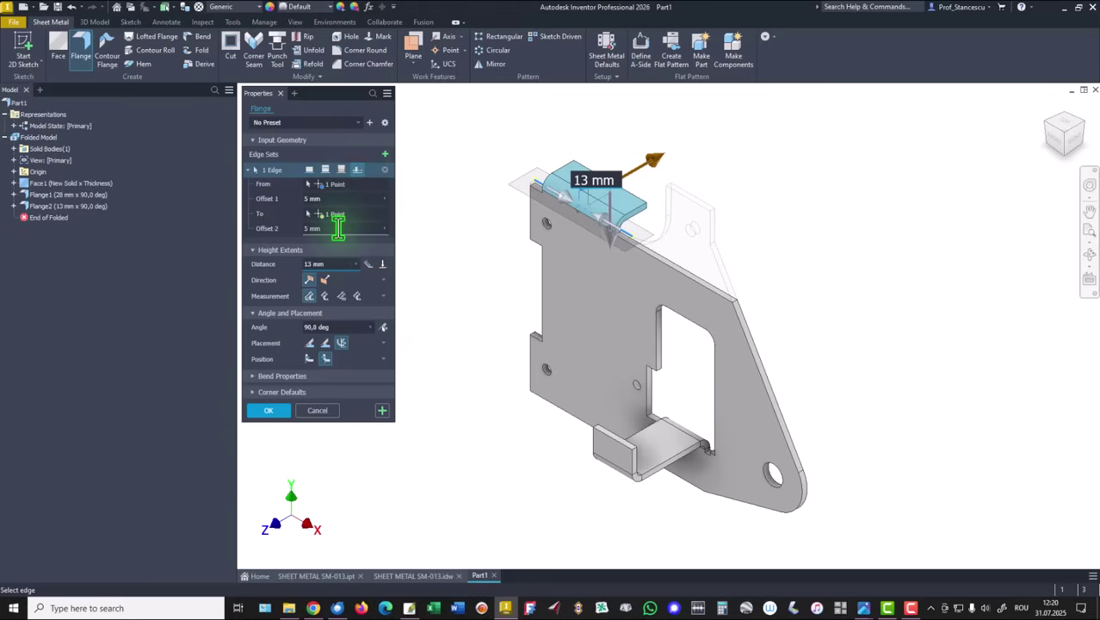
pyautogui.click(338, 228)
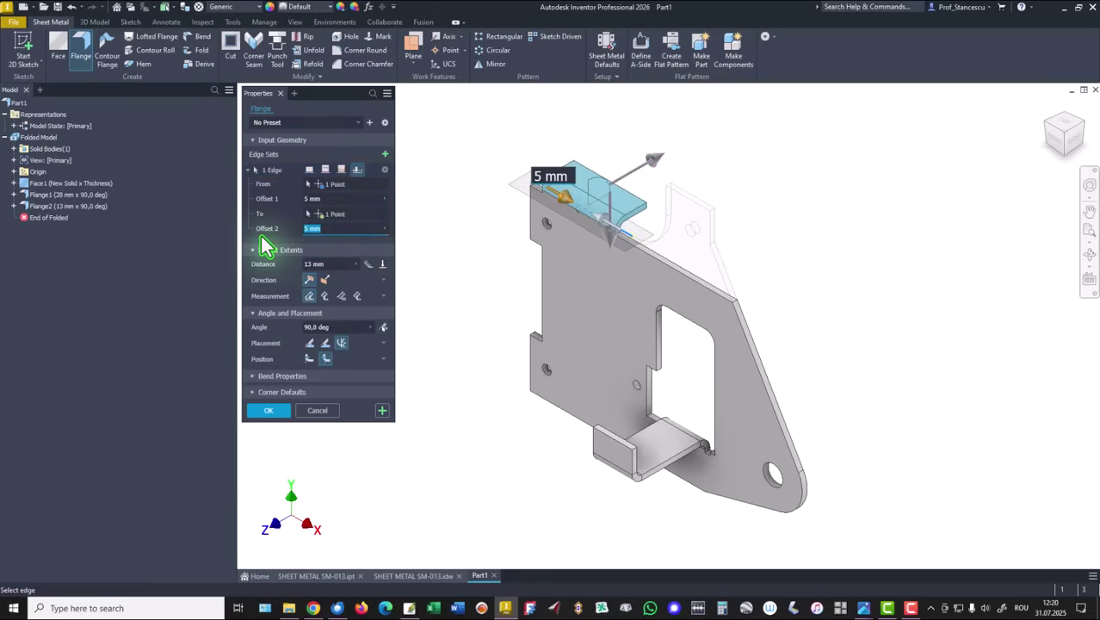
pyautogui.write('0')
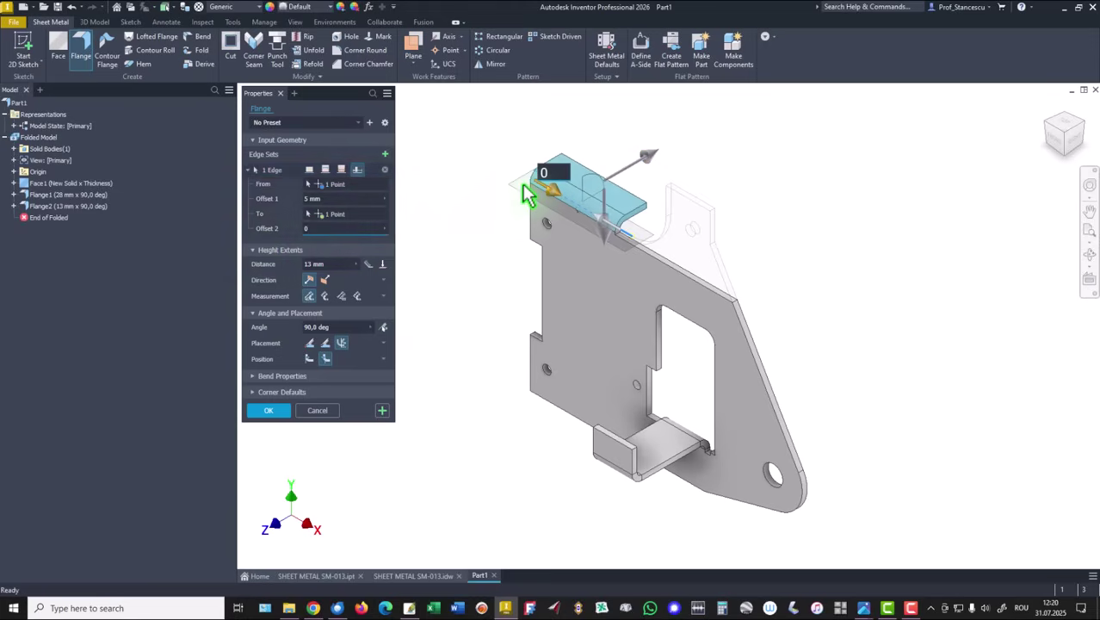
pyautogui.click(338, 199)
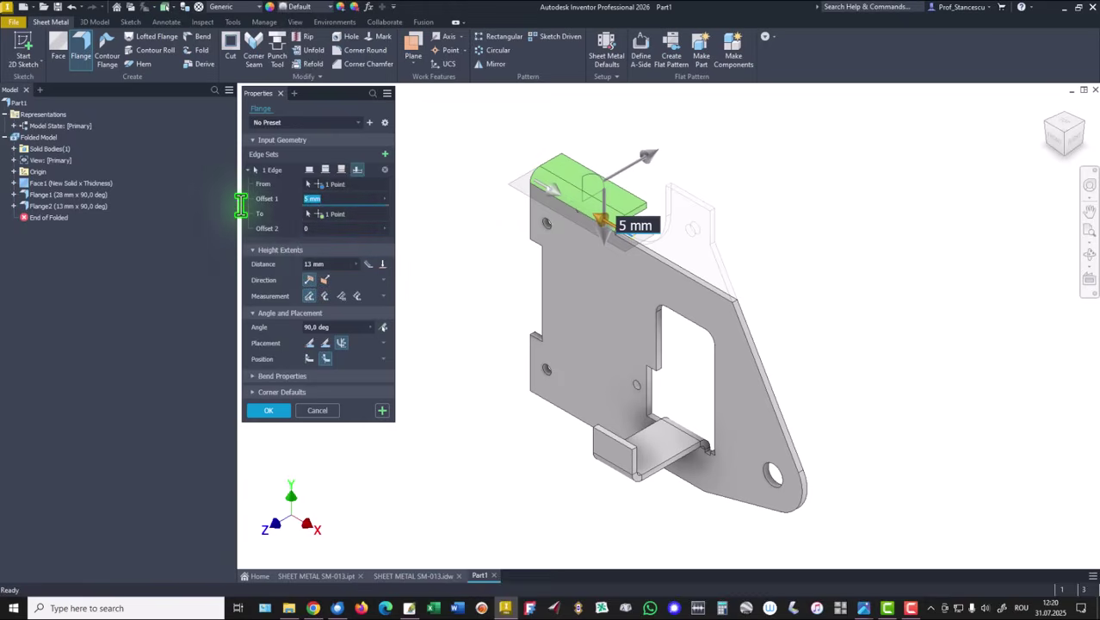
pyautogui.write('40-')
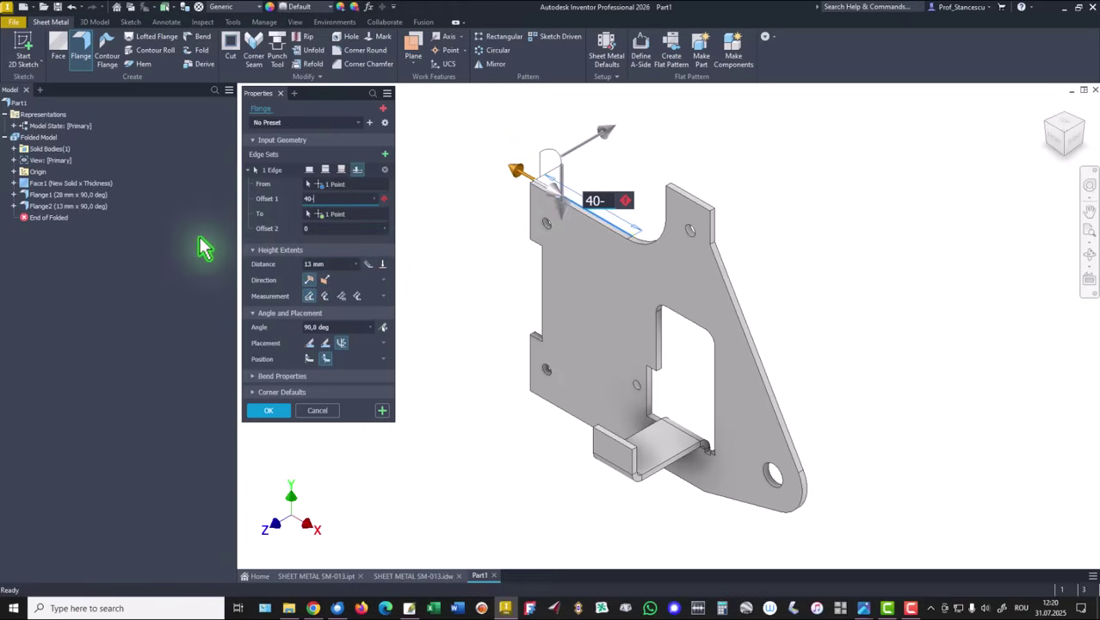
pyautogui.press('BackSpace')
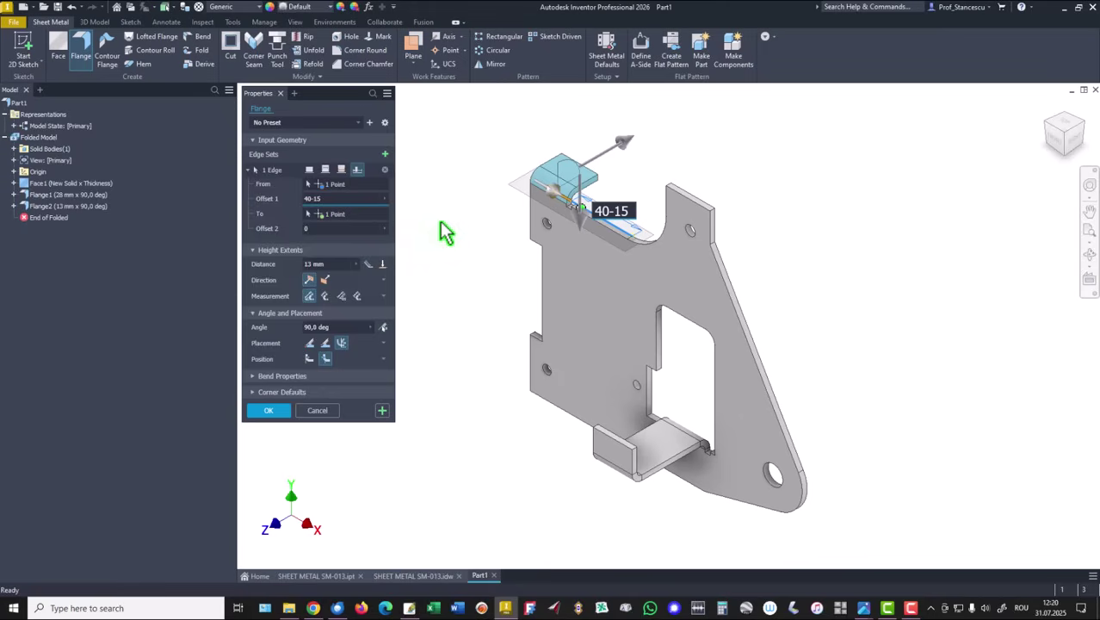
# - Change the flange position, set its distance to 8 mm and create Flange3
pyautogui.click(308, 359)
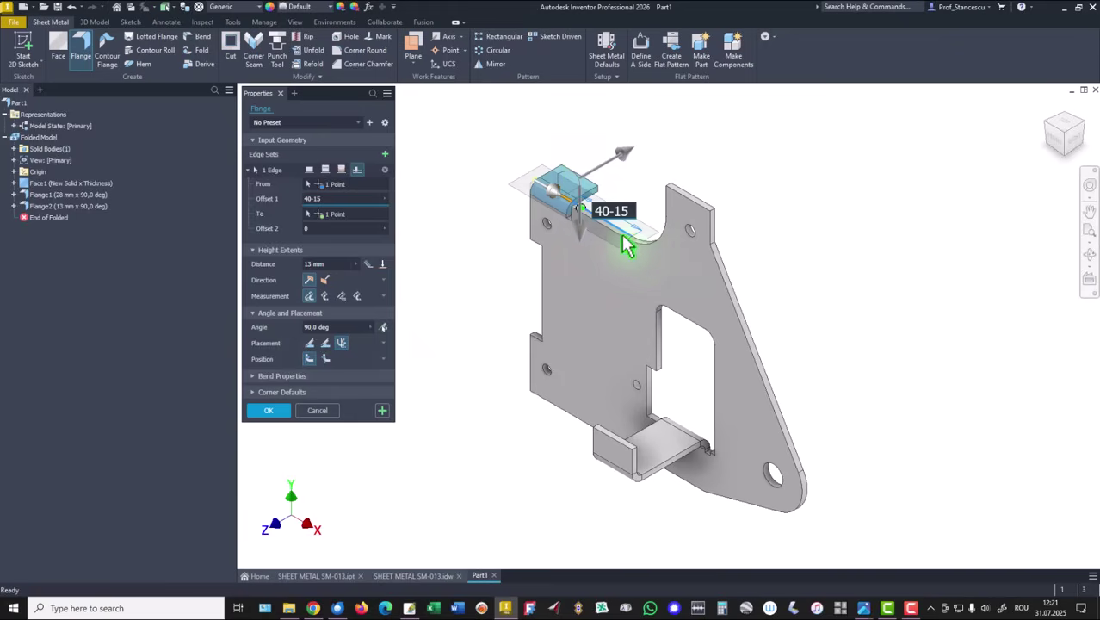
pyautogui.click(334, 263)
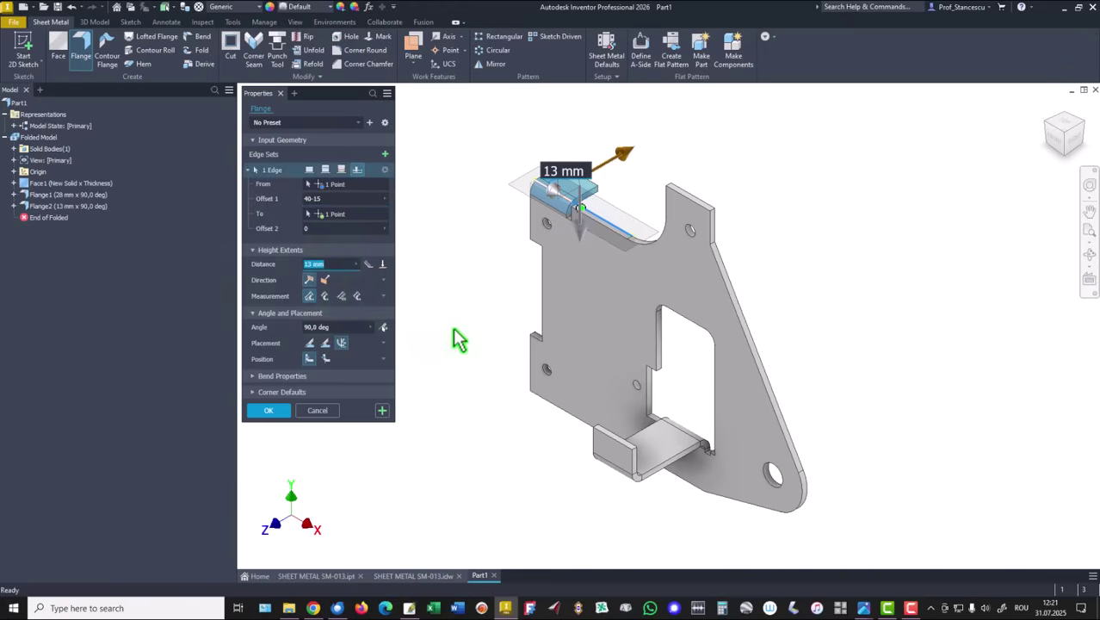
pyautogui.write('8')
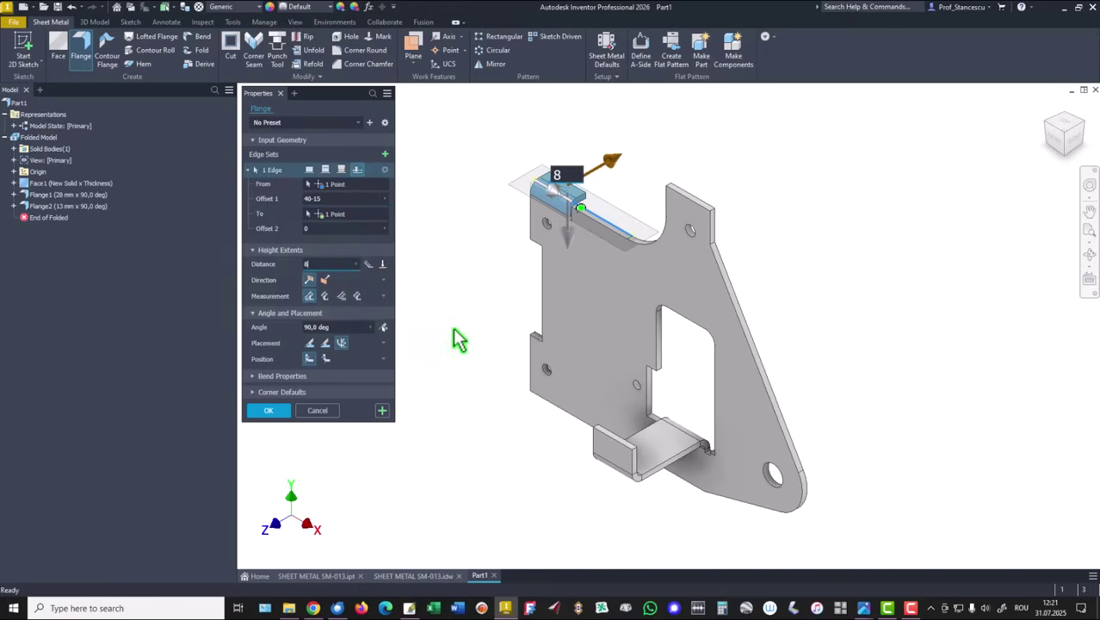
pyautogui.click(270, 411)
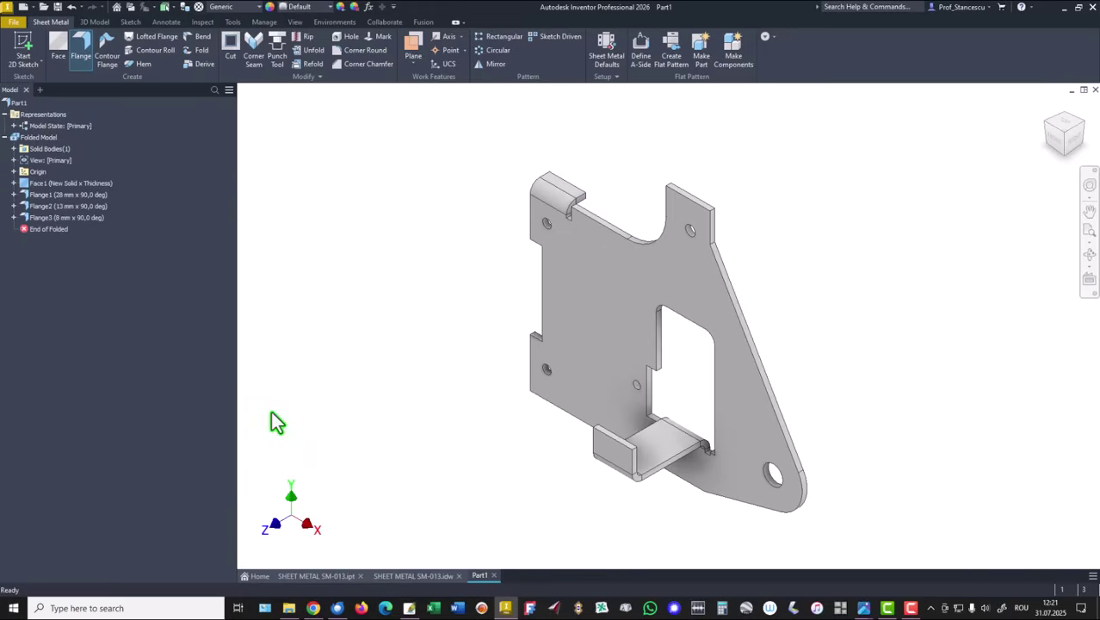
pyautogui.click(413, 576)
pyautogui.click(386, 519)
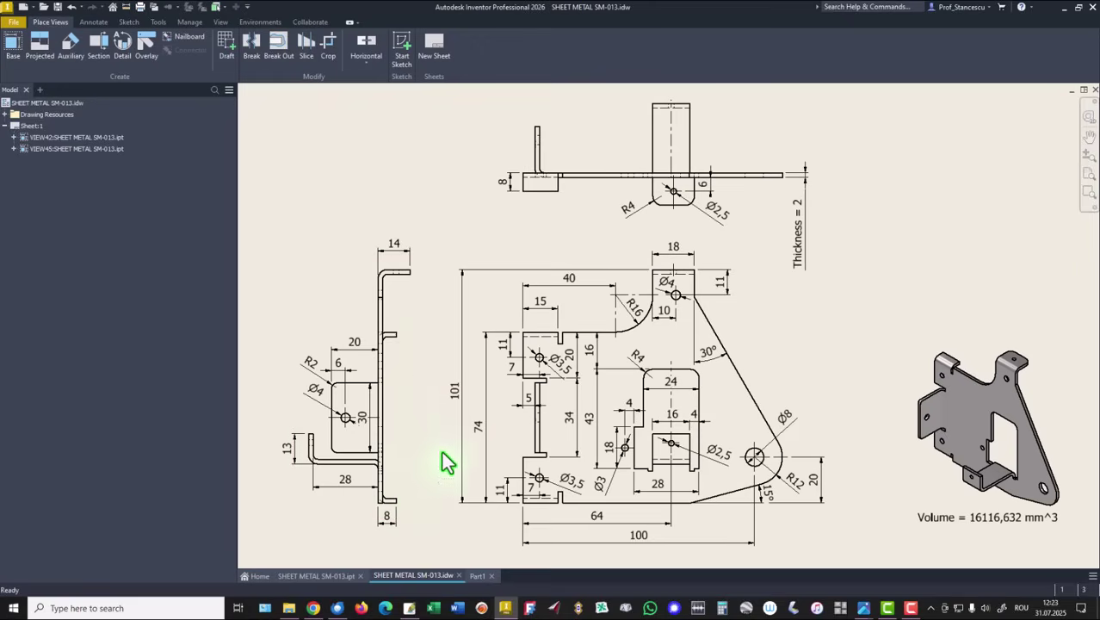
pyautogui.click(463, 385)
pyautogui.click(558, 334)
pyautogui.press('Escape')
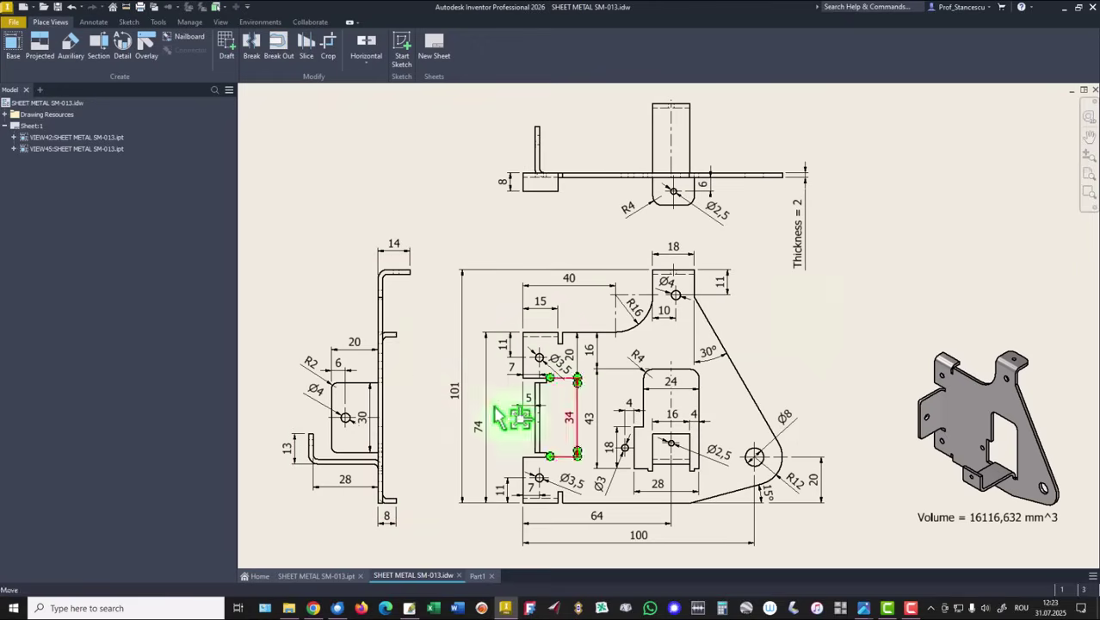
pyautogui.click(476, 576)
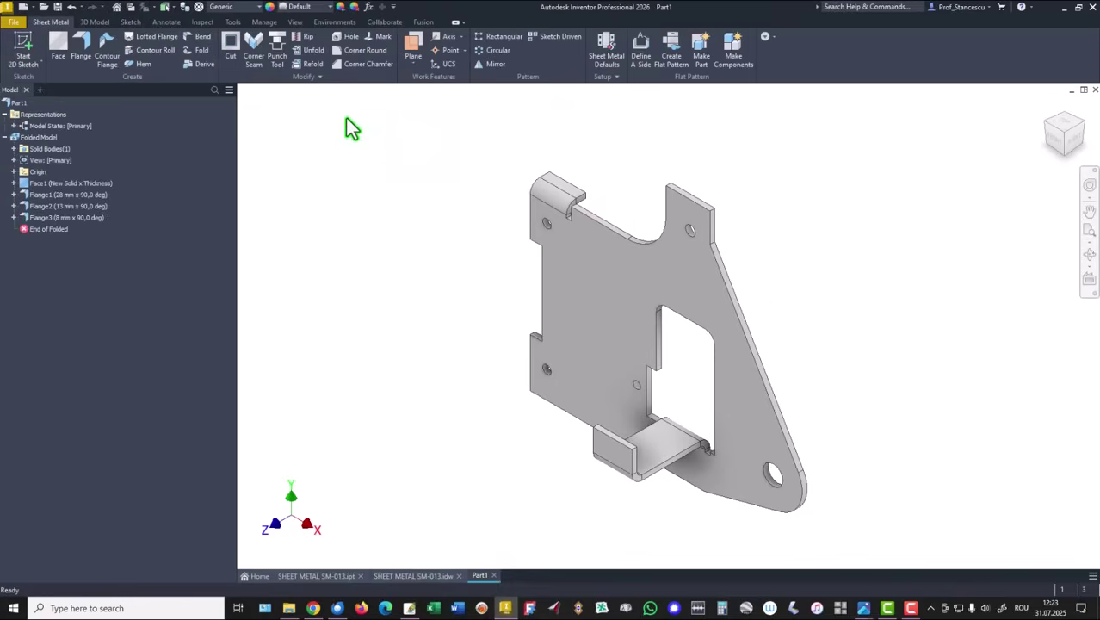
# - Mirror Flange3 across the origin XZ Plane and inspect the copied flange
pyautogui.click(495, 66)
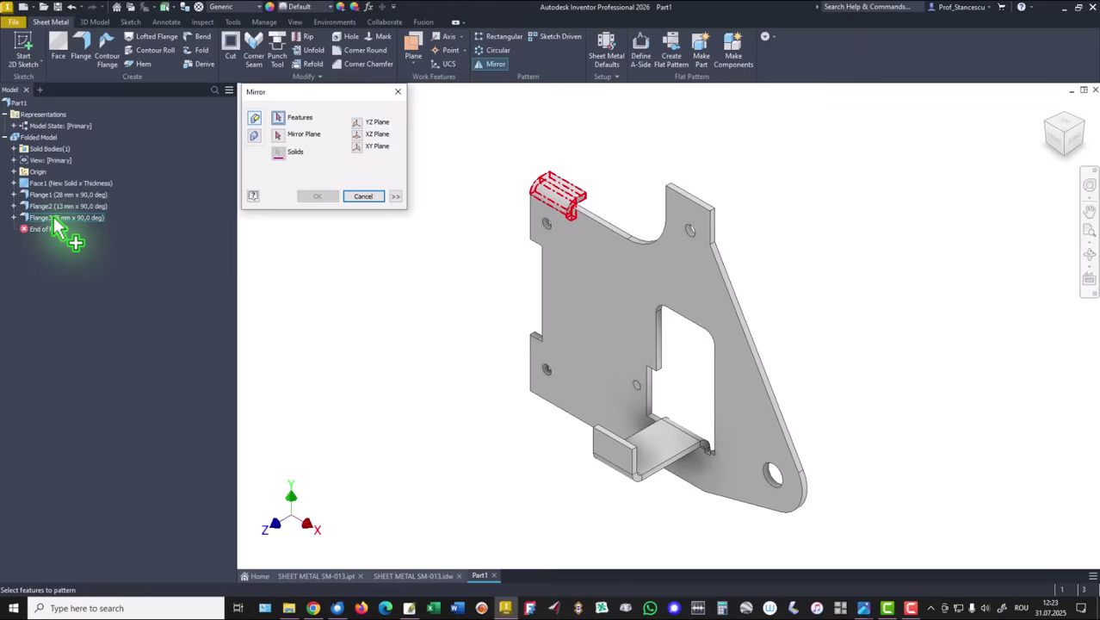
pyautogui.click(53, 222)
pyautogui.click(284, 134)
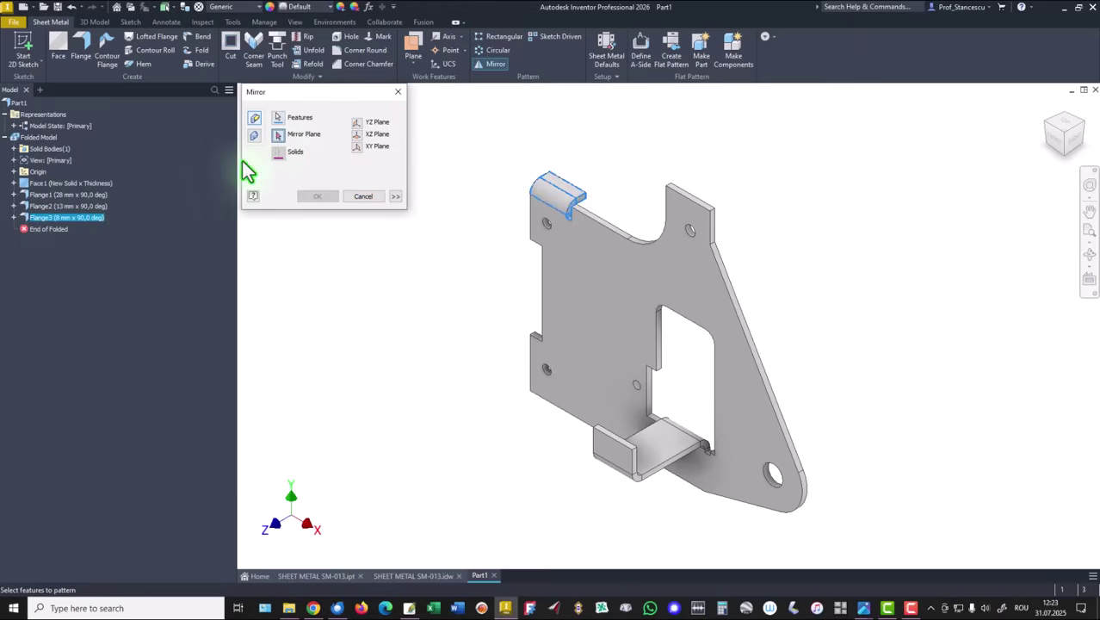
pyautogui.click(16, 172)
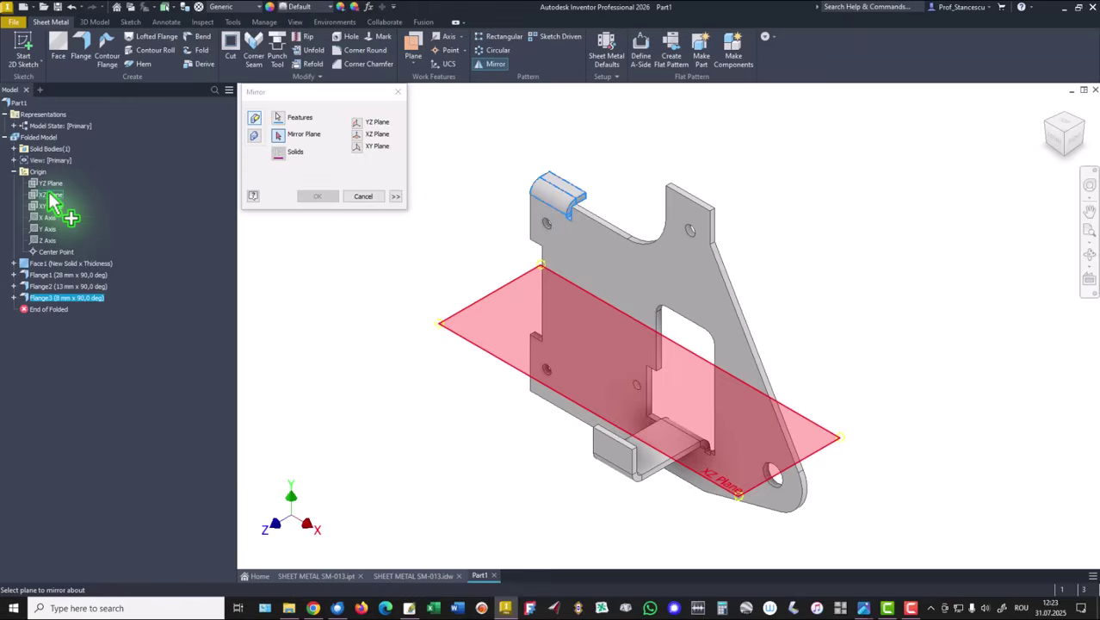
pyautogui.click(50, 196)
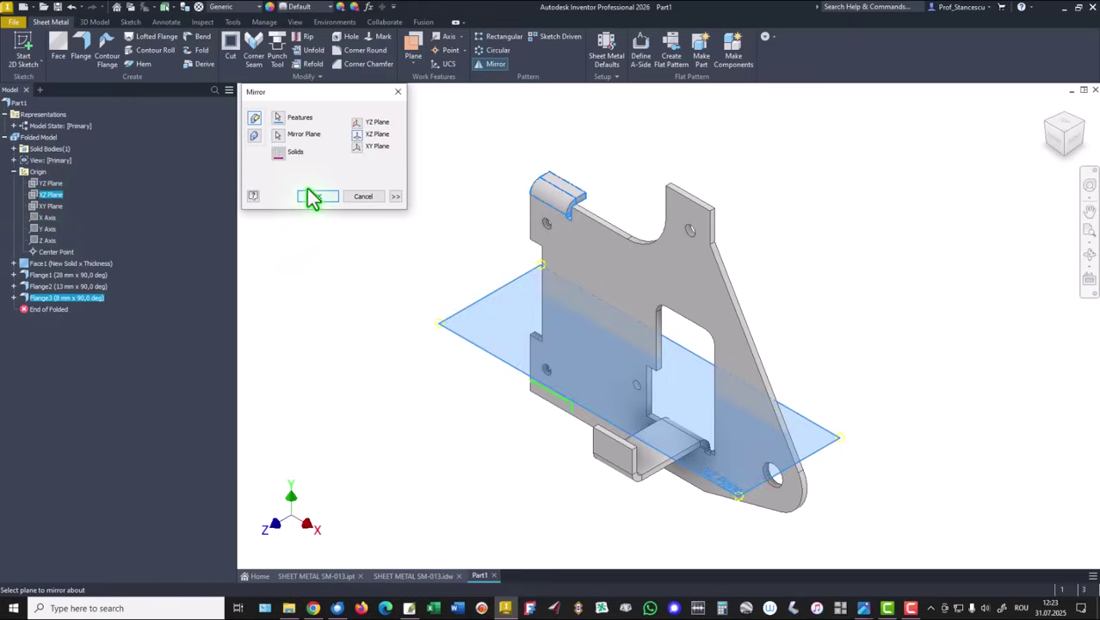
pyautogui.click(315, 198)
pyautogui.keyDown('shift'); pyautogui.moveTo(435, 441); pyautogui.dragTo(417, 256, button='middle'); pyautogui.keyUp('shift')
pyautogui.press('F6')
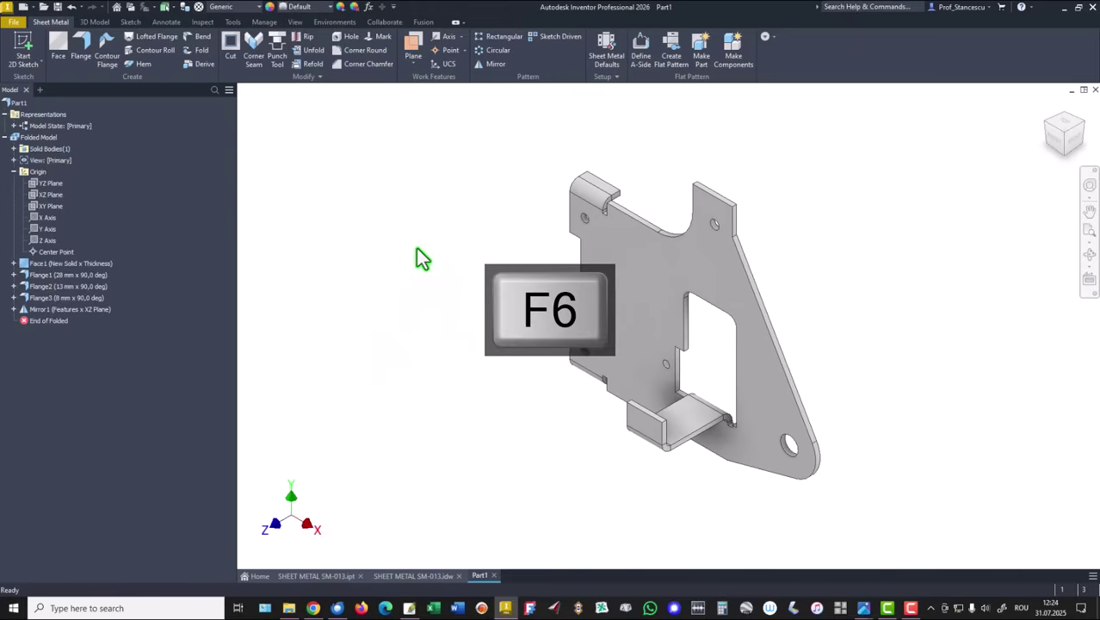
pyautogui.click(413, 576)
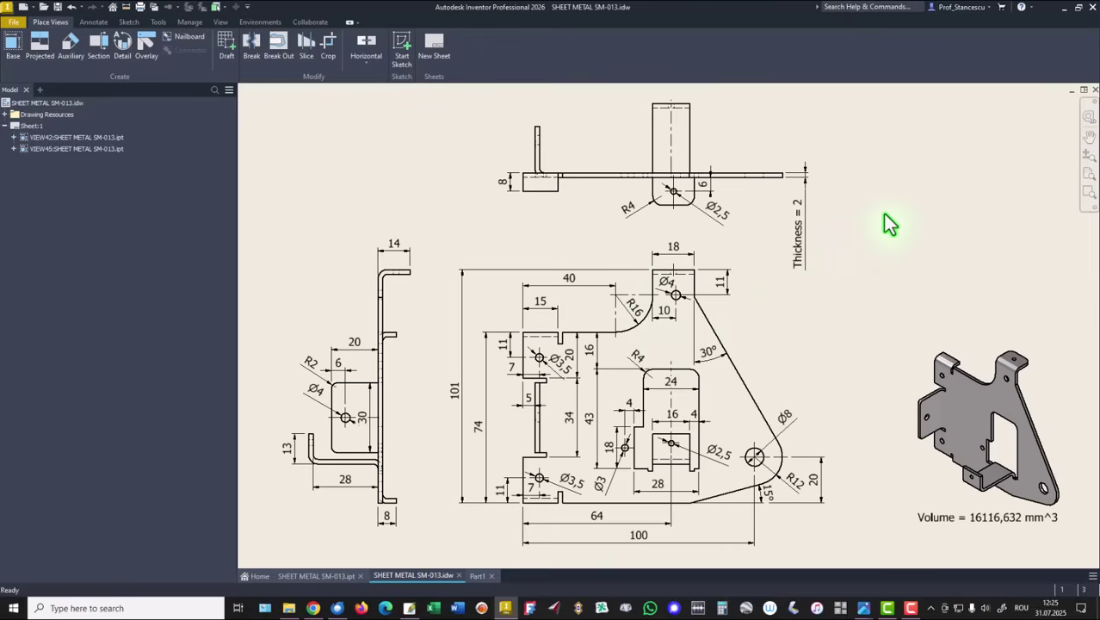
pyautogui.click(478, 576)
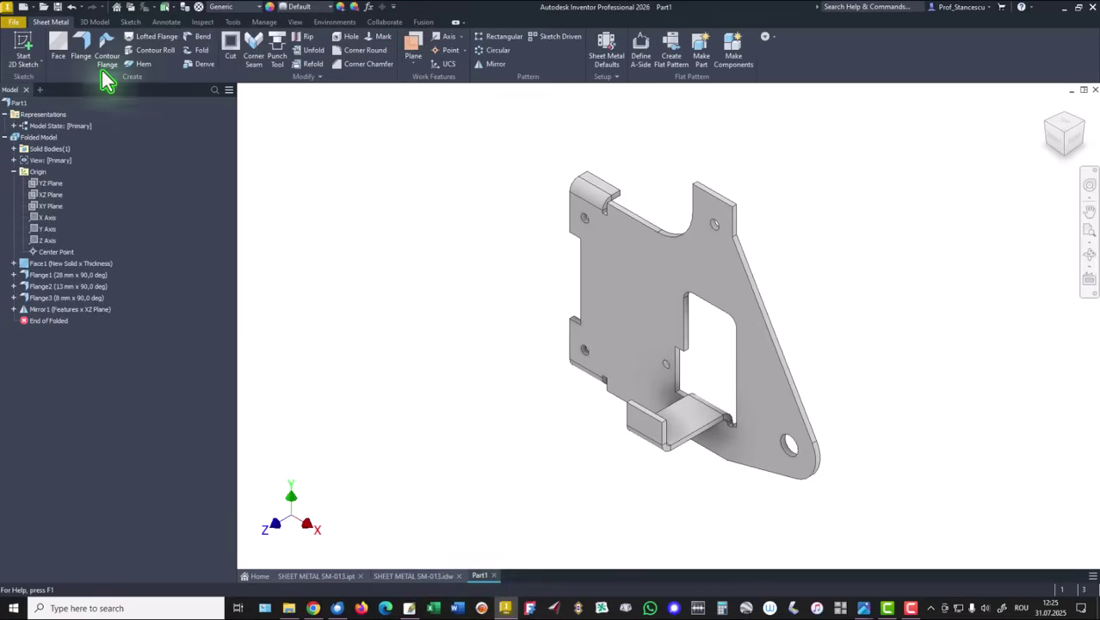
# - Add a 14 mm flange on the top edge of the right tab
pyautogui.click(81, 47)
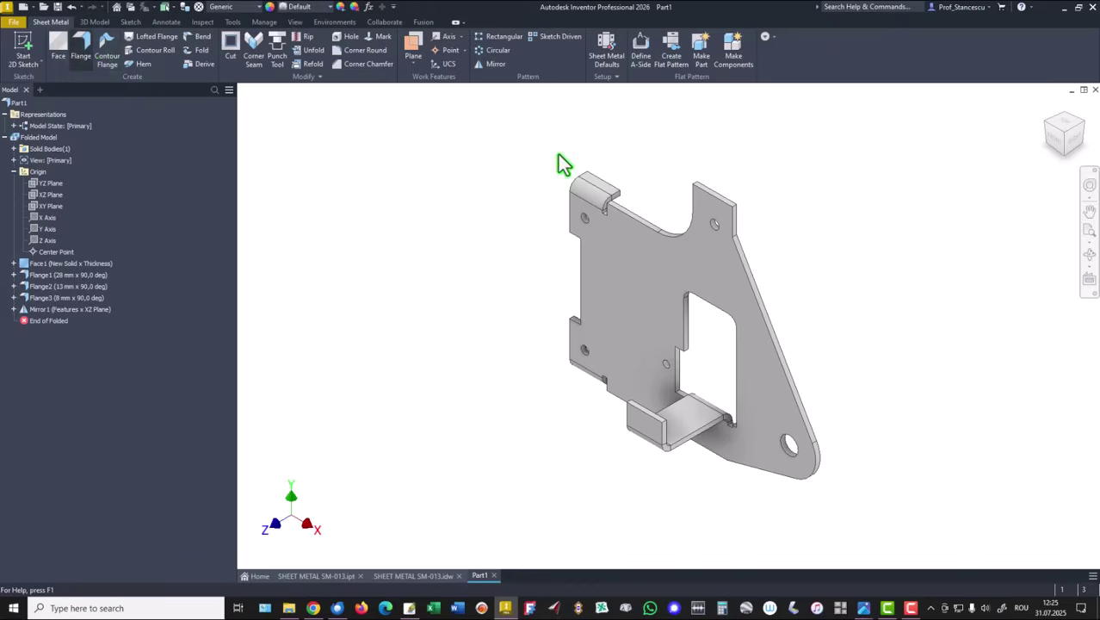
pyautogui.click(724, 201)
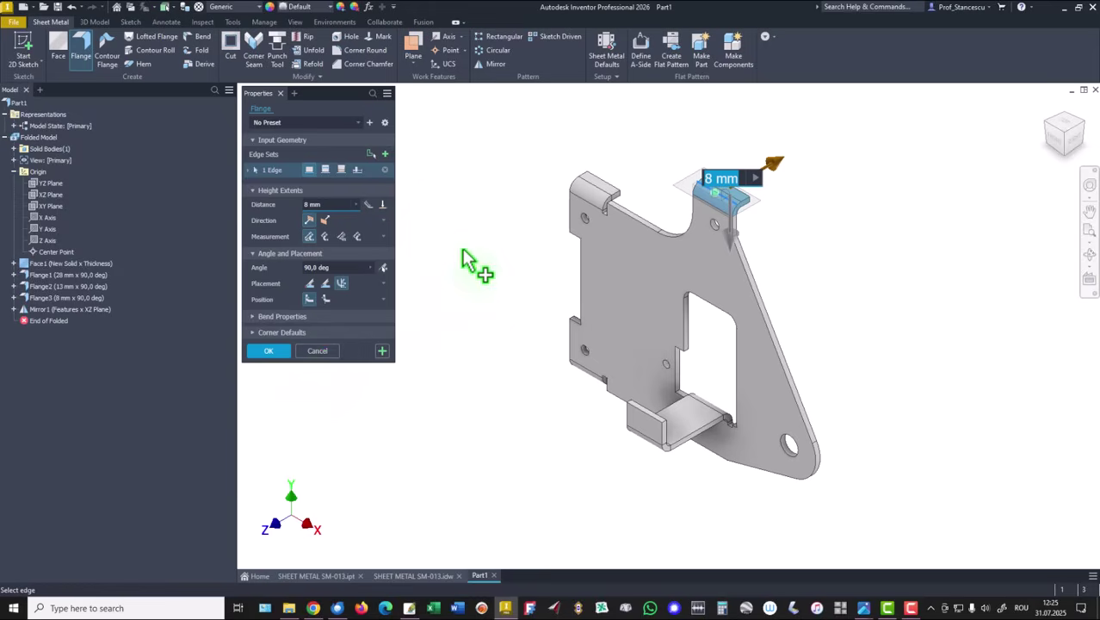
pyautogui.click(334, 207)
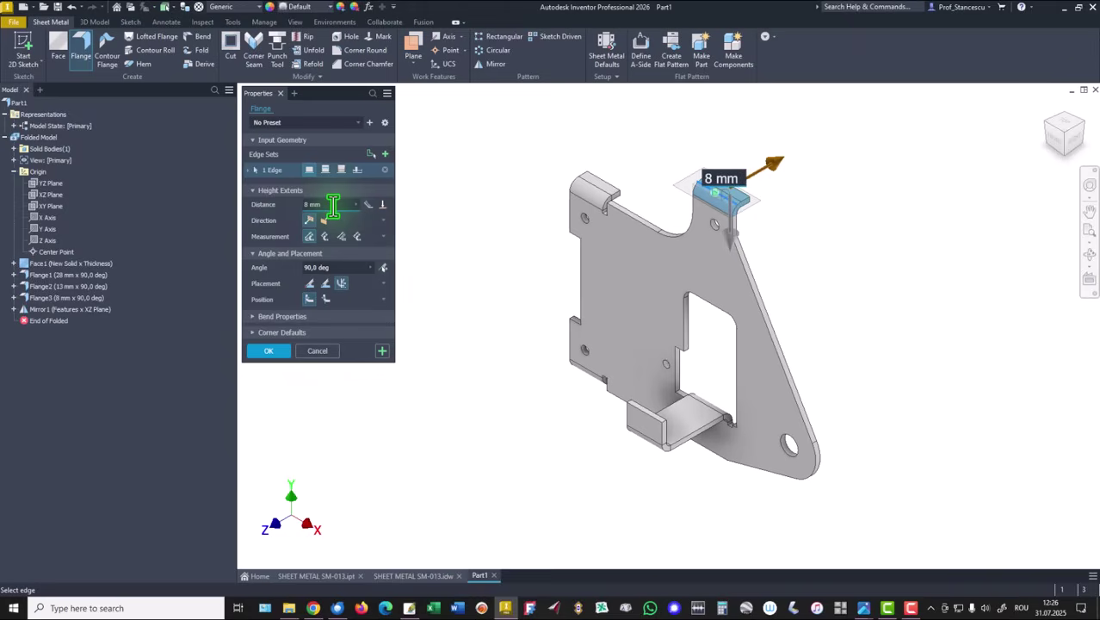
pyautogui.doubleClick(333, 207)
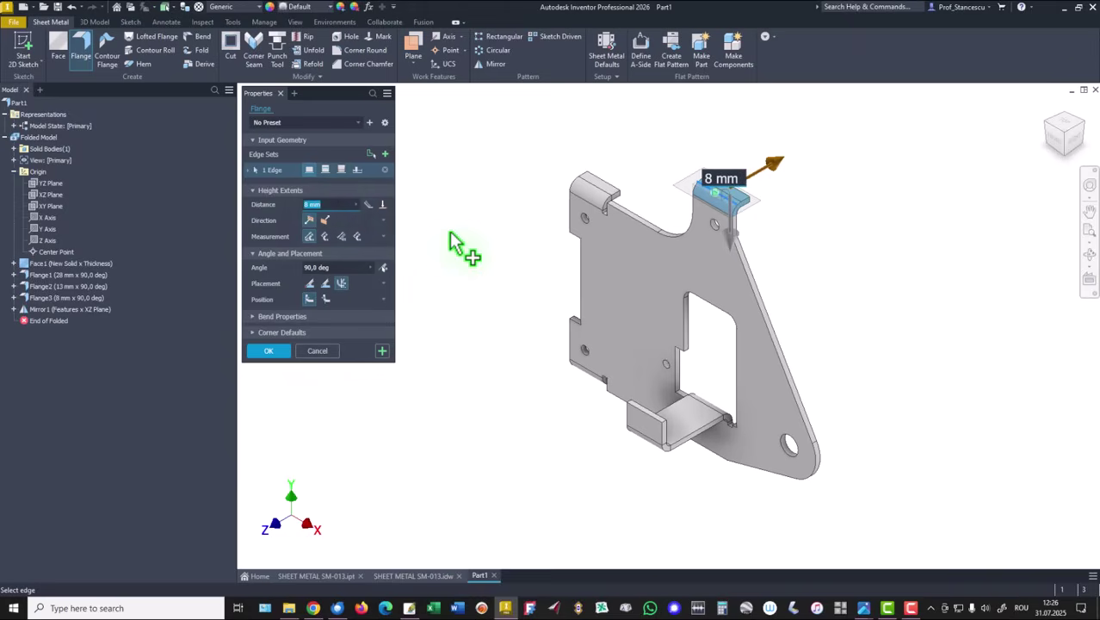
pyautogui.write('14')
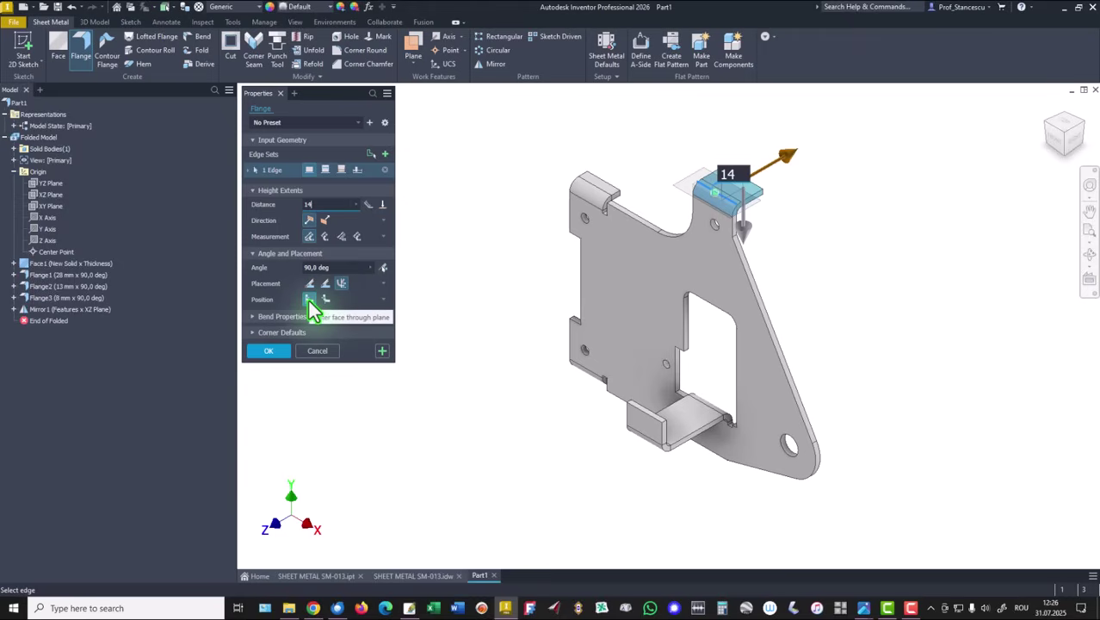
pyautogui.click(269, 351)
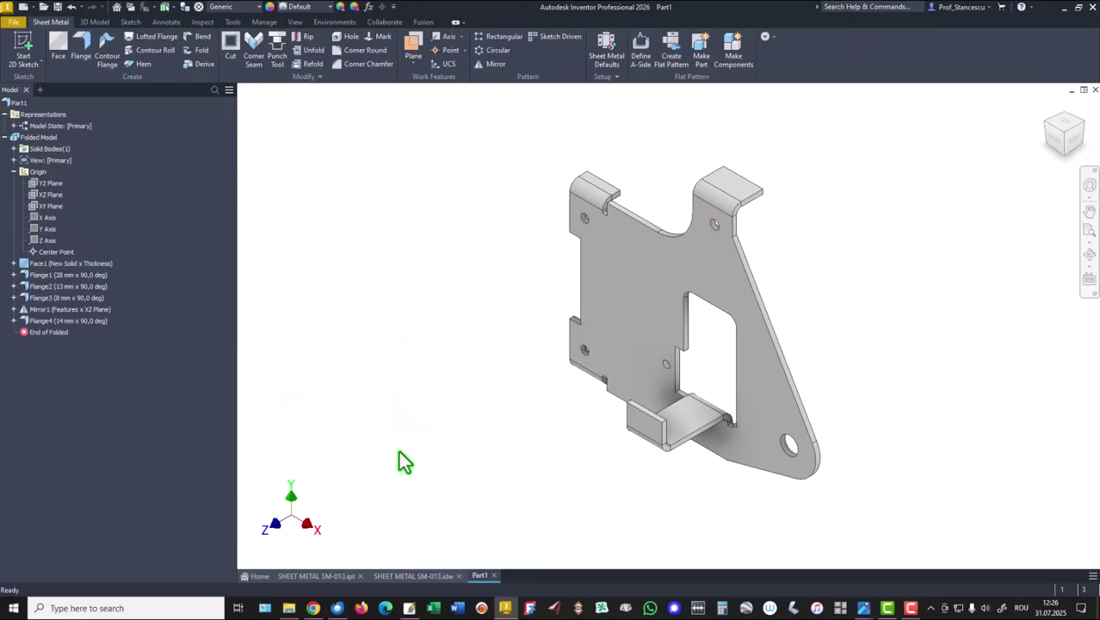
# - Switch to the SHEET METAL SM-013.idw drawing to compare it with the bracket model
pyautogui.click(389, 577)
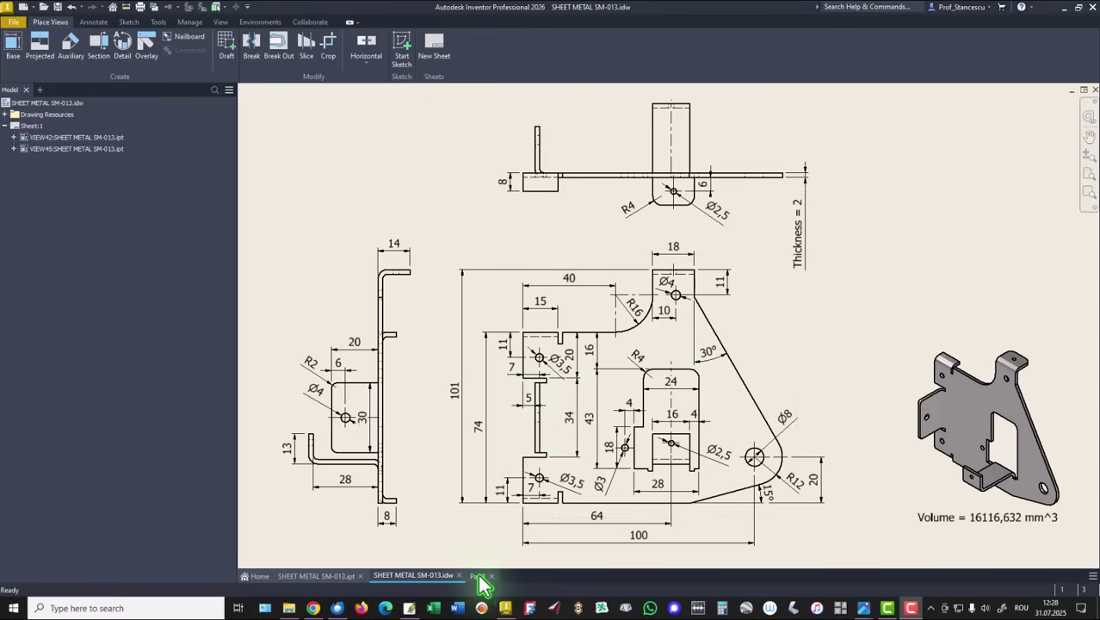
# - Back in Part1, add Flange5, a 22 mm, 90° flange on the bracket's left edge
pyautogui.click(477, 575)
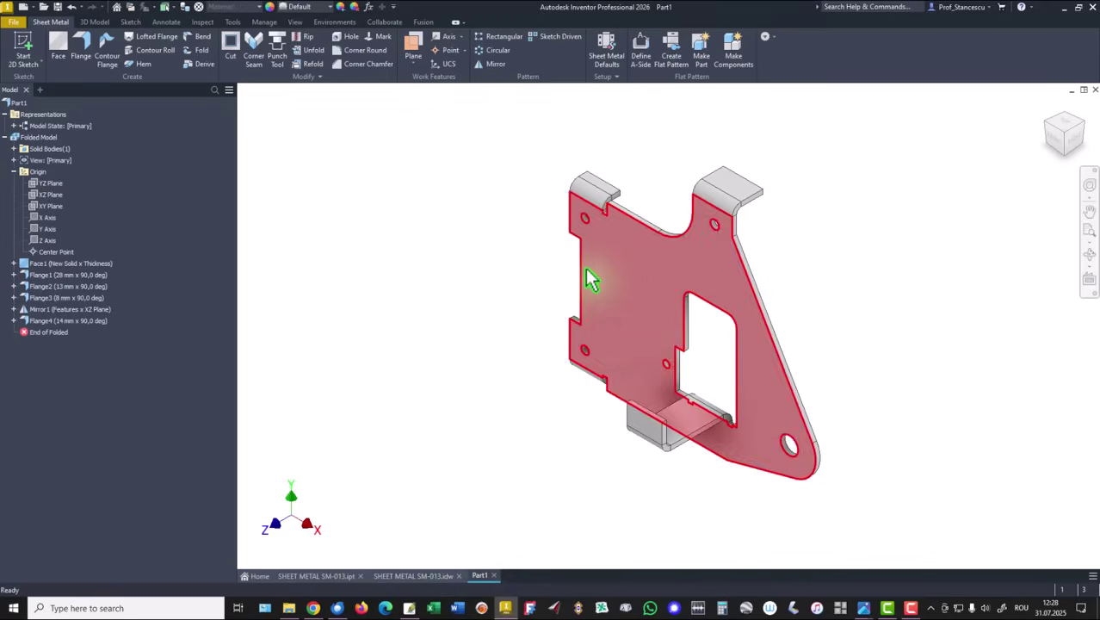
pyautogui.click(581, 274)
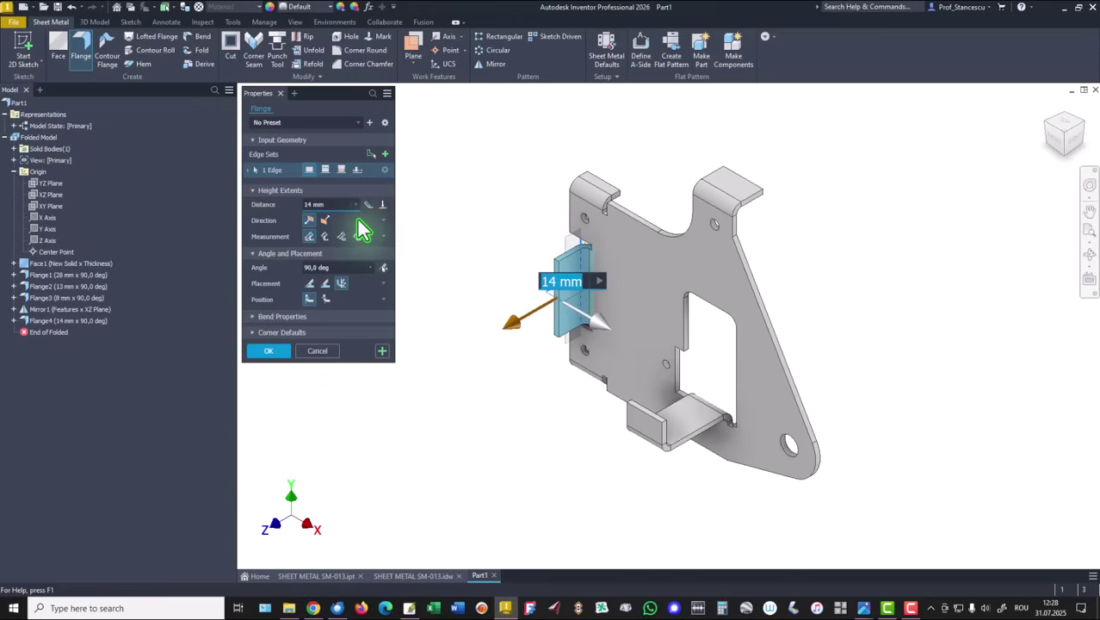
pyautogui.click(312, 204)
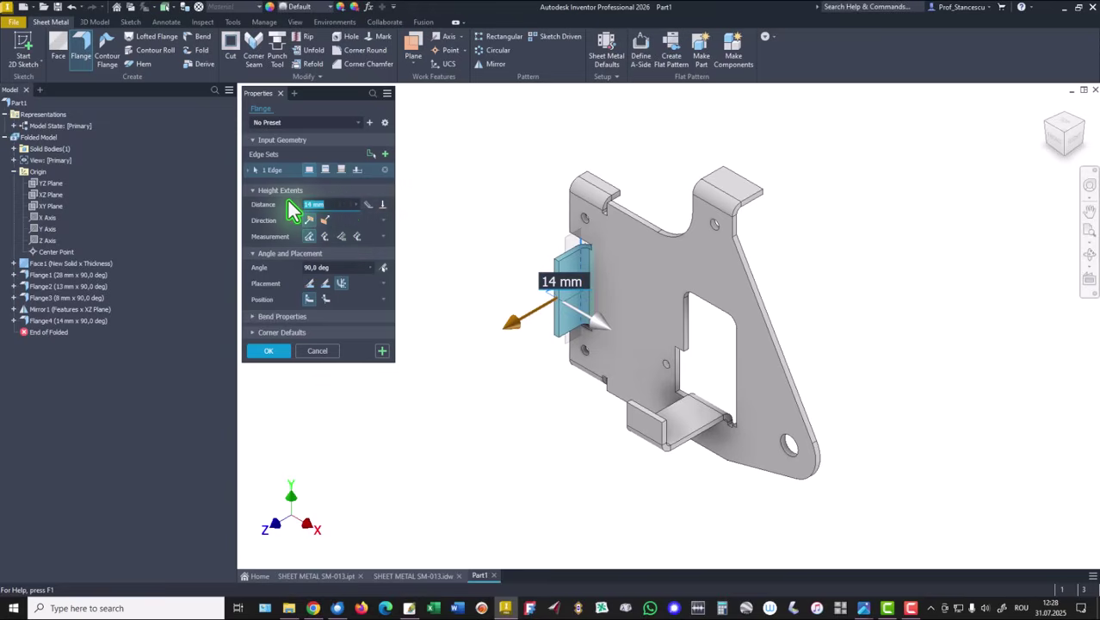
pyautogui.write('22')
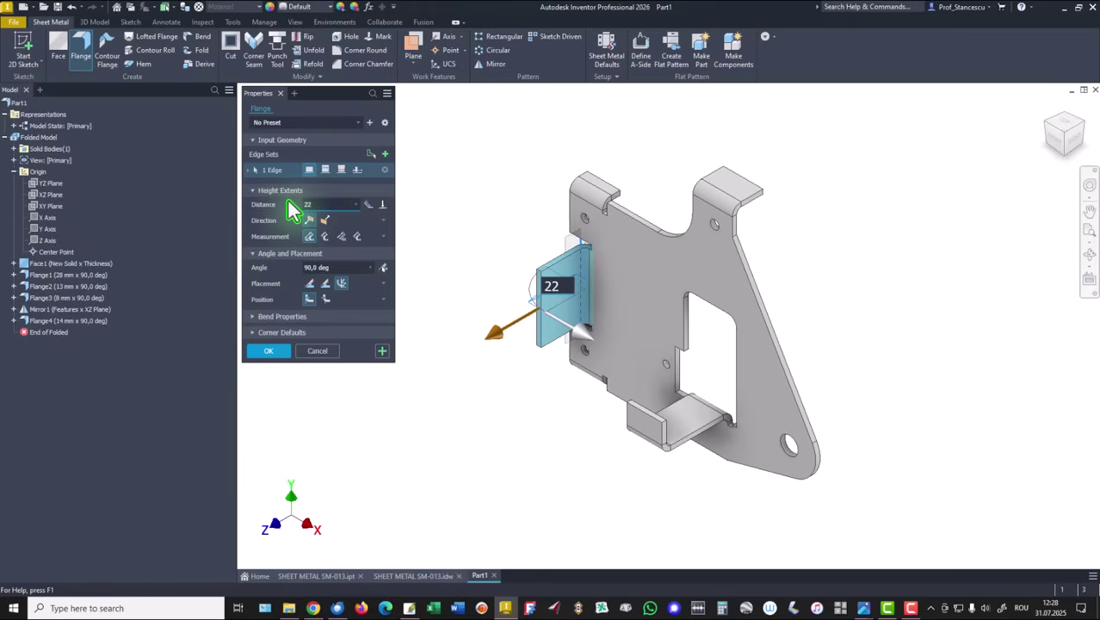
pyautogui.click(314, 248)
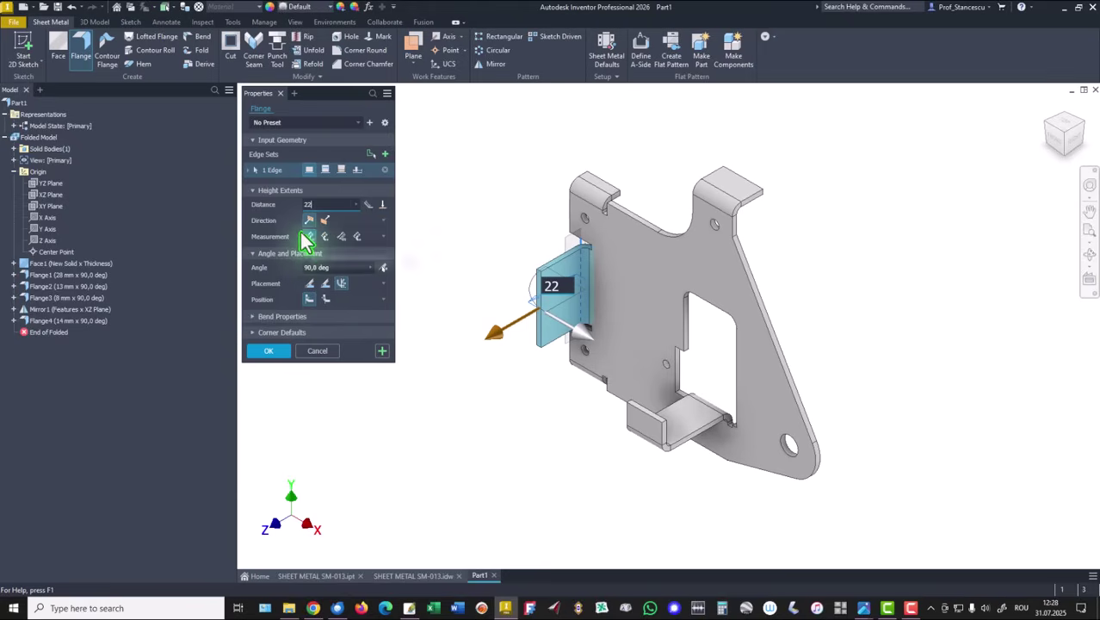
pyautogui.click(267, 352)
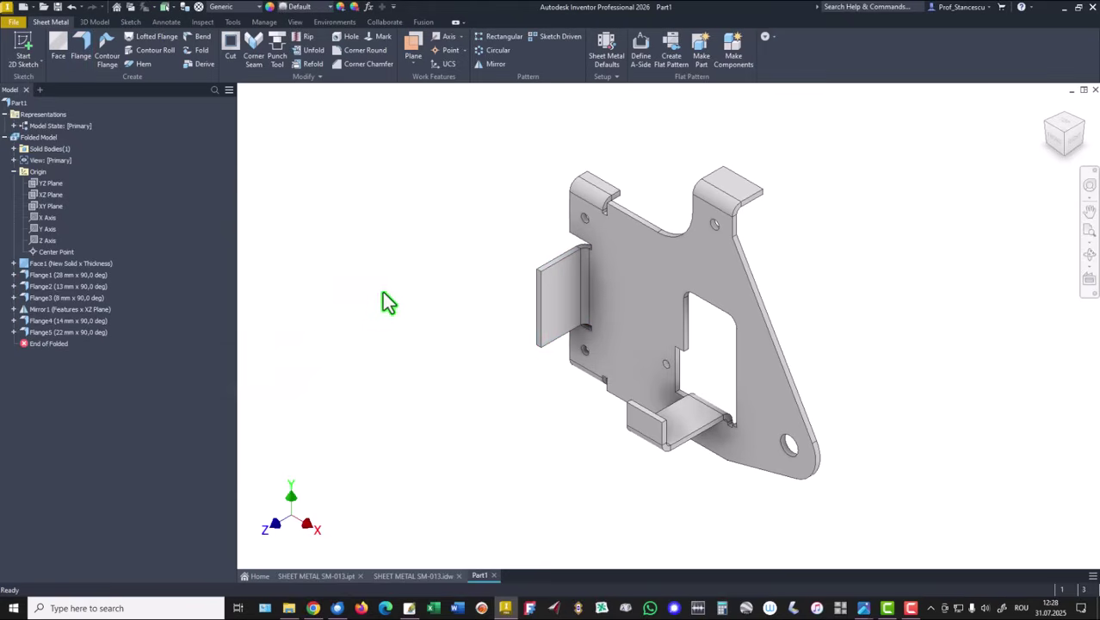
# - Check the SM-013 drawing once more, then return to the Part1 bracket model
pyautogui.click(413, 576)
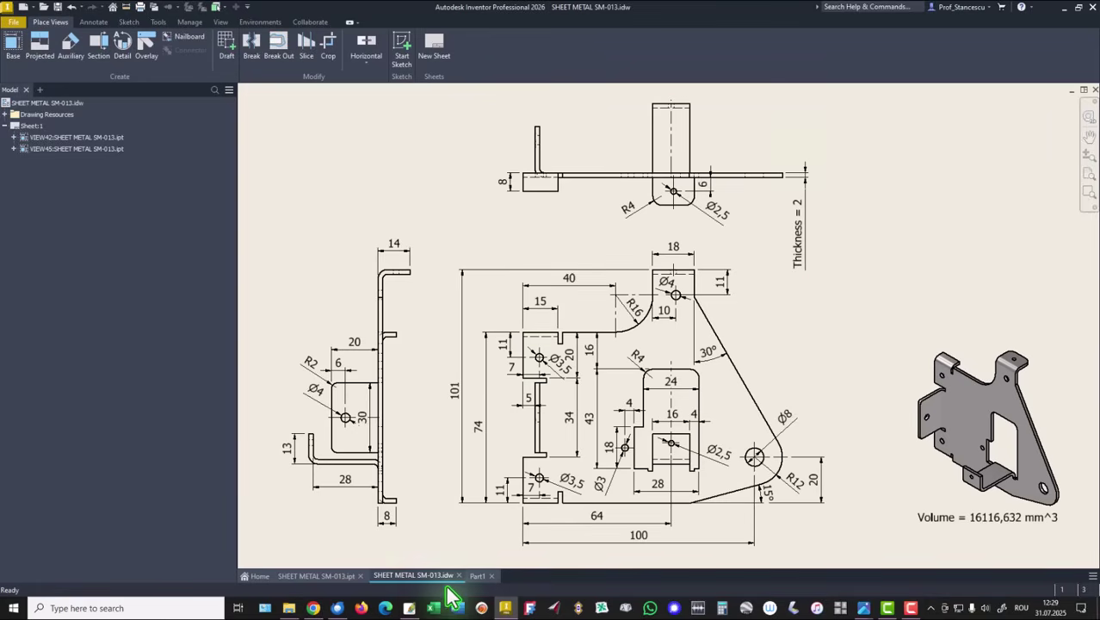
pyautogui.click(478, 576)
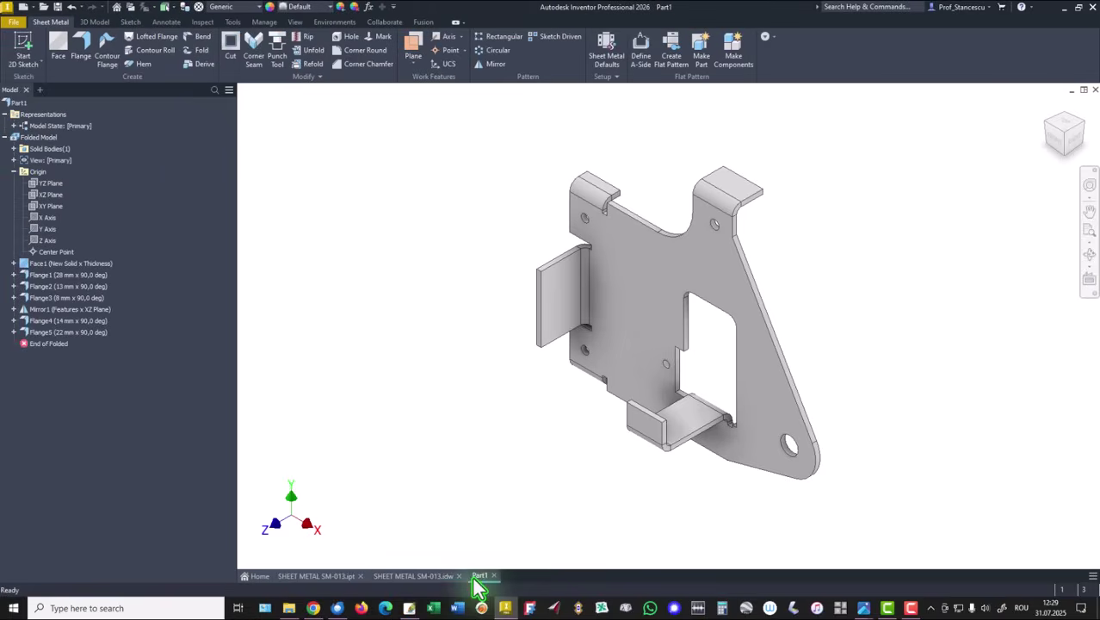
# - Round the top-right tab's two outer corners with a 4 mm corner round
pyautogui.scroll(-6, 800, 194)
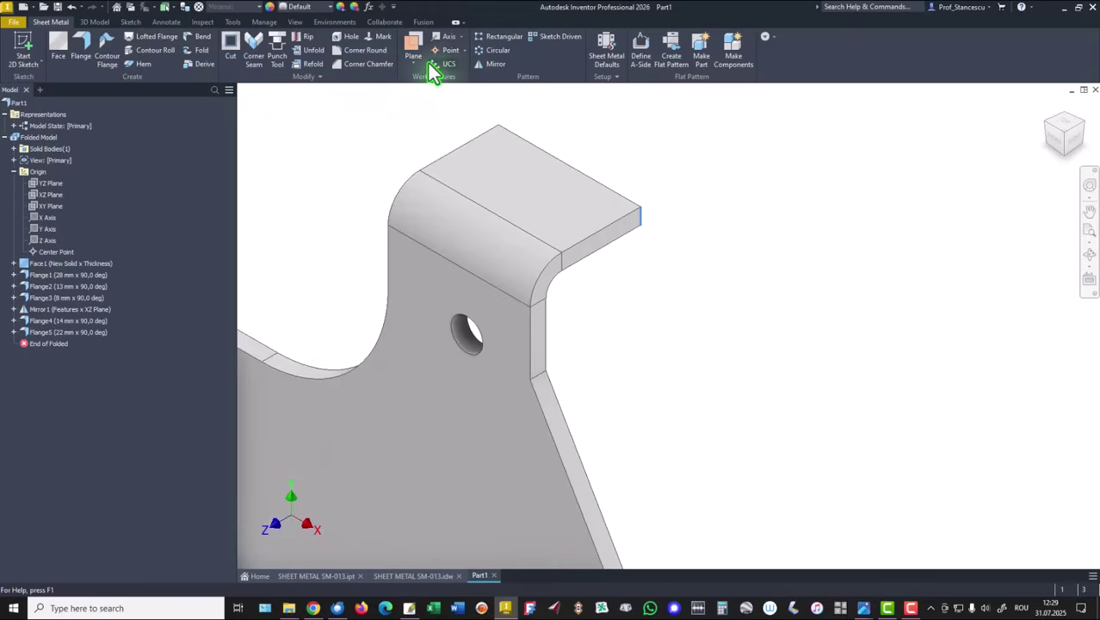
pyautogui.click(372, 52)
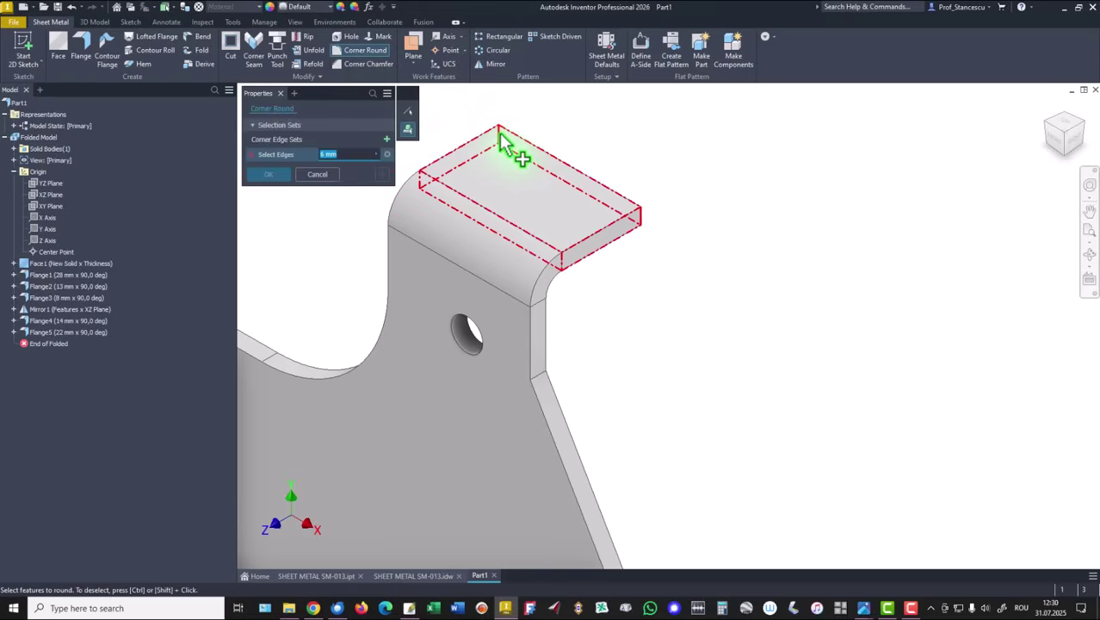
pyautogui.click(501, 140)
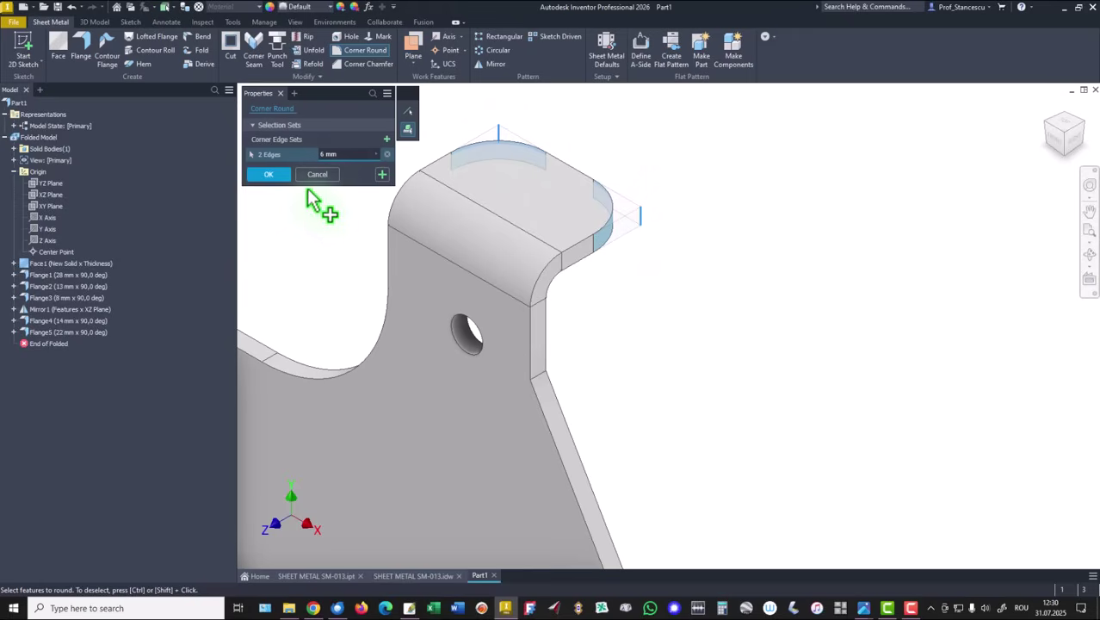
pyautogui.click(350, 154)
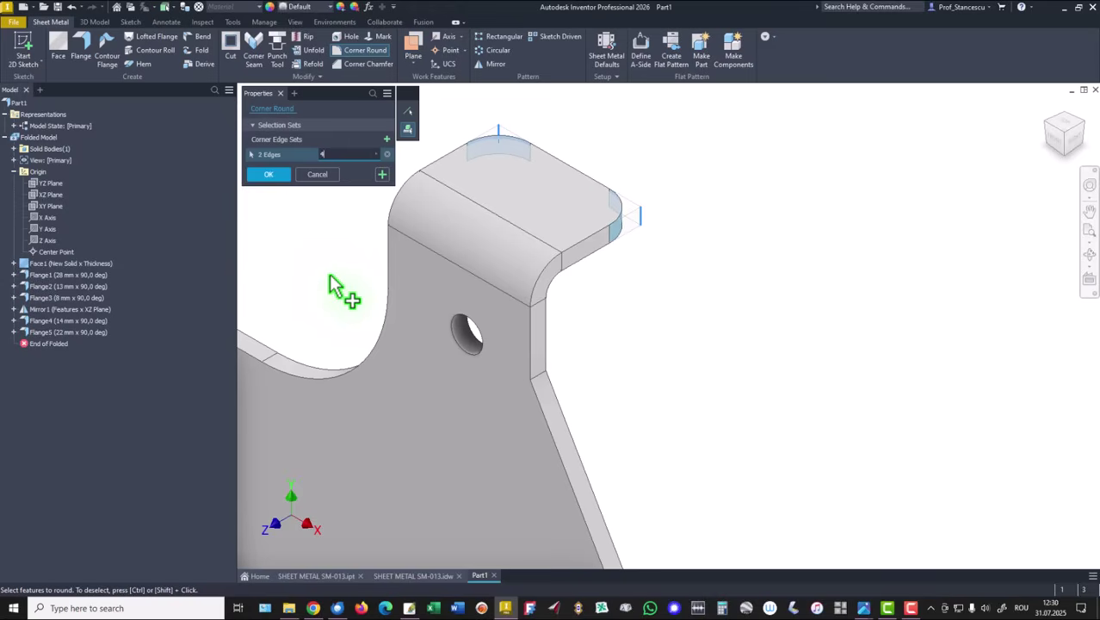
pyautogui.click(383, 175)
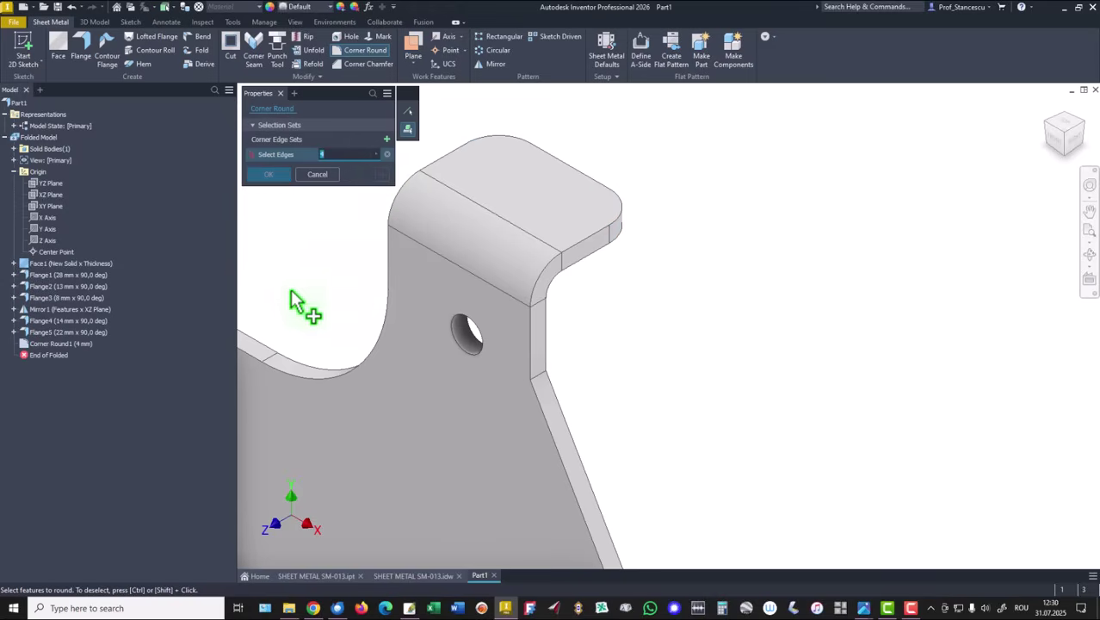
# - Round the 22 mm flange's two outer corners with a 2 mm radius
pyautogui.moveTo(302, 308); pyautogui.dragTo(825, 191, button='middle')
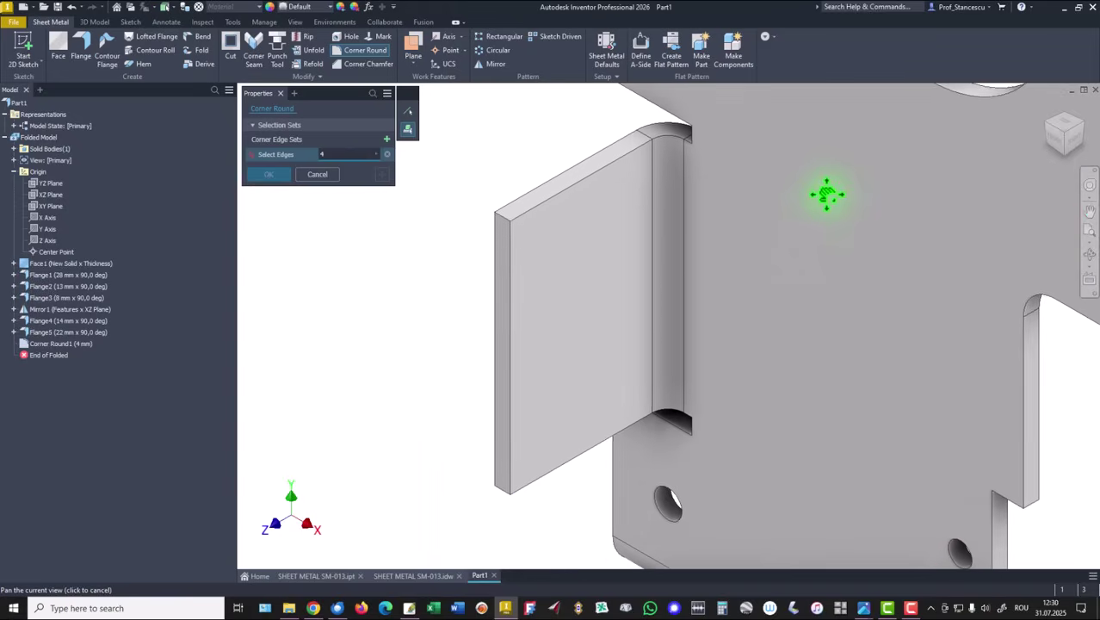
pyautogui.click(520, 232)
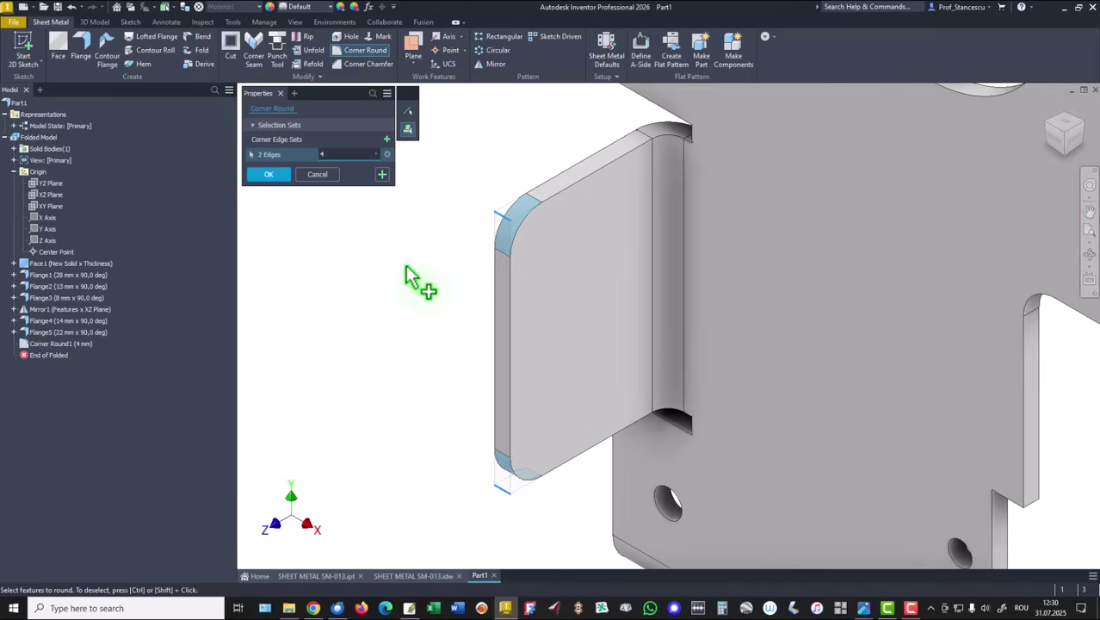
pyautogui.click(344, 154)
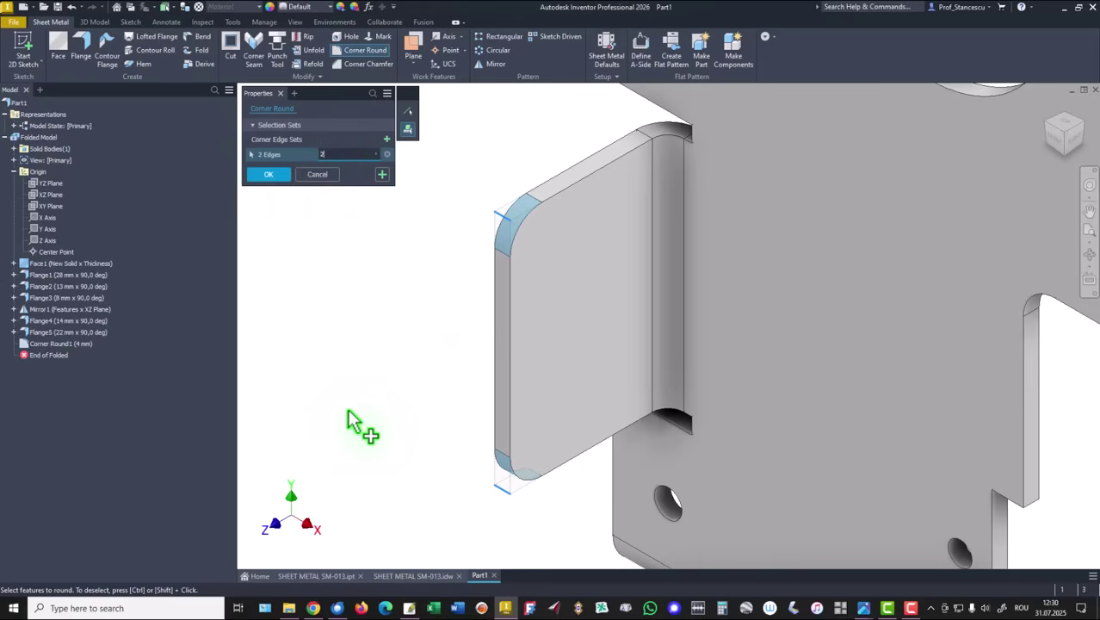
pyautogui.click(269, 177)
pyautogui.press('F6')
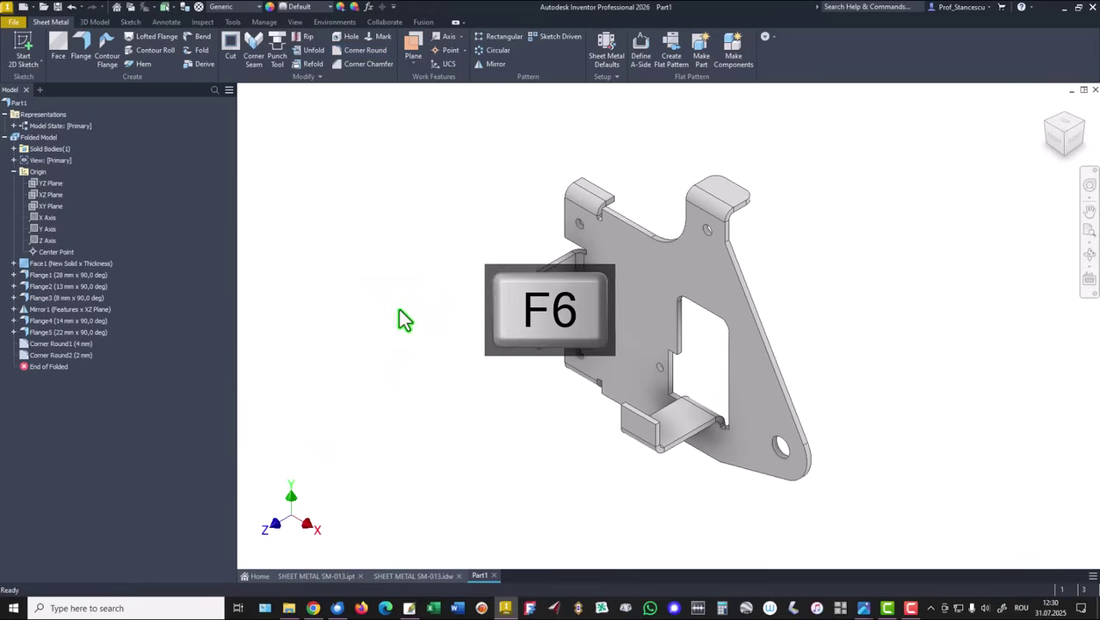
pyautogui.click(423, 577)
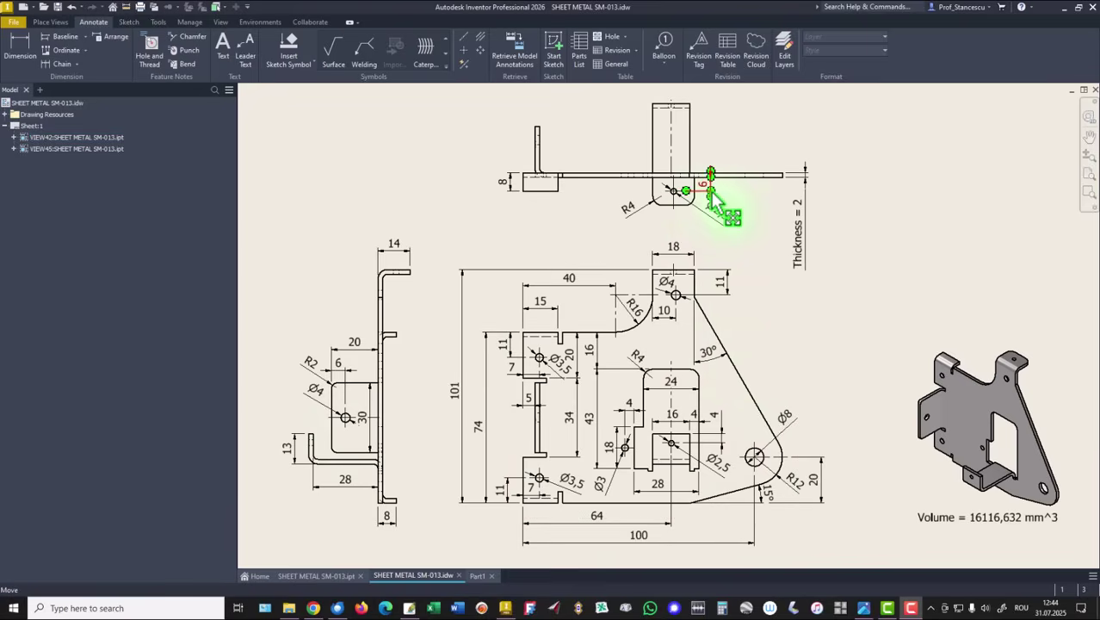
# - Sketch a hole centre point on the 22 mm flange, 6 mm from its left edge
pyautogui.click(480, 575)
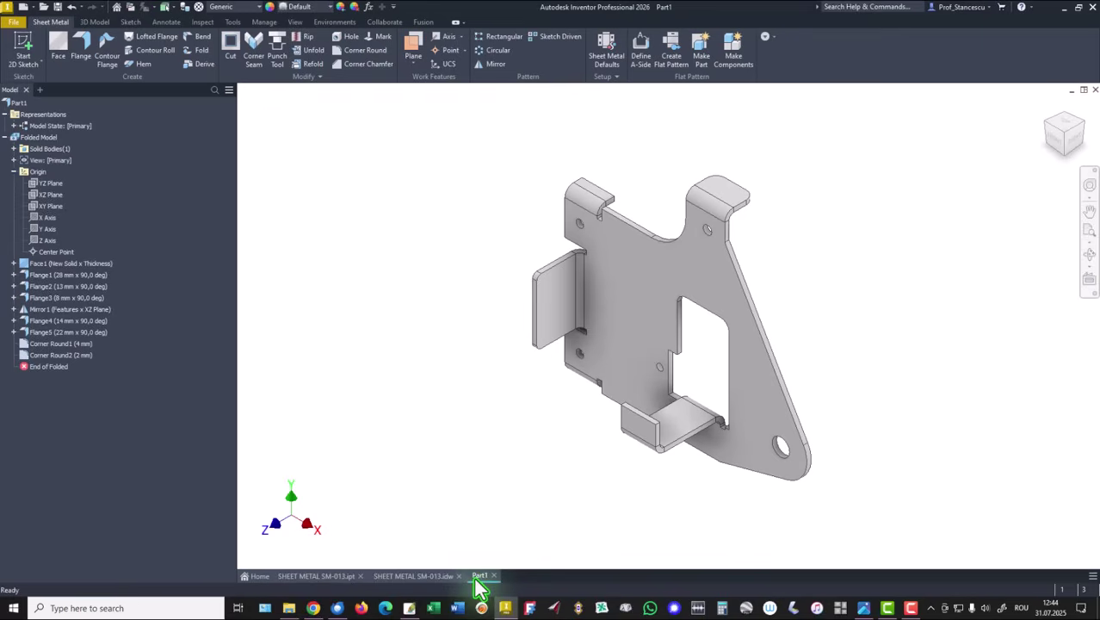
pyautogui.click(560, 302)
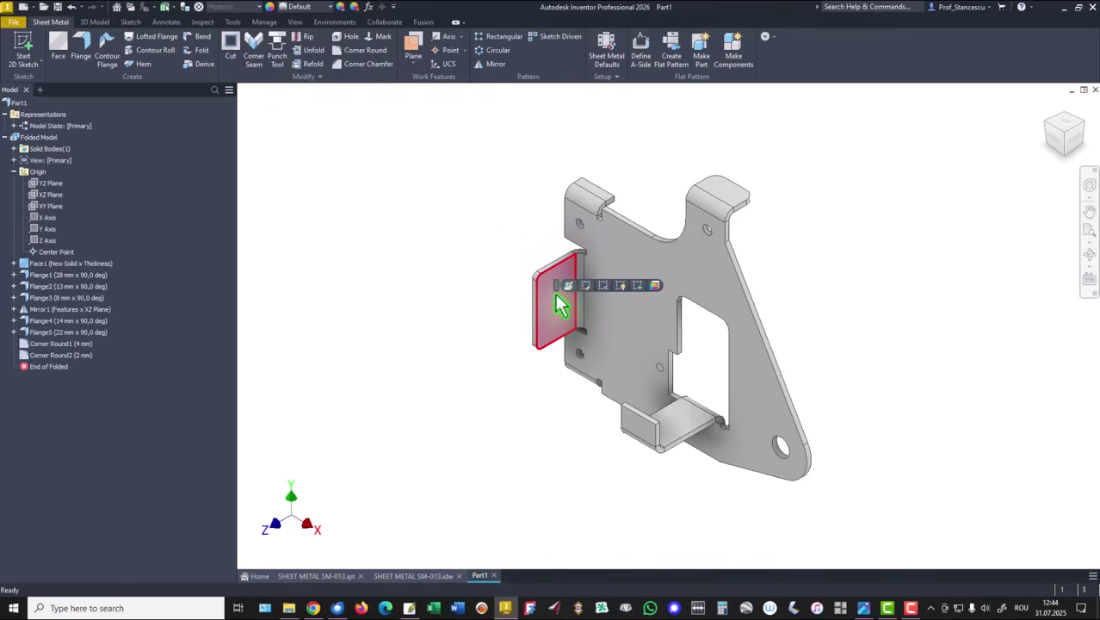
pyautogui.click(640, 286)
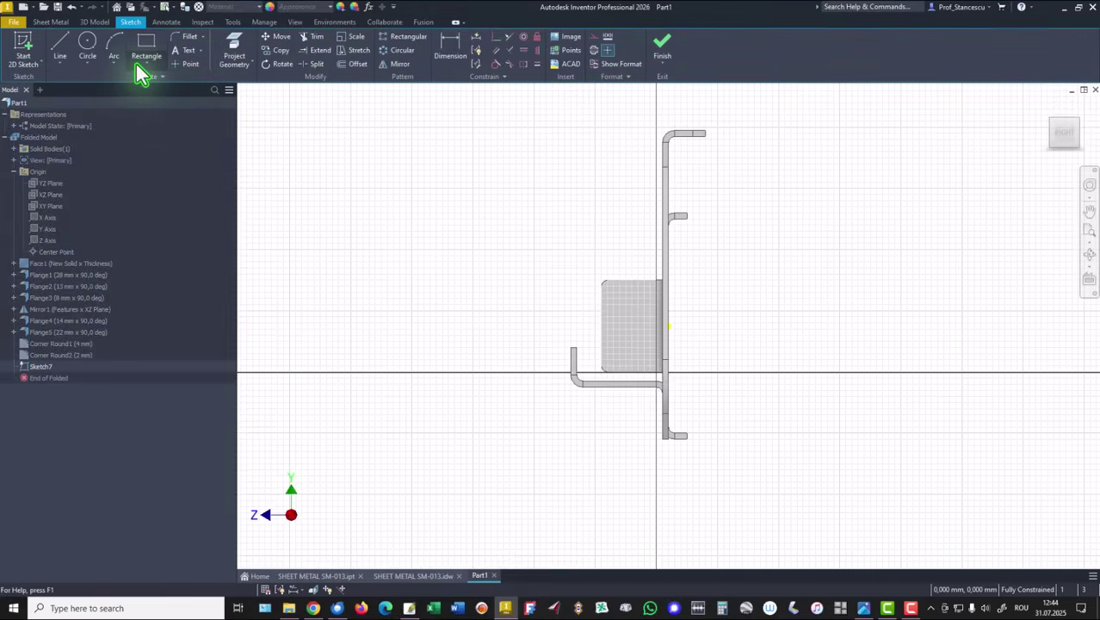
pyautogui.click(180, 63)
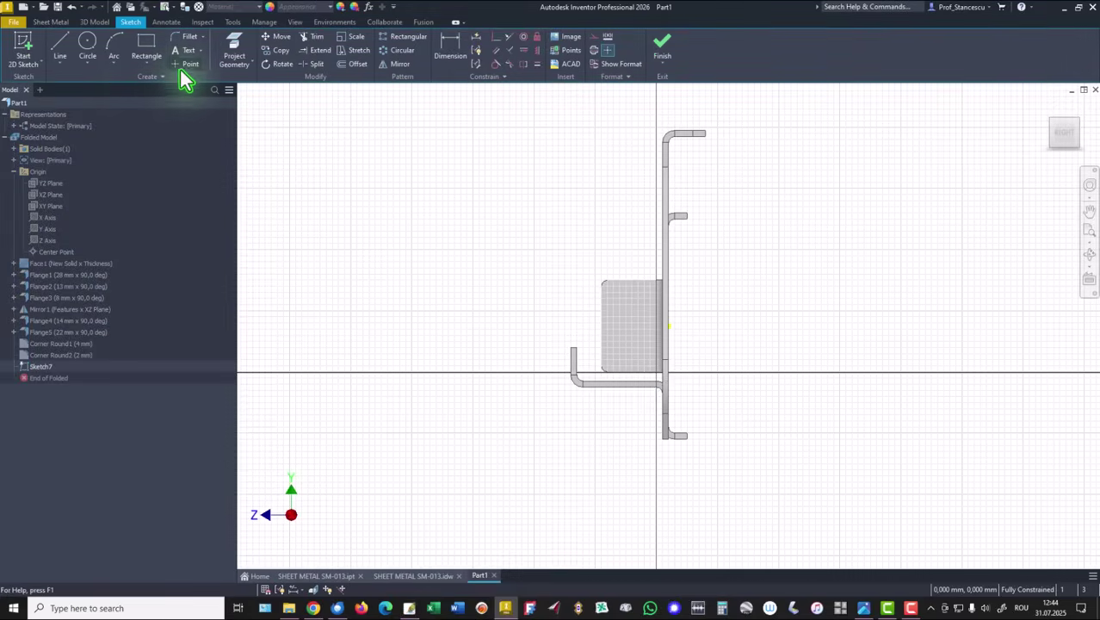
pyautogui.click(614, 324)
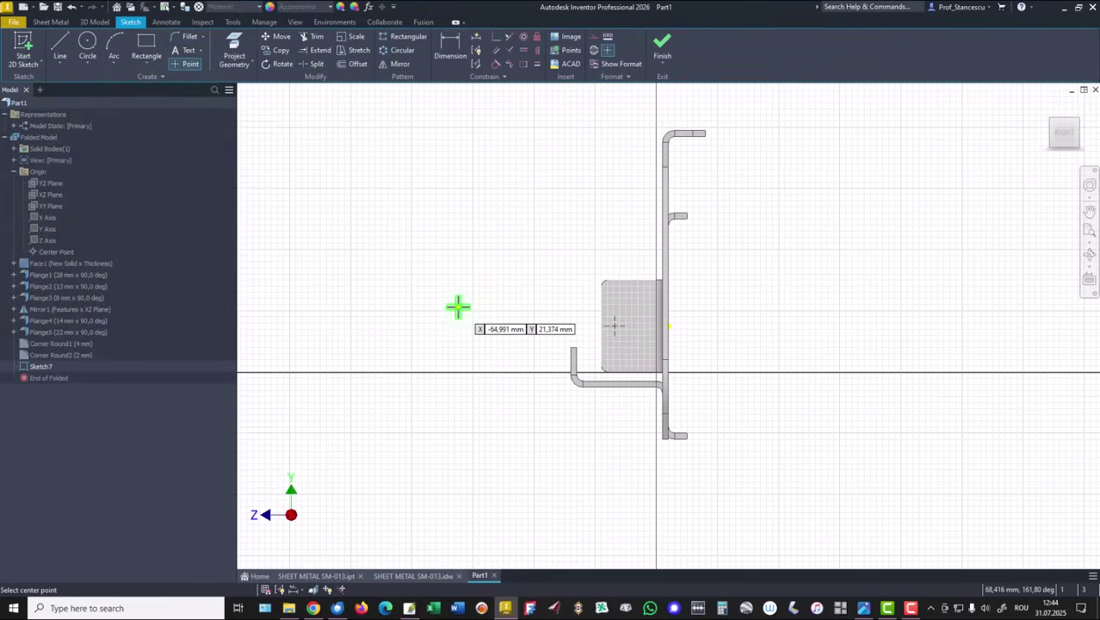
pyautogui.click(449, 50)
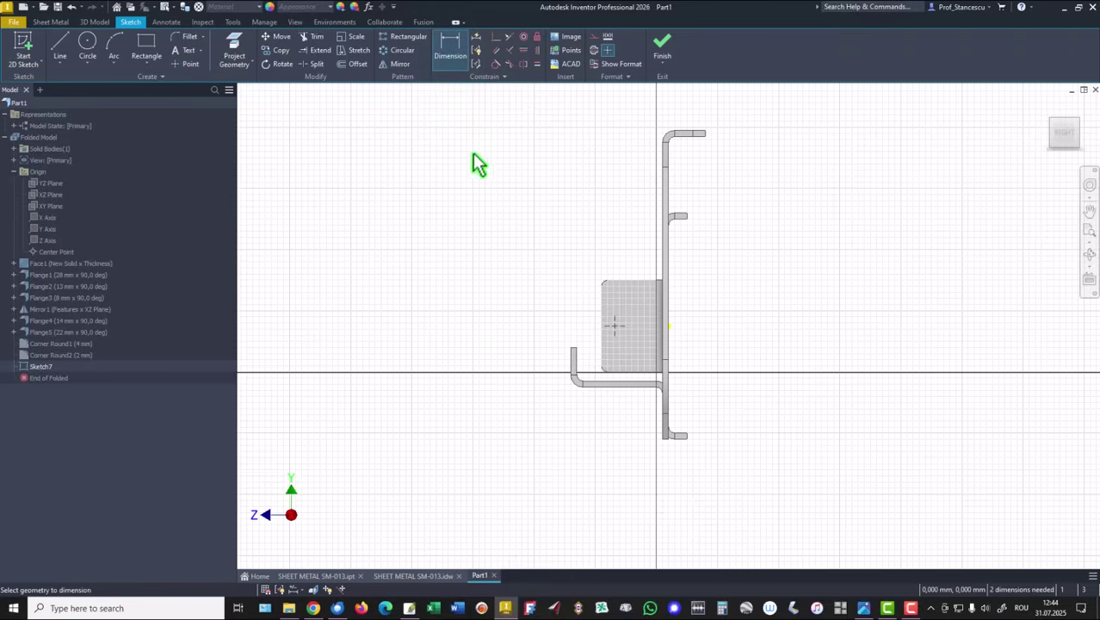
pyautogui.click(614, 324)
pyautogui.click(603, 282)
pyautogui.click(572, 259)
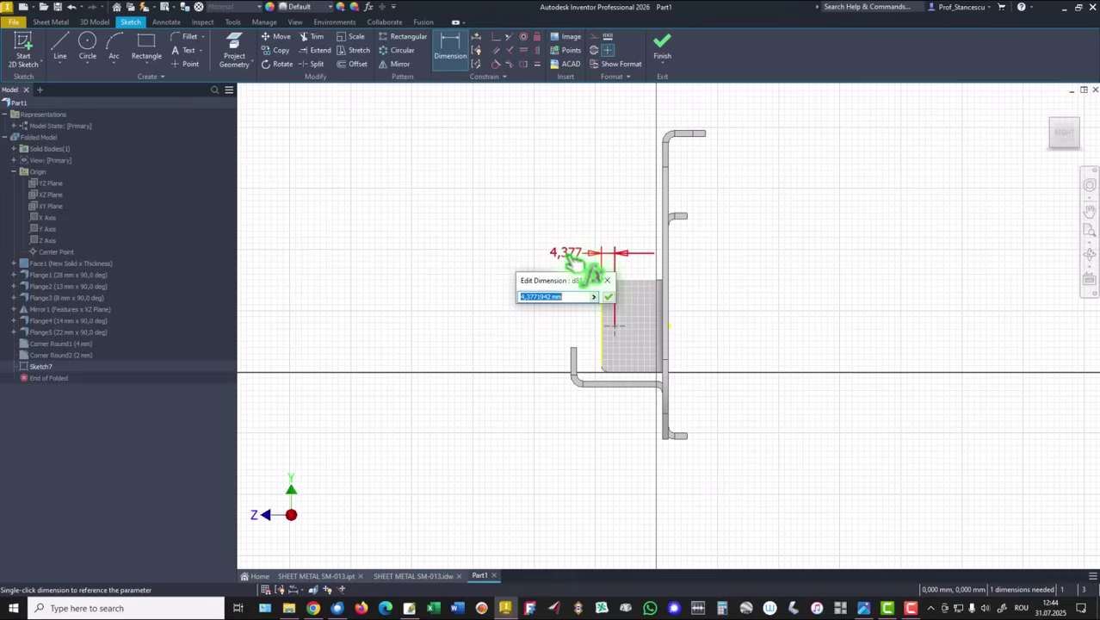
pyautogui.write('6')
pyautogui.press('Return')
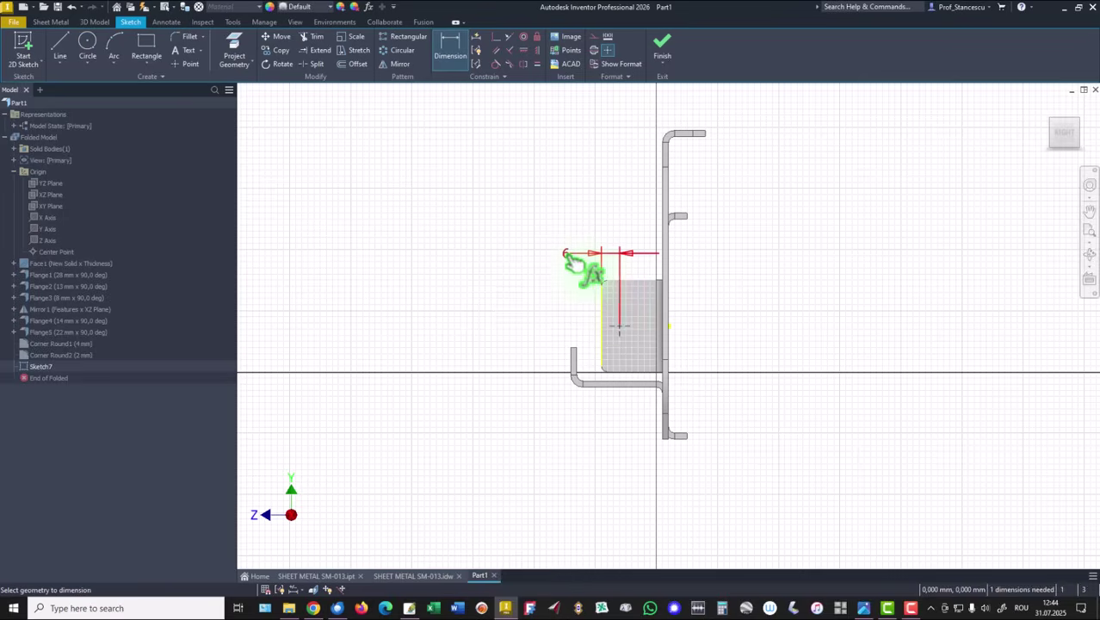
# - Align the point horizontally with the edge midpoint and finish the sketch
pyautogui.click(523, 50)
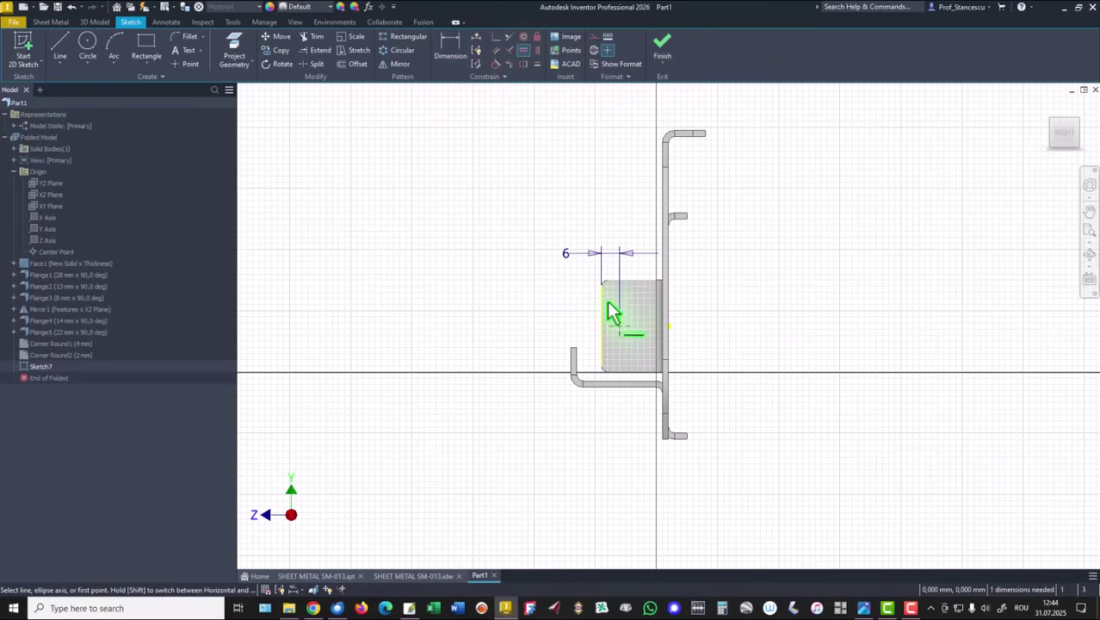
pyautogui.click(616, 327)
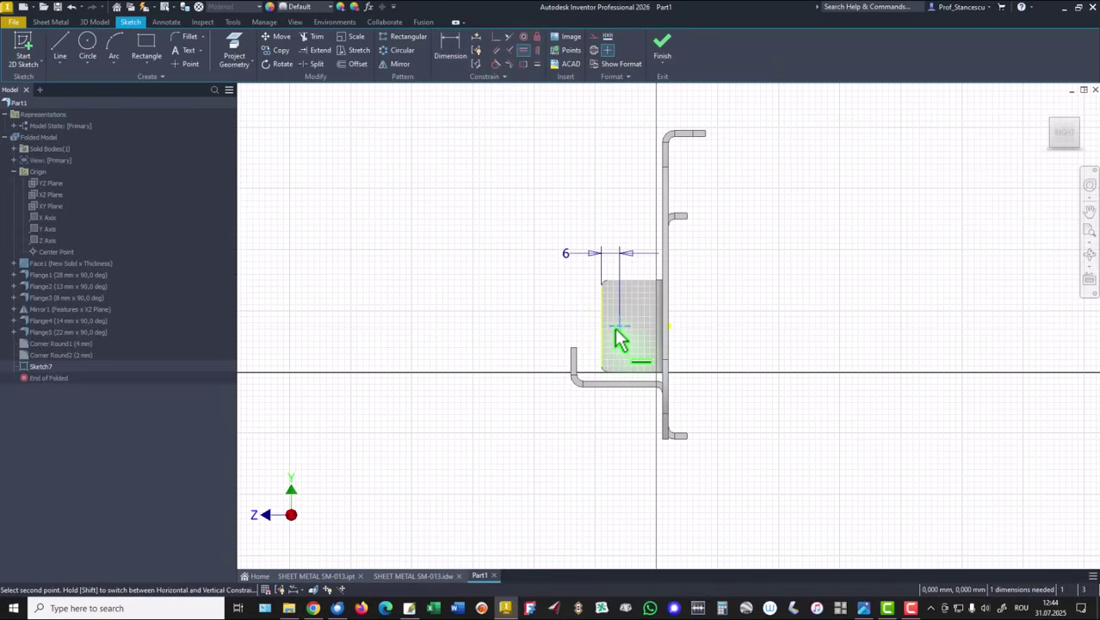
pyautogui.click(604, 327)
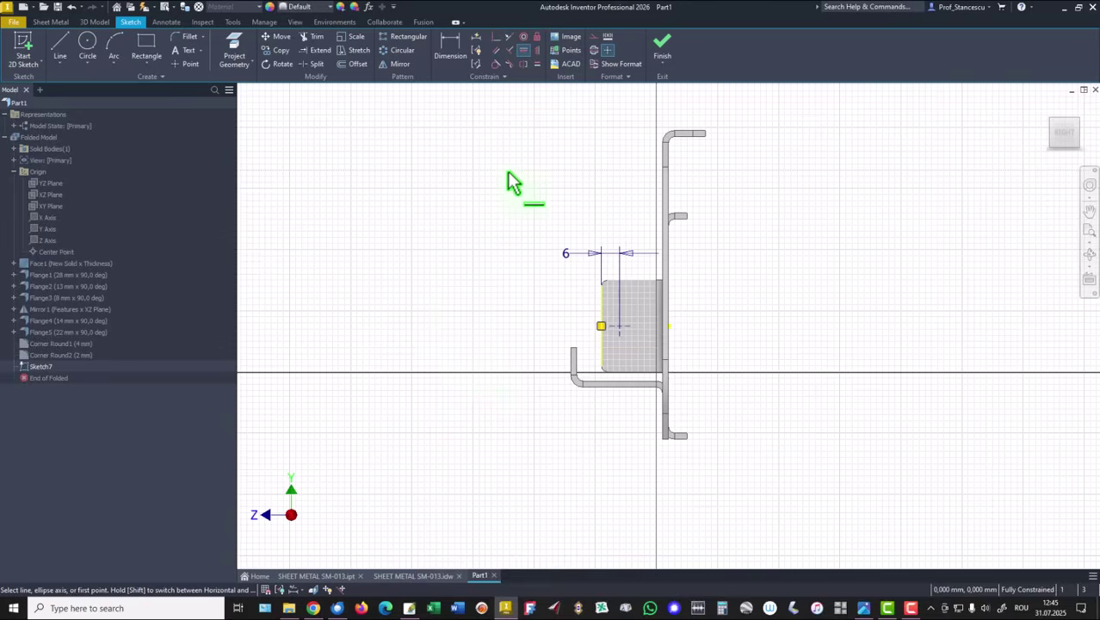
pyautogui.click(668, 53)
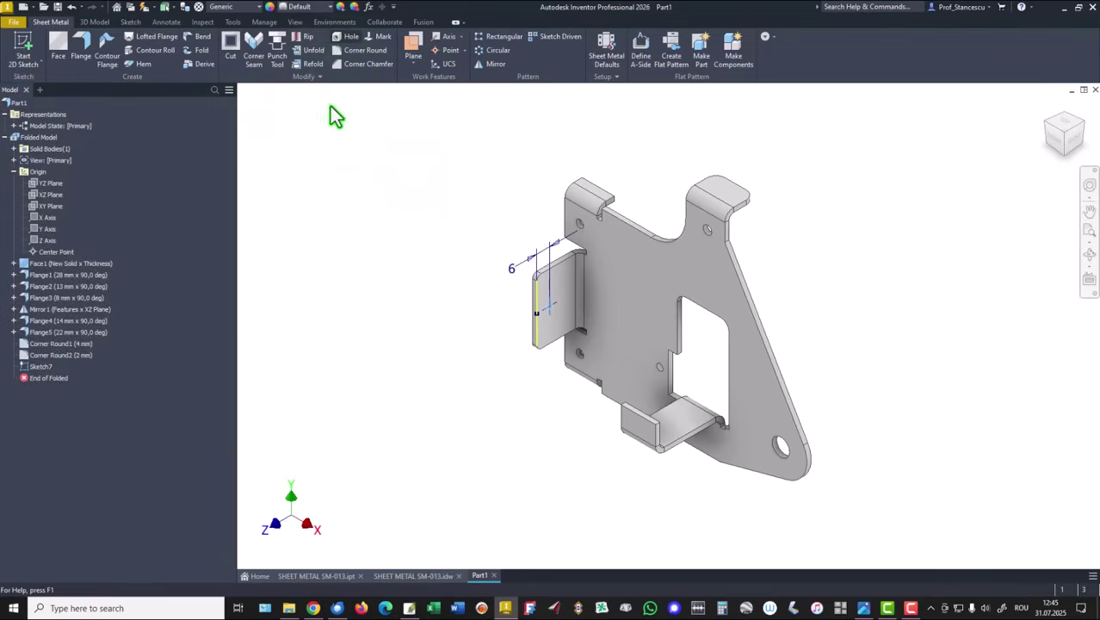
# - Cut Hole1, a Ø4 mm through-all hole, at the sketch point
pyautogui.press('h')
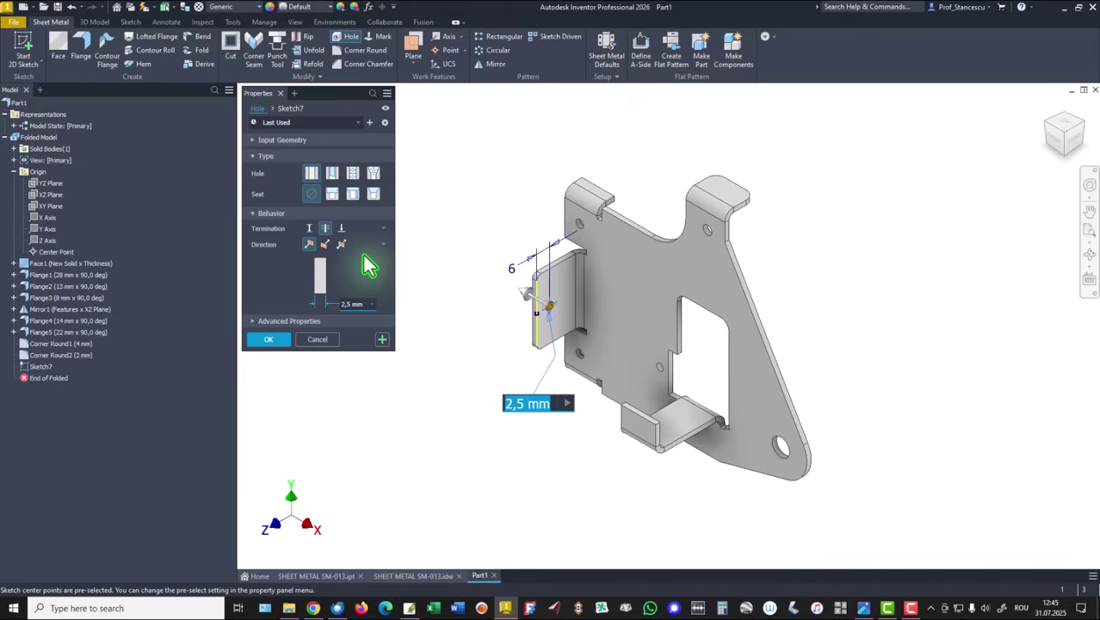
pyautogui.write('4')
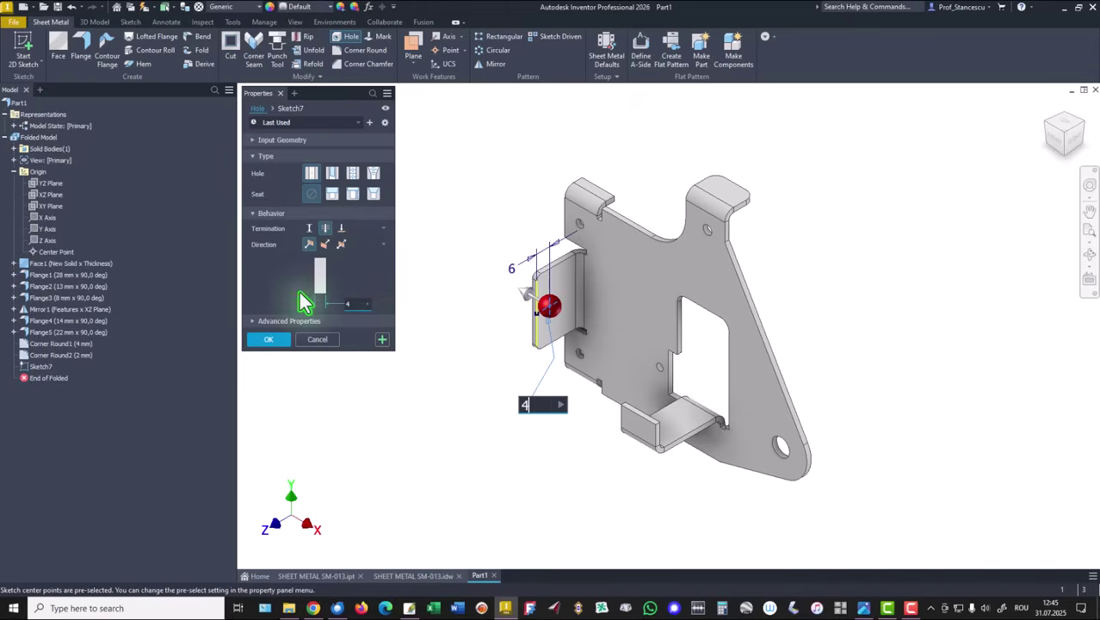
pyautogui.click(268, 339)
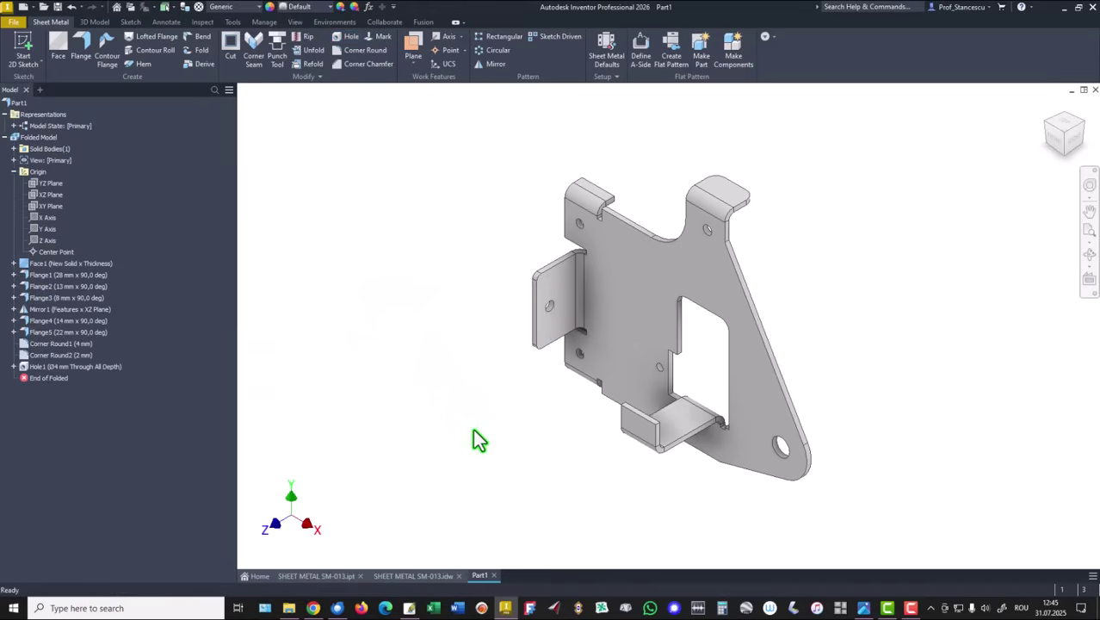
# - Sketch a point on the small bottom flange, 4 mm from the cutout edge
pyautogui.click(637, 430)
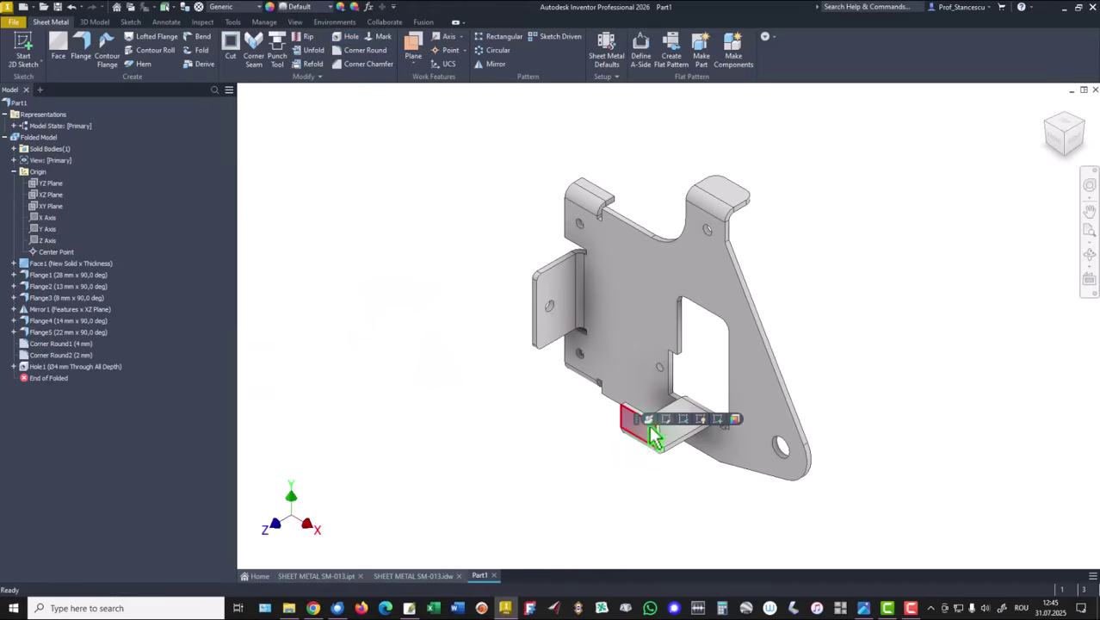
pyautogui.click(716, 420)
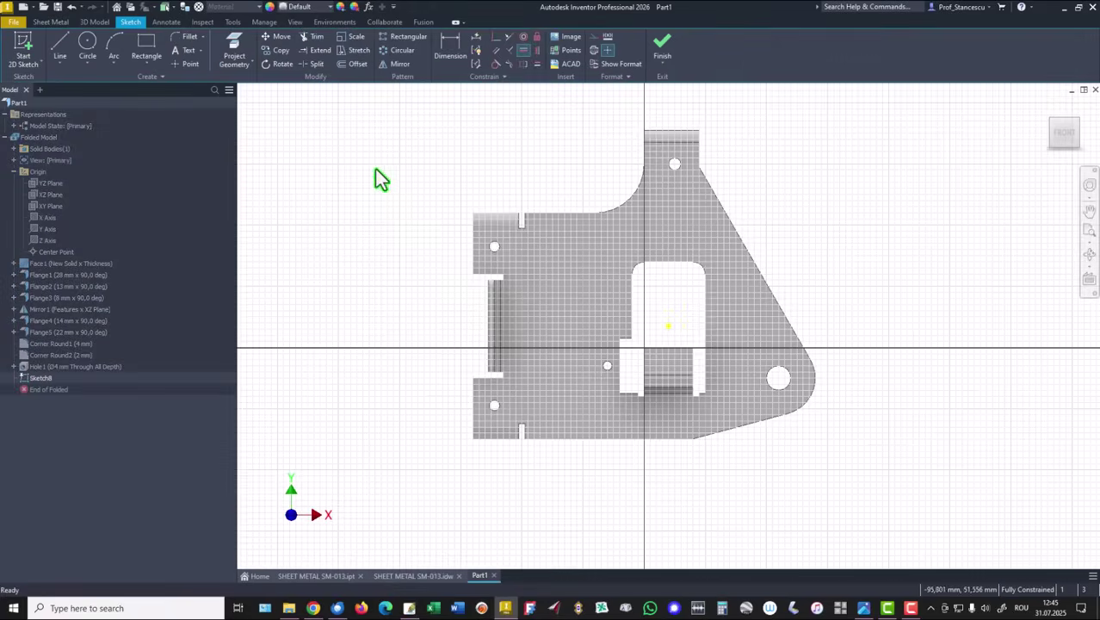
pyautogui.click(187, 64)
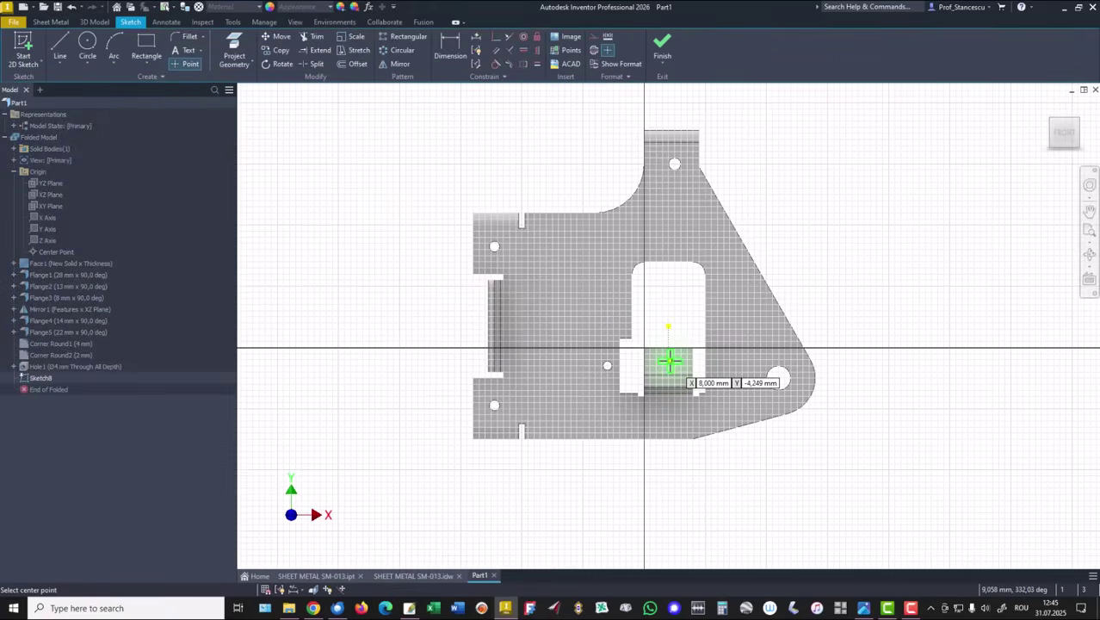
pyautogui.click(671, 362)
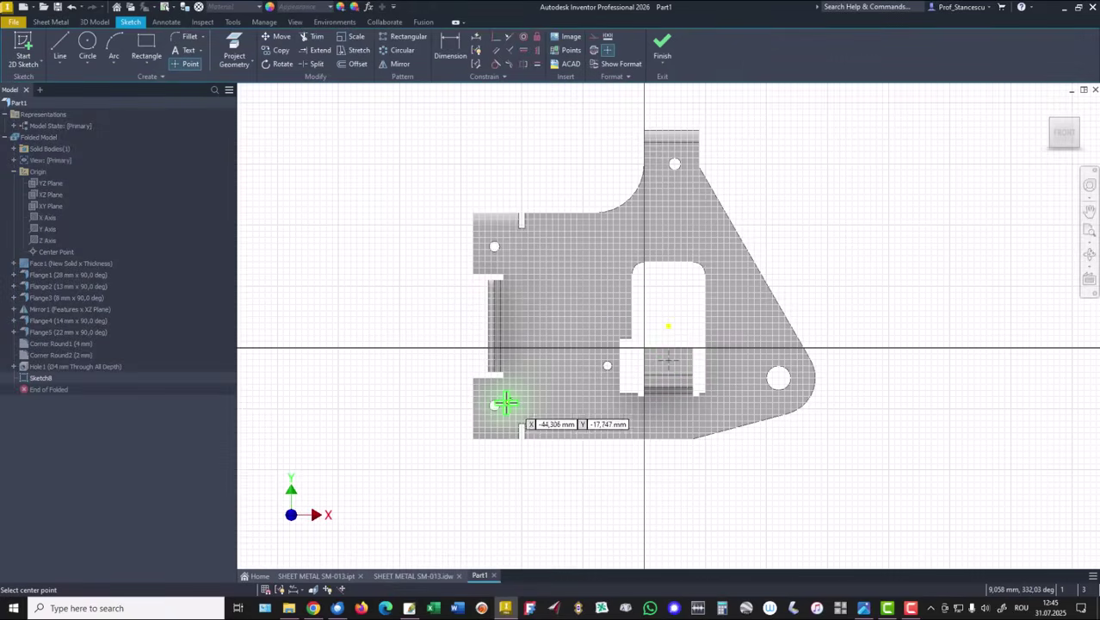
pyautogui.click(460, 50)
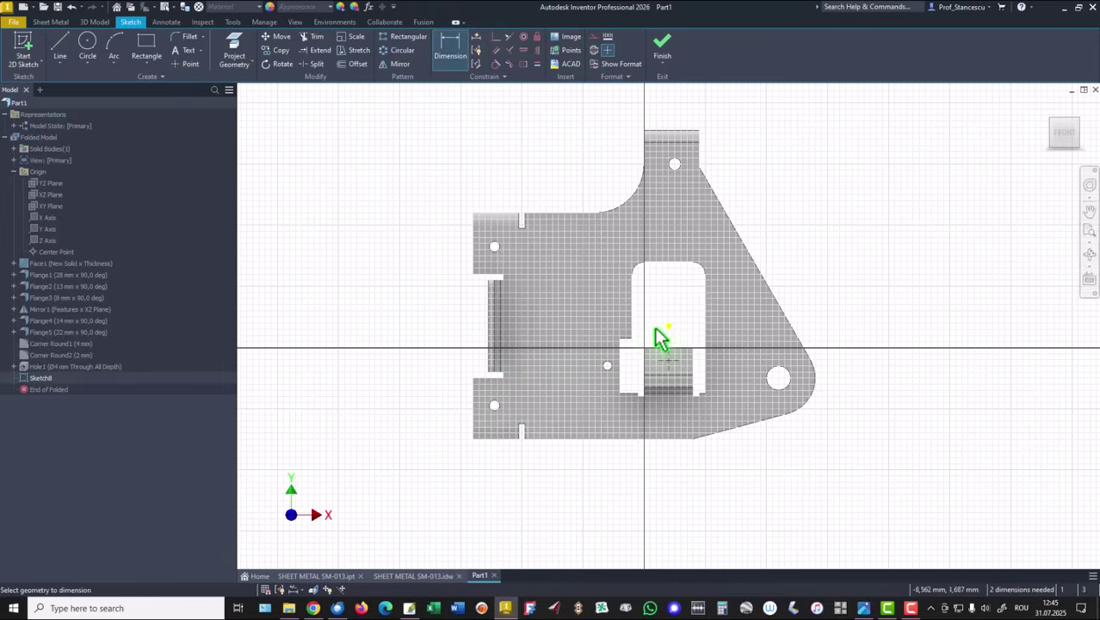
pyautogui.click(677, 352)
pyautogui.click(671, 361)
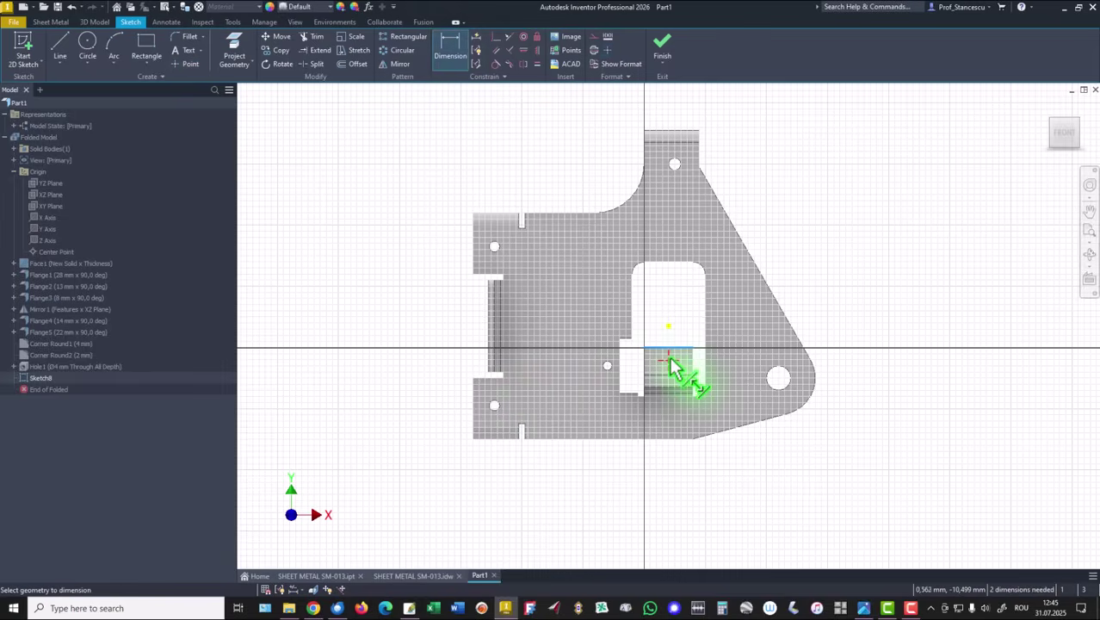
pyautogui.click(843, 287)
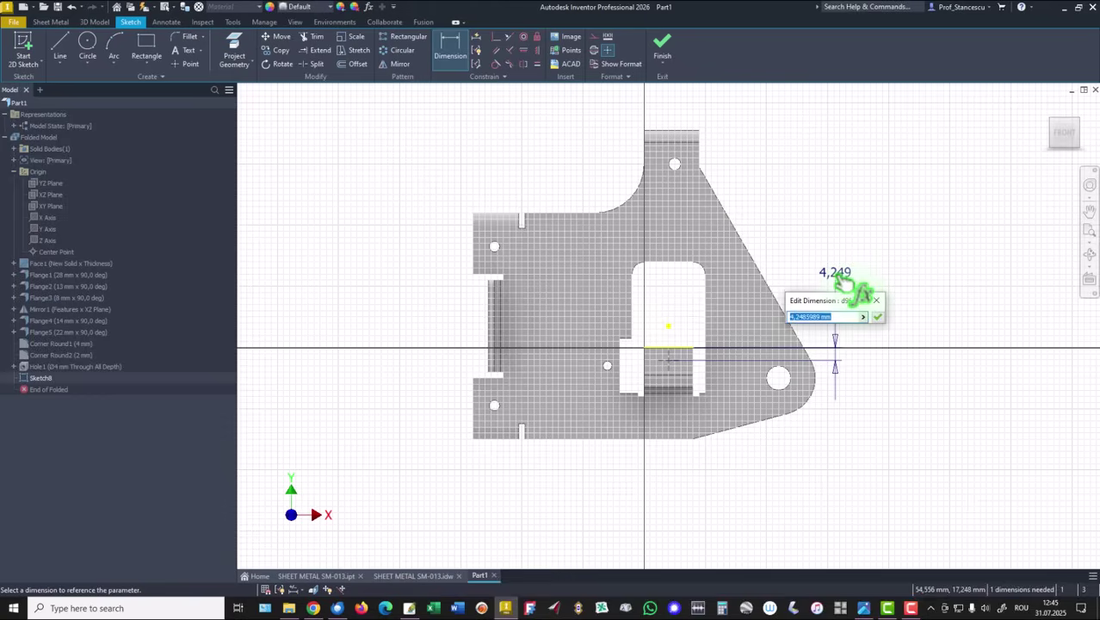
pyautogui.press('Return')
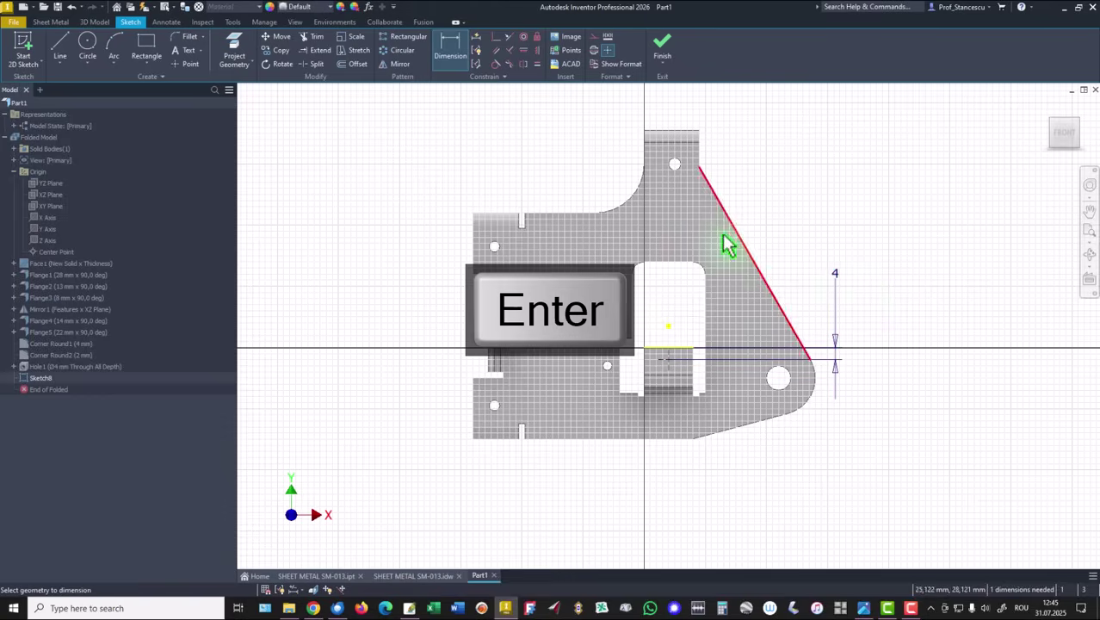
# - Constrain the point vertically to fully define the sketch, then finish it
pyautogui.click(537, 50)
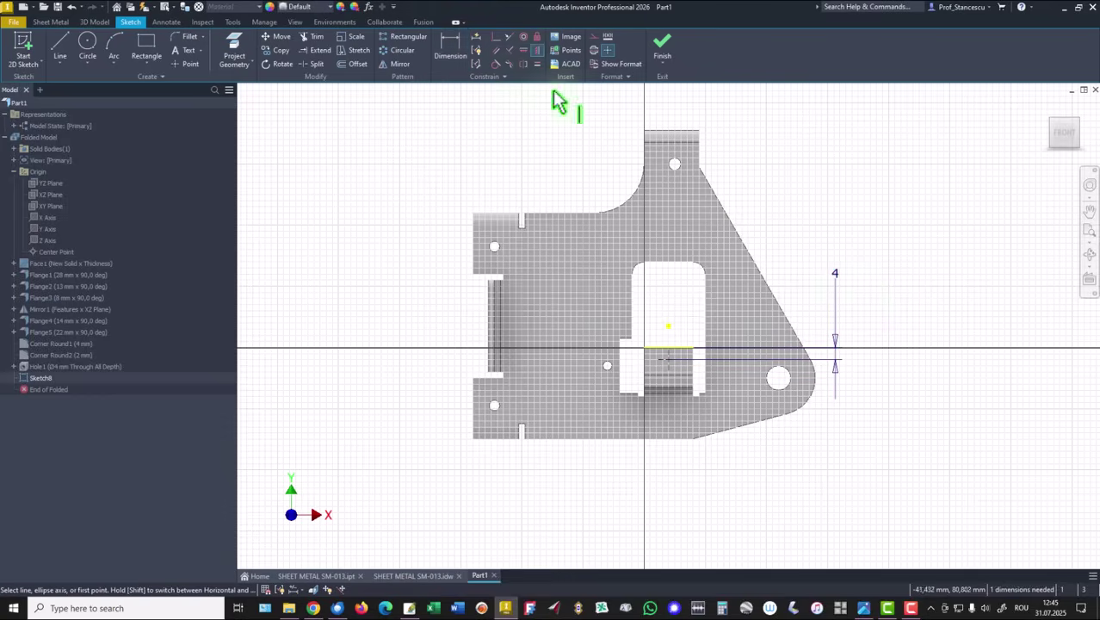
pyautogui.click(670, 348)
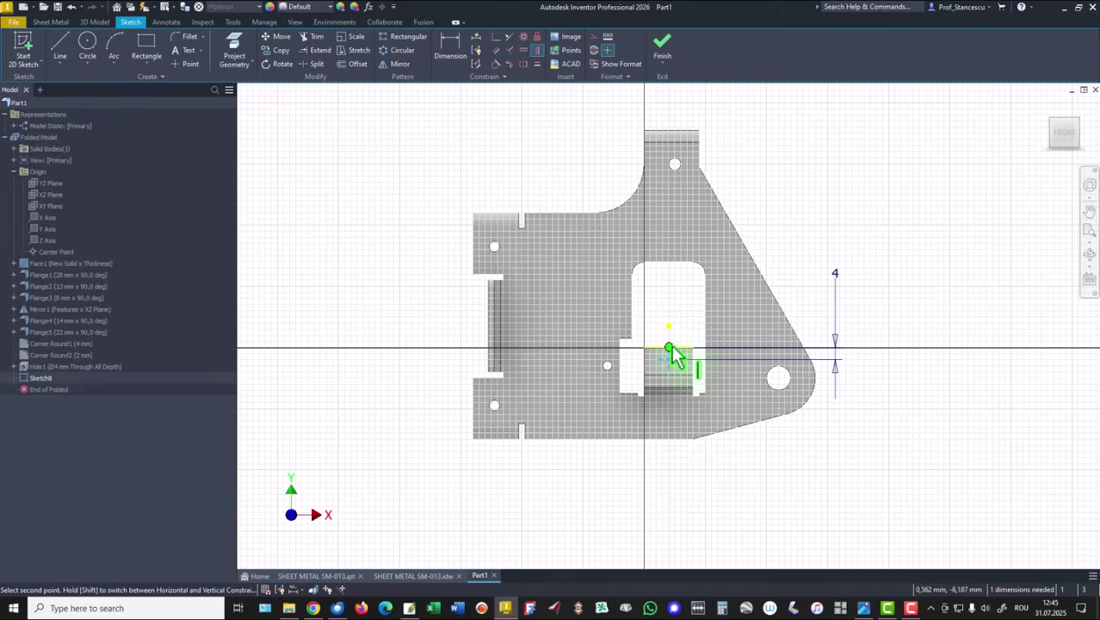
pyautogui.click(670, 346)
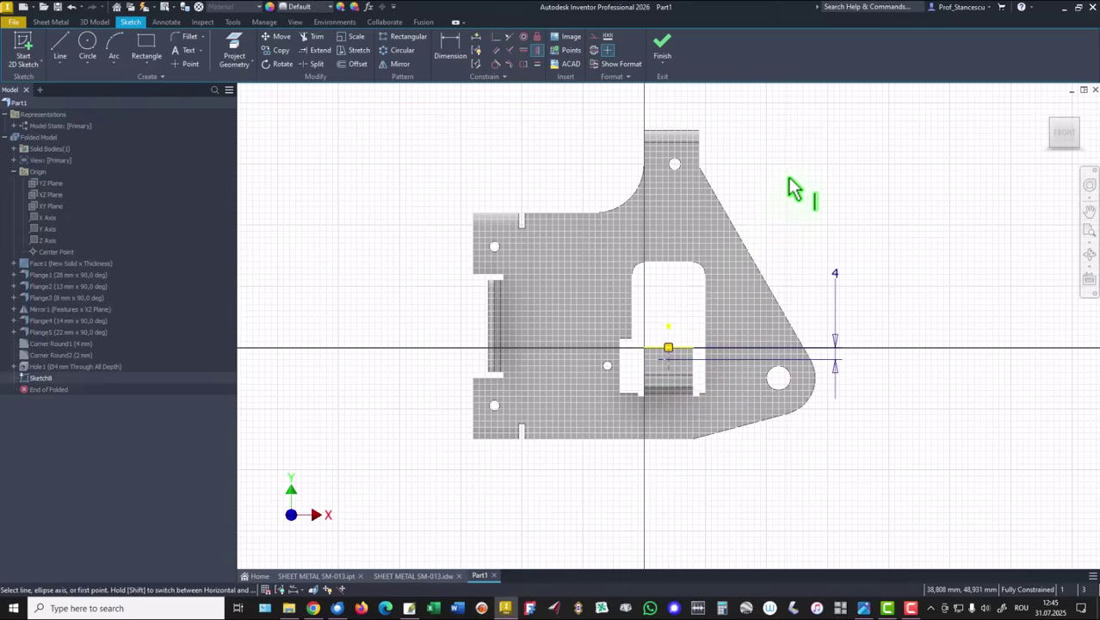
pyautogui.click(665, 57)
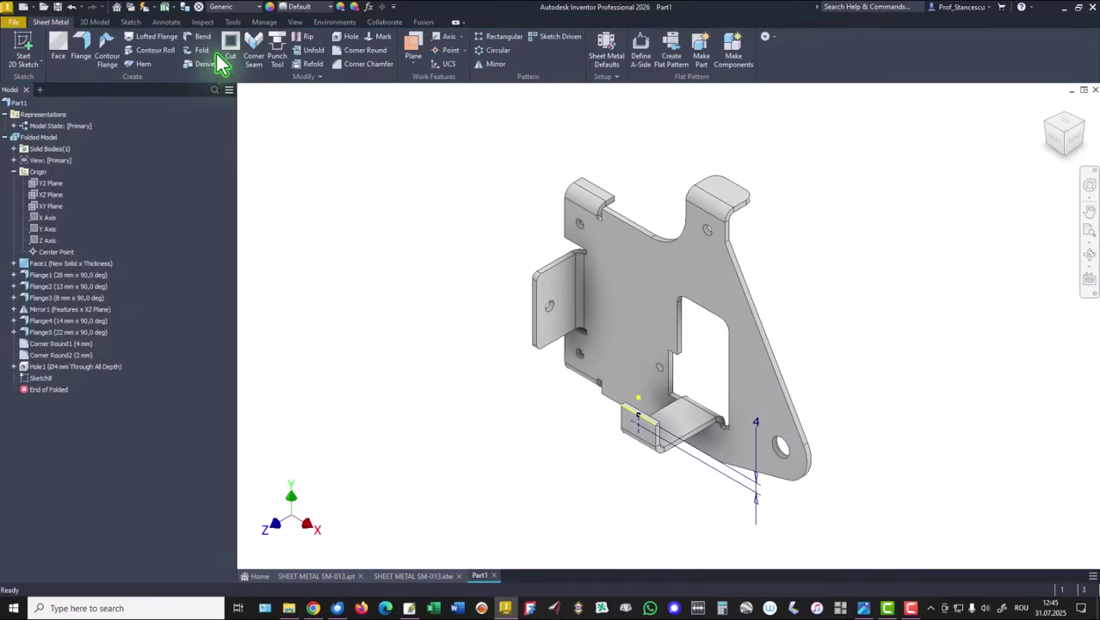
# - Cut Hole2, a Ø2,5 mm through hole, and start a sketch on the upper right tab
pyautogui.click(350, 37)
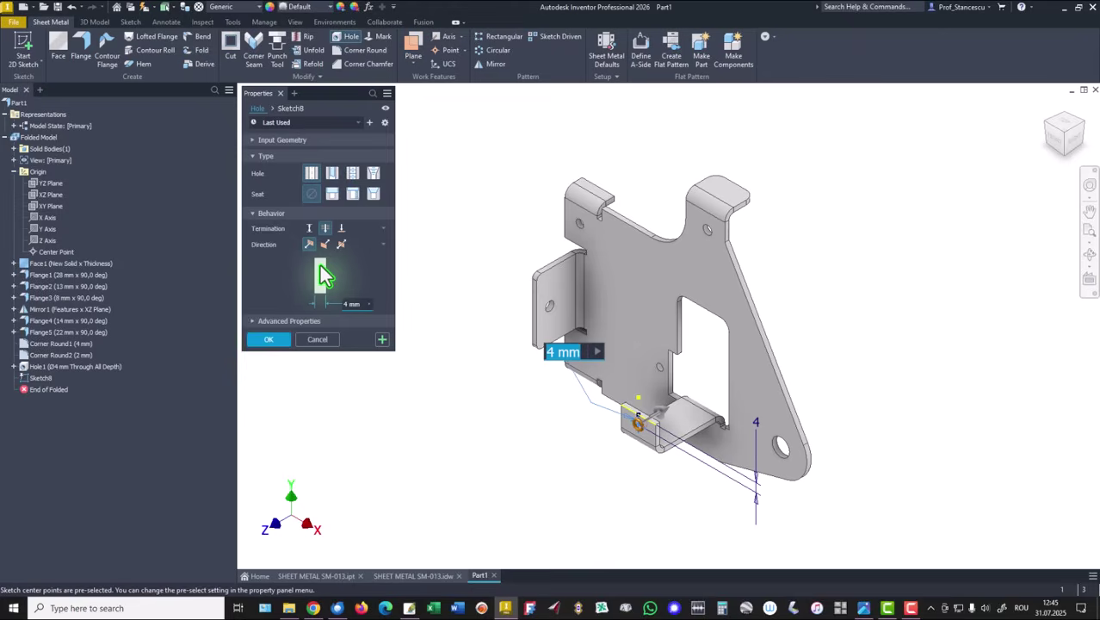
pyautogui.press('BackSpace')
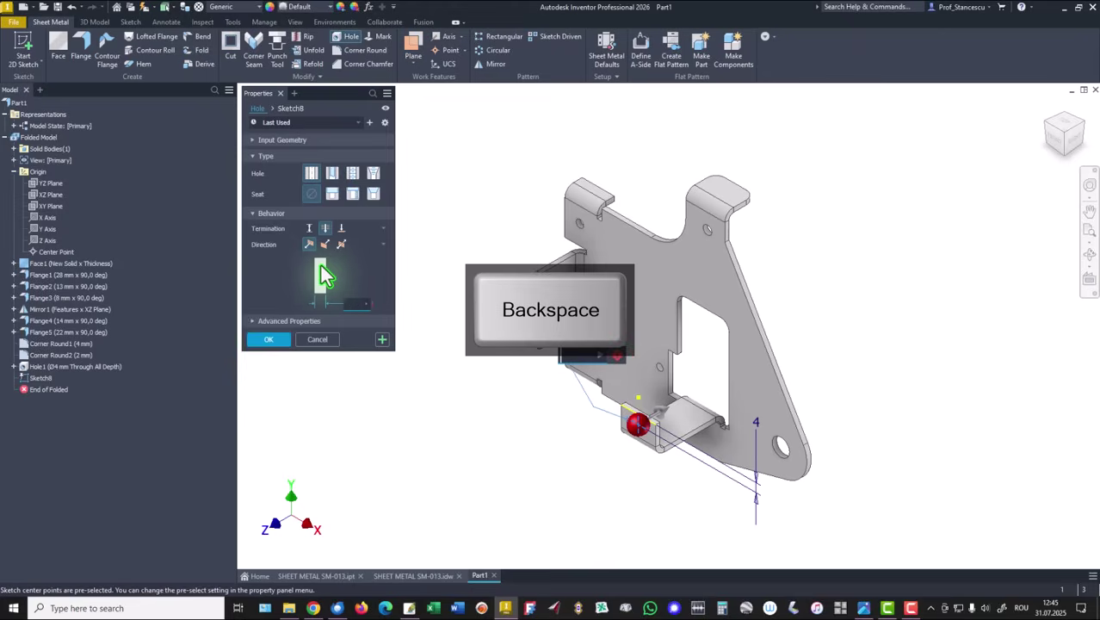
pyautogui.write('2,5')
pyautogui.press('Return')
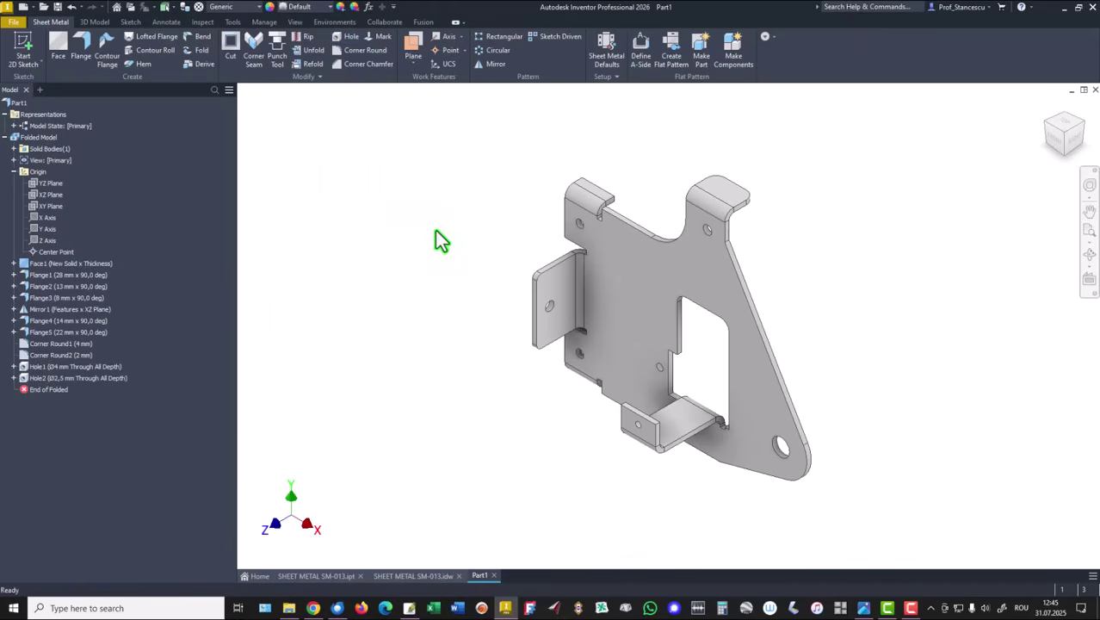
pyautogui.click(723, 198)
pyautogui.click(803, 183)
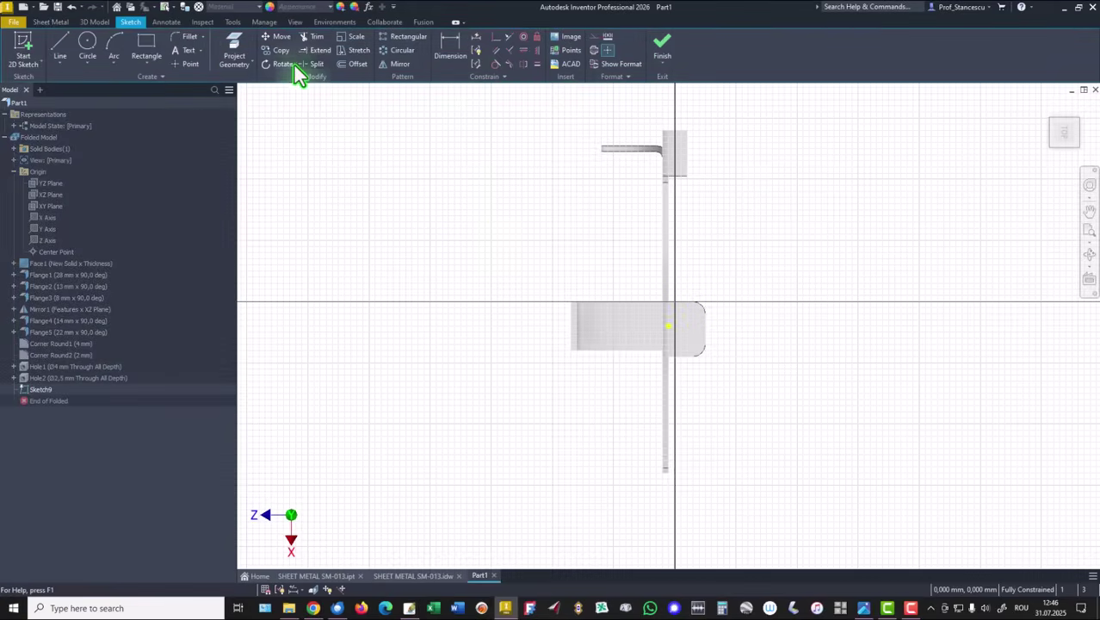
# - Project the tab's vertical edge and dimension a sketch point 6 mm from it
pyautogui.click(225, 53)
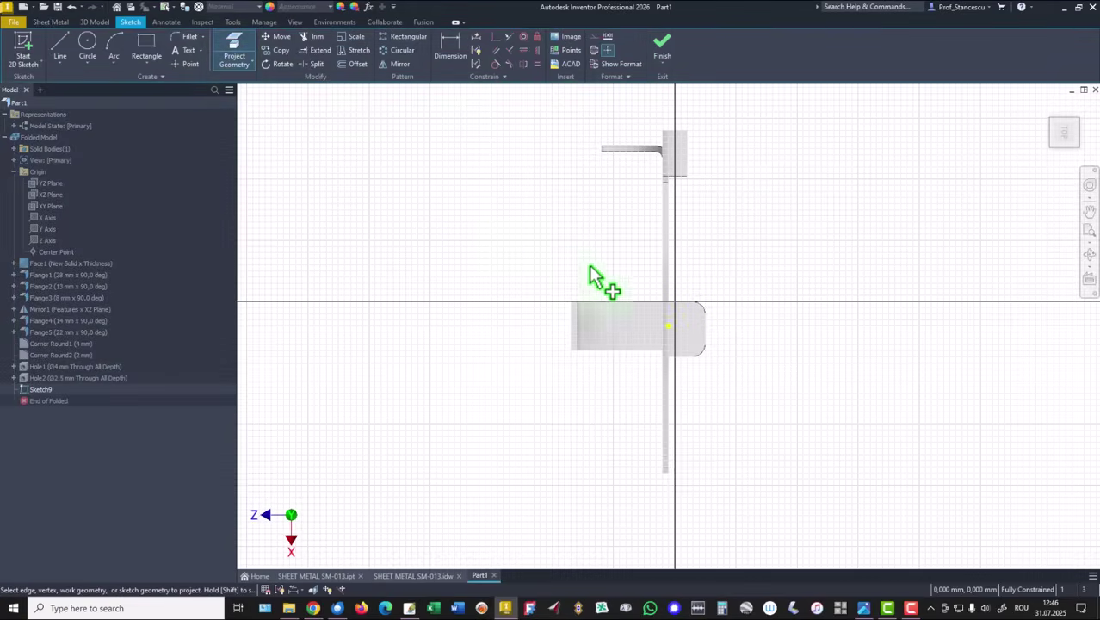
pyautogui.click(670, 288)
pyautogui.click(186, 64)
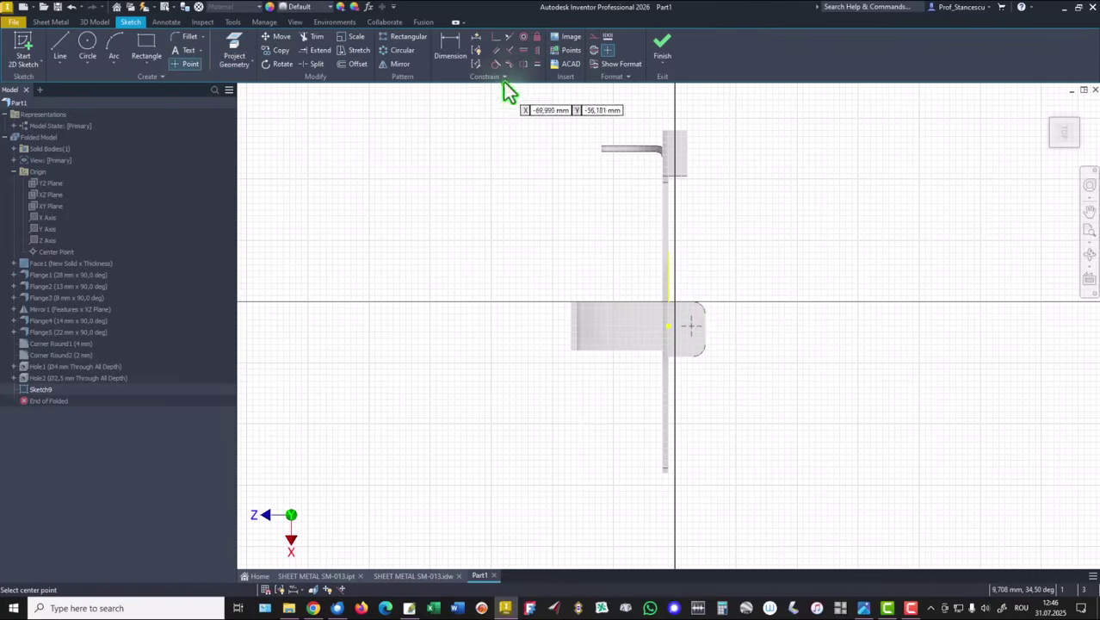
pyautogui.click(451, 47)
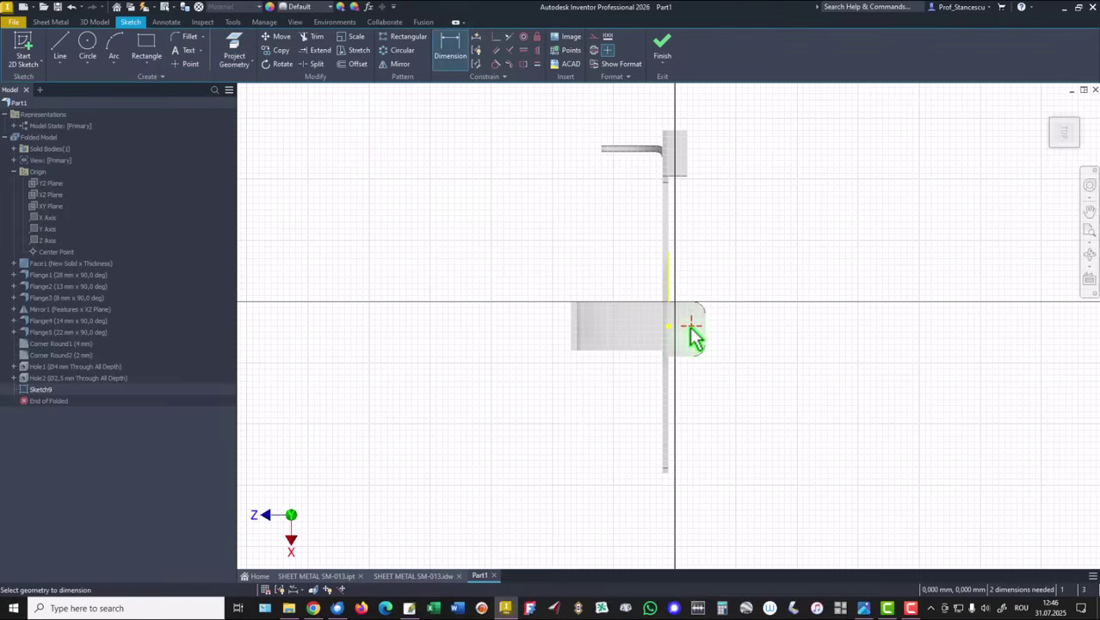
pyautogui.click(669, 277)
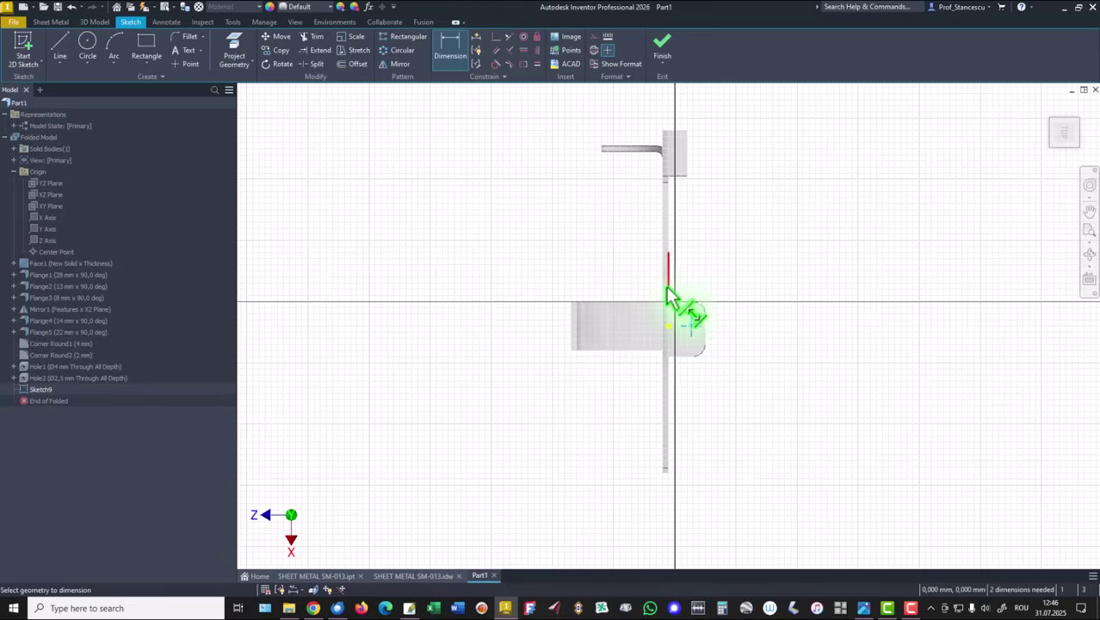
pyautogui.click(676, 308)
pyautogui.click(729, 284)
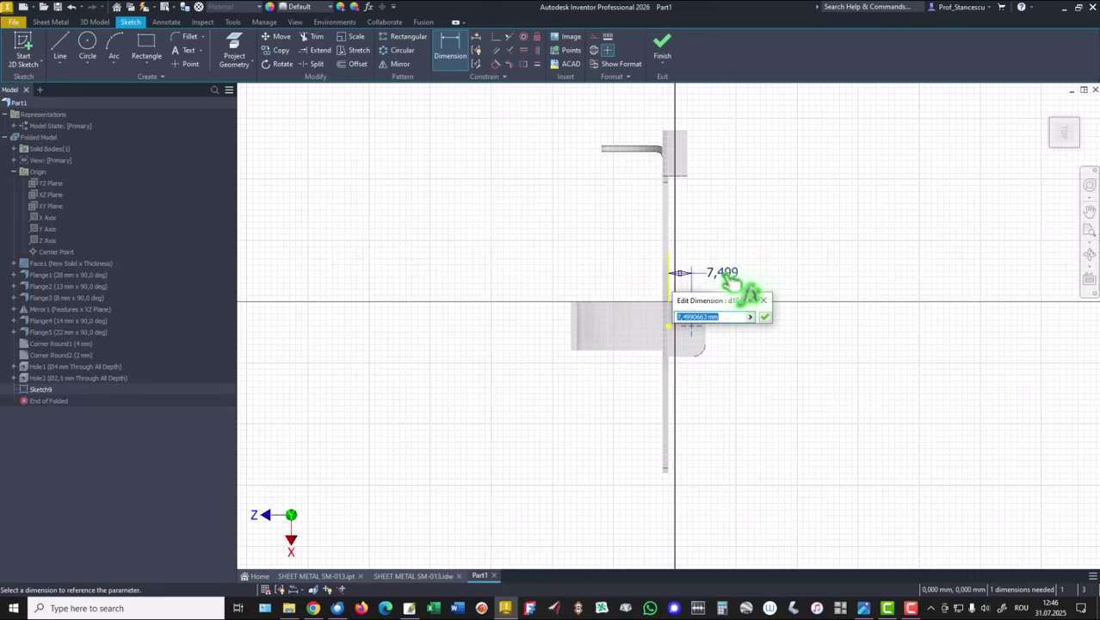
pyautogui.write('6')
pyautogui.press('Return')
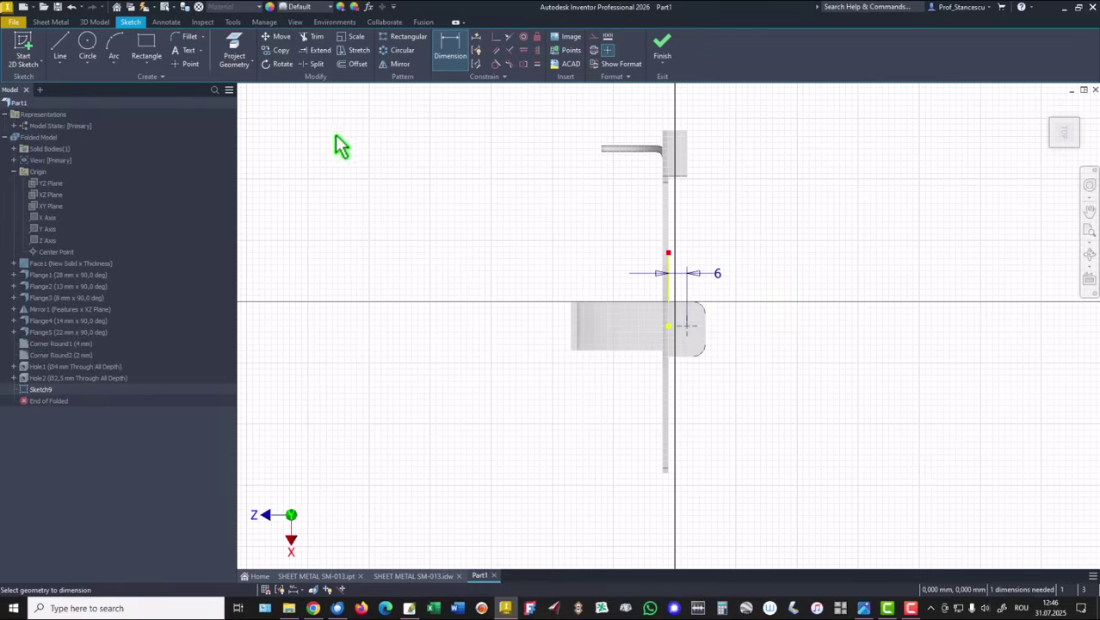
# - Discard an over-constraining alignment and a stray line, then finish Sketch9
pyautogui.click(523, 50)
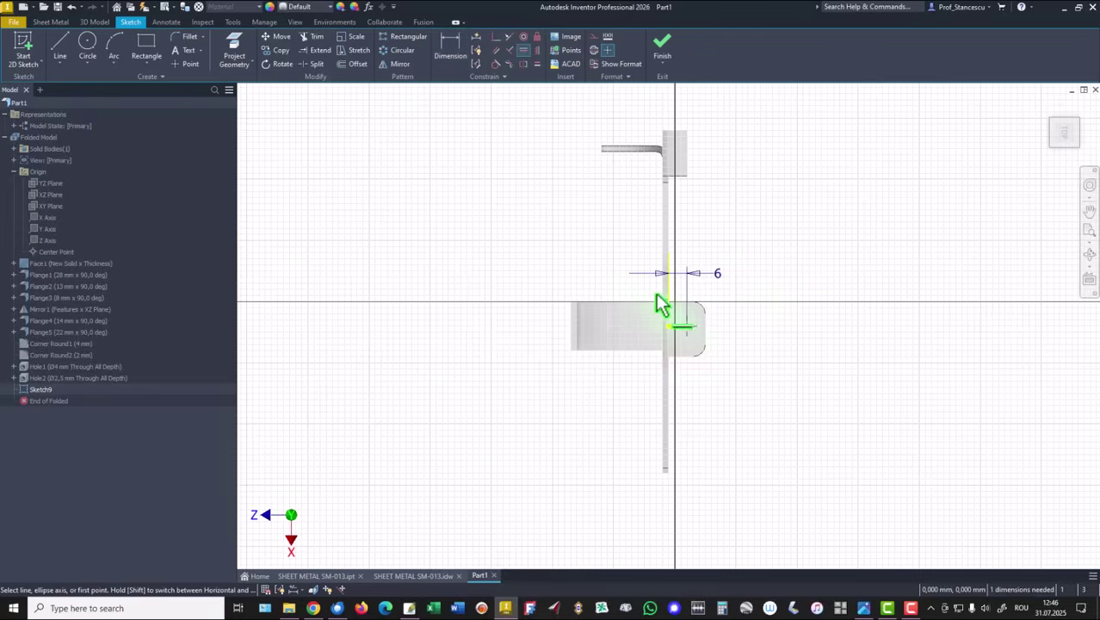
pyautogui.click(693, 334)
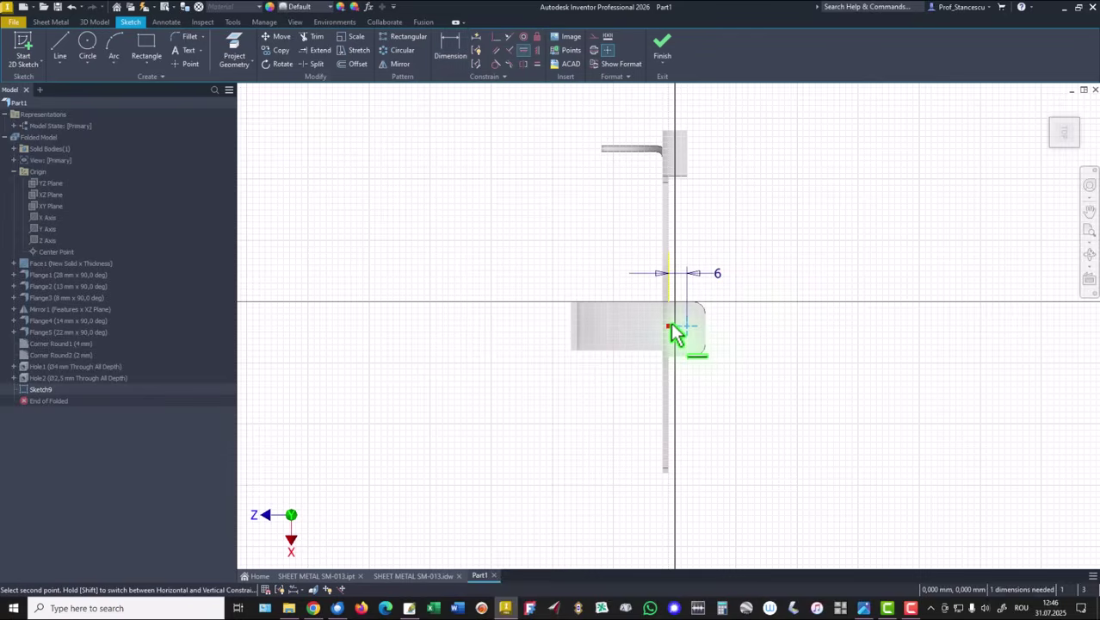
pyautogui.click(672, 325)
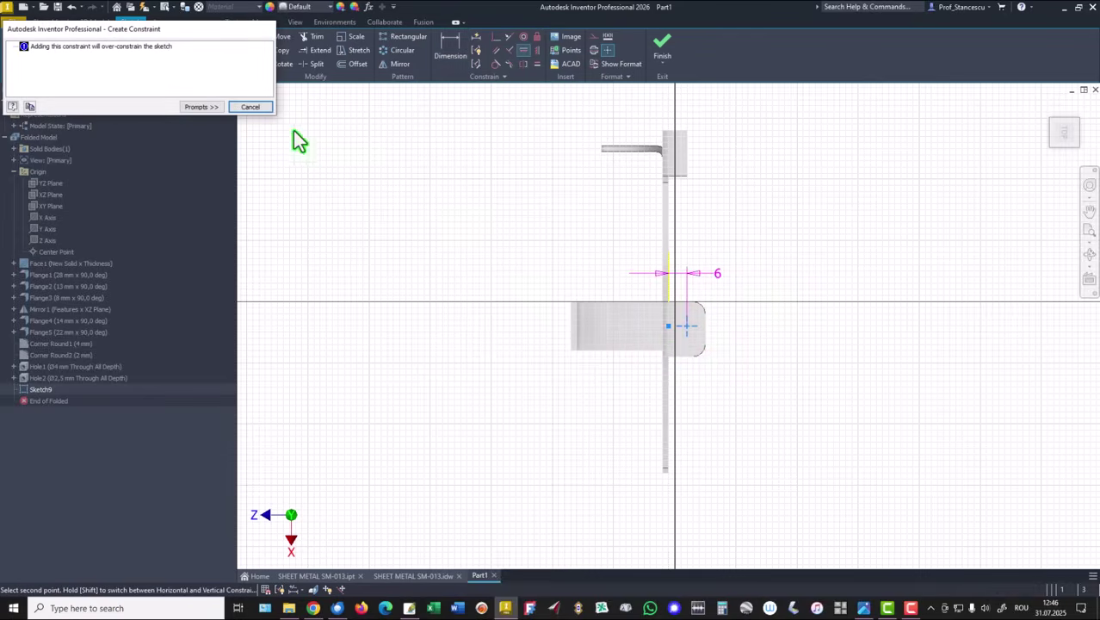
pyautogui.click(250, 107)
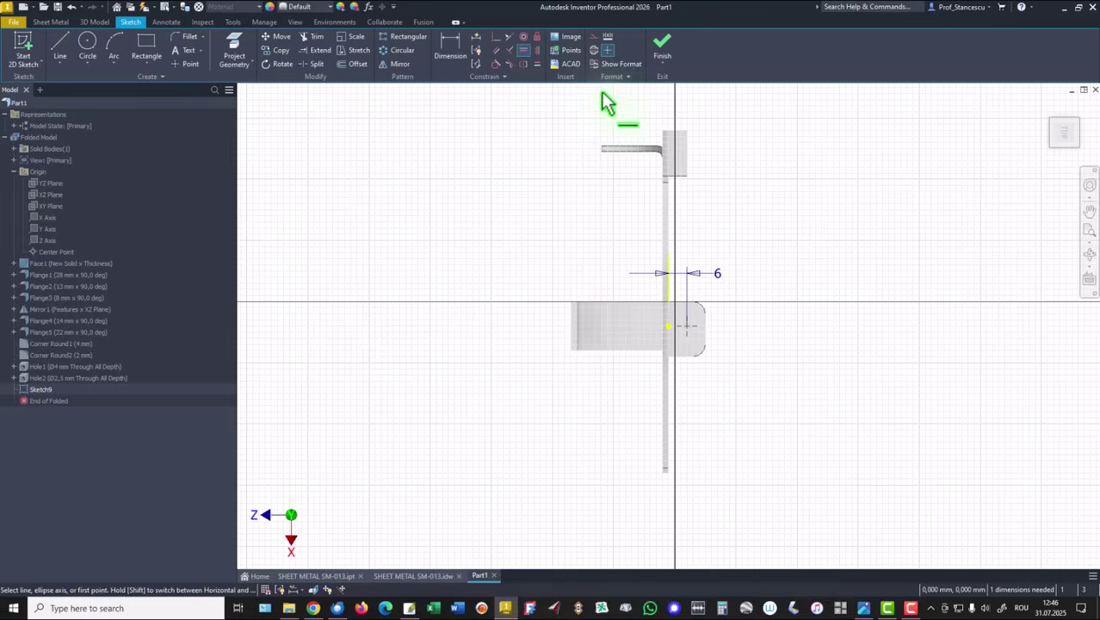
pyautogui.click(537, 52)
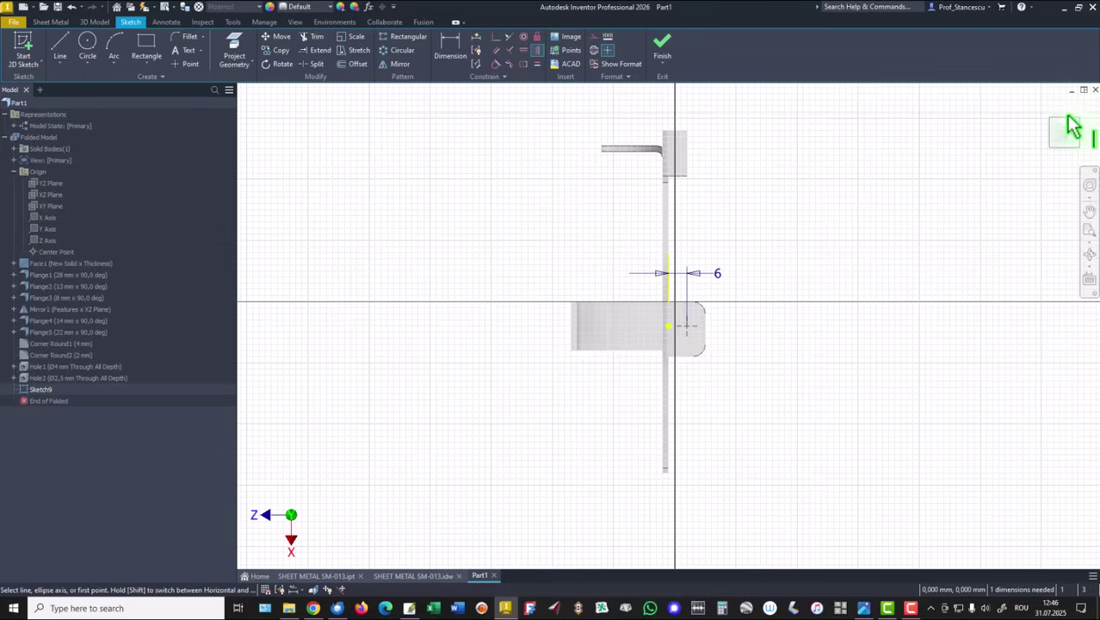
pyautogui.click(686, 327)
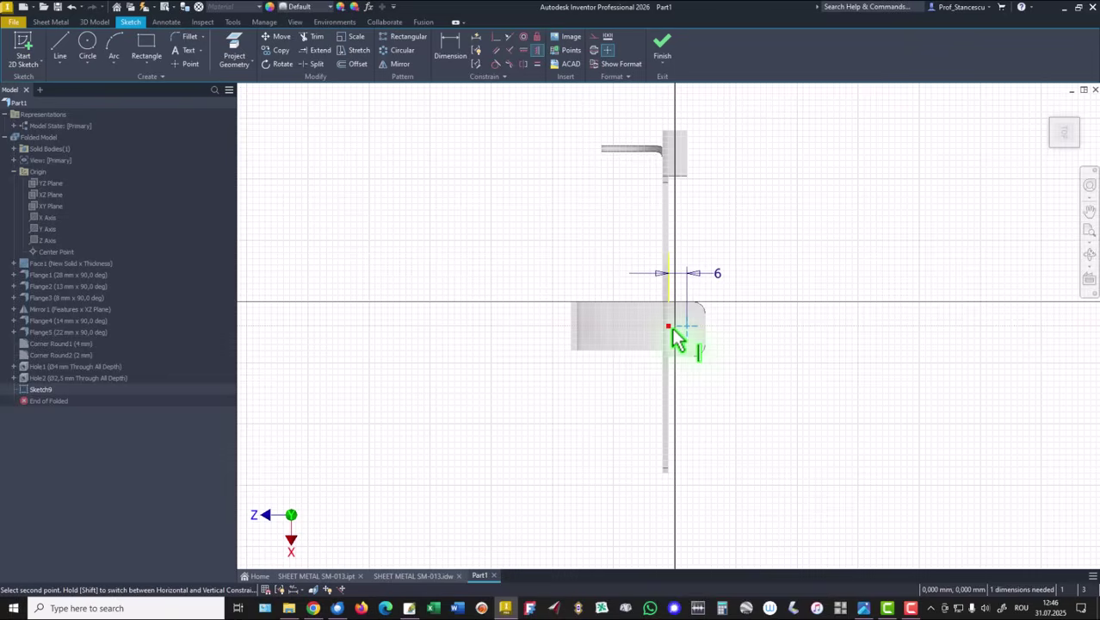
pyautogui.press('Escape')
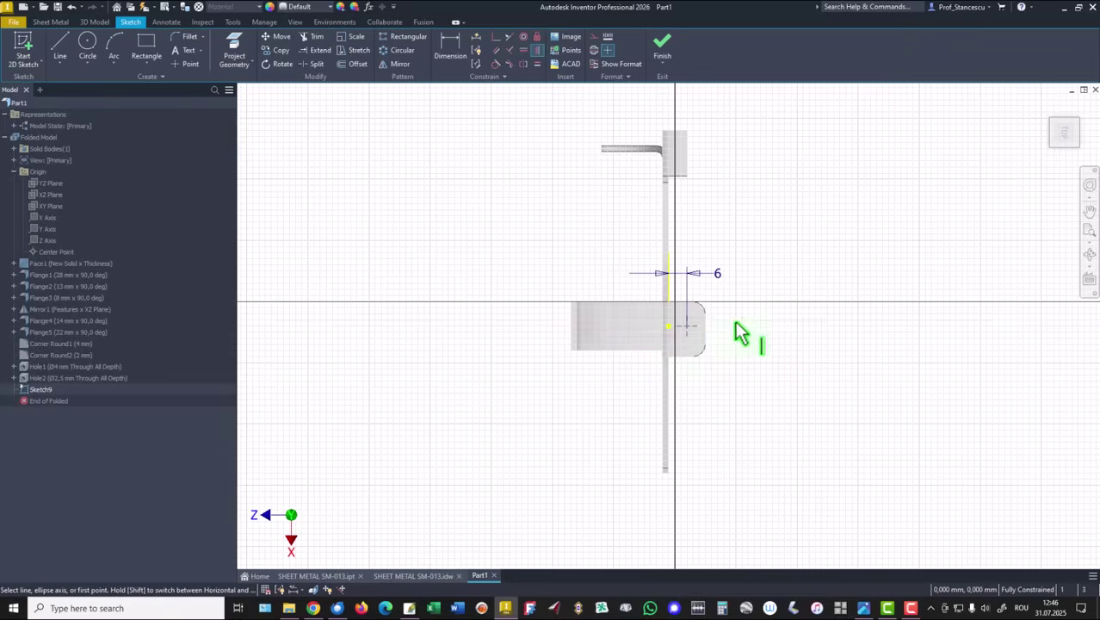
pyautogui.click(662, 48)
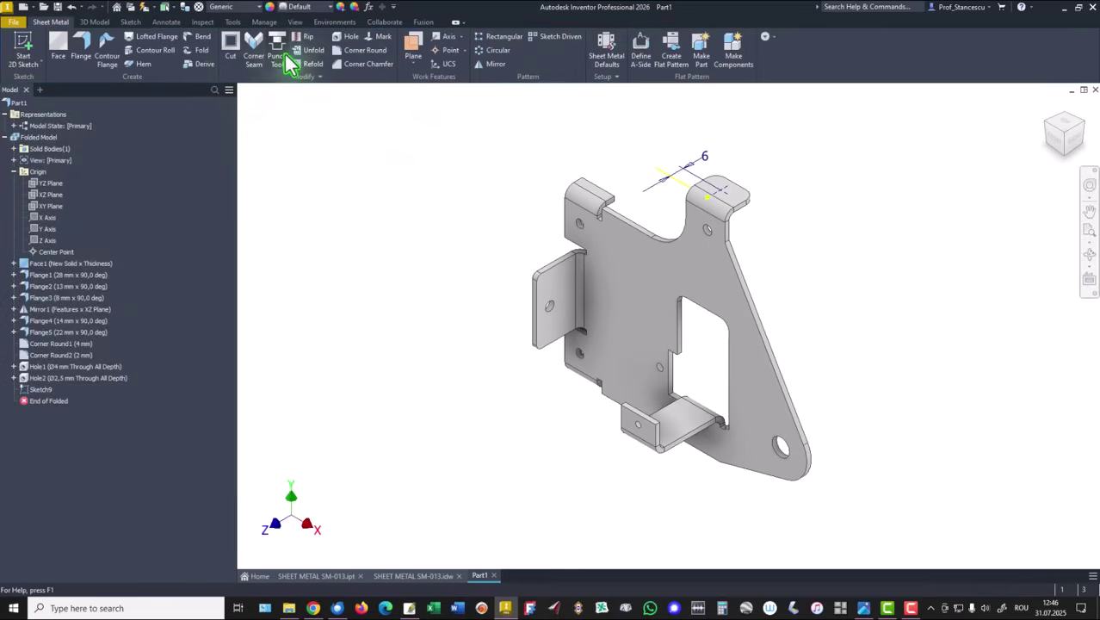
# - Cut Hole3, a Ø2,5 mm through hole, and collapse Origin, Folded Model and Representations
pyautogui.click(347, 38)
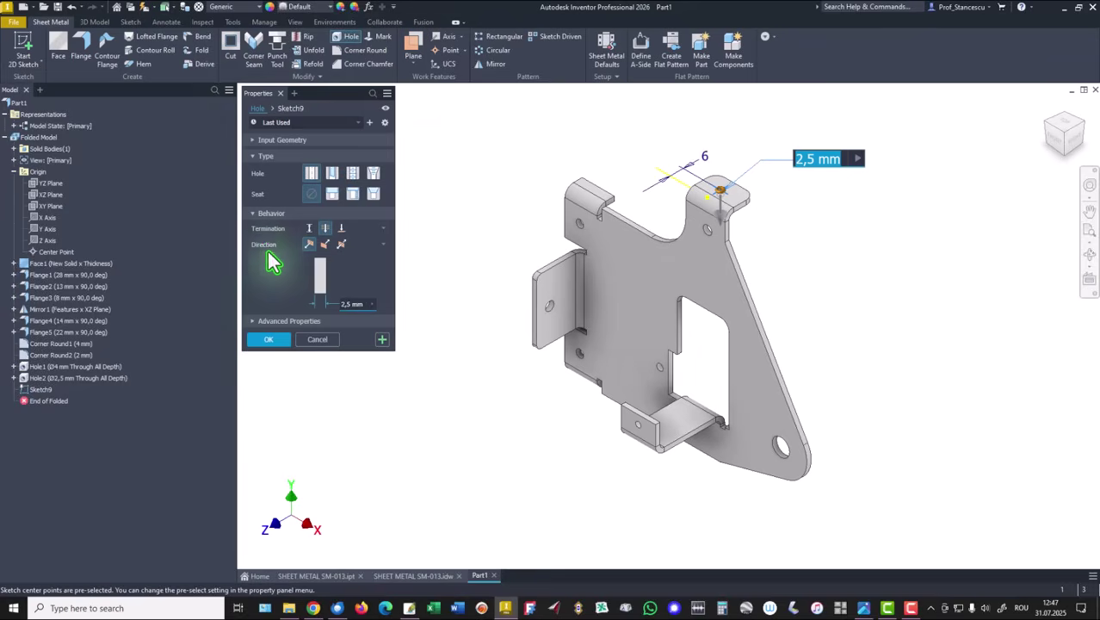
pyautogui.click(269, 339)
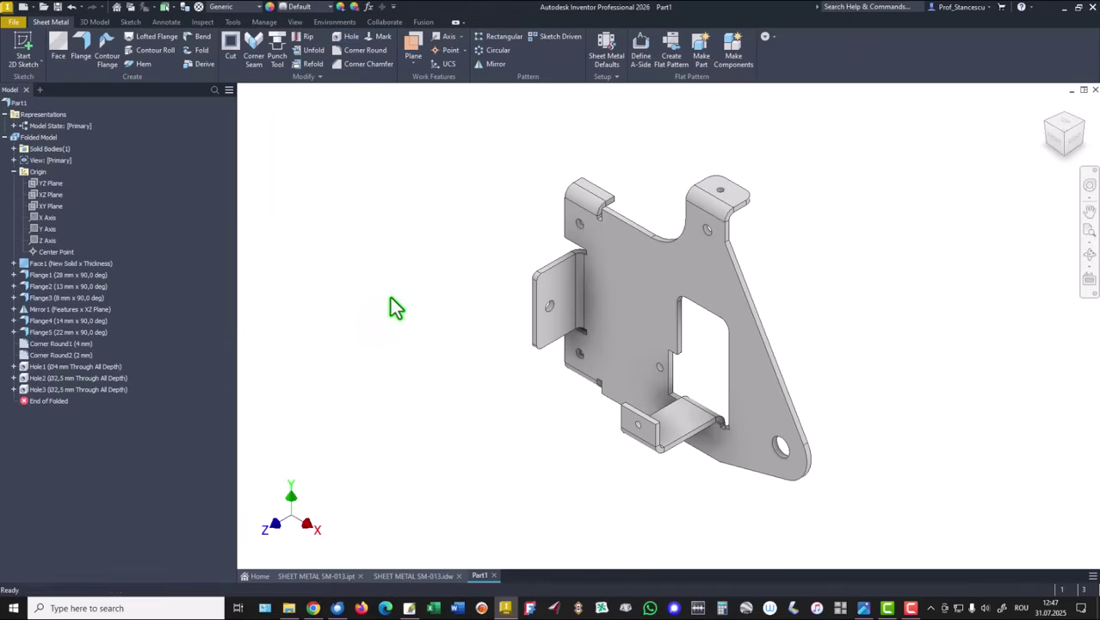
pyautogui.click(13, 172)
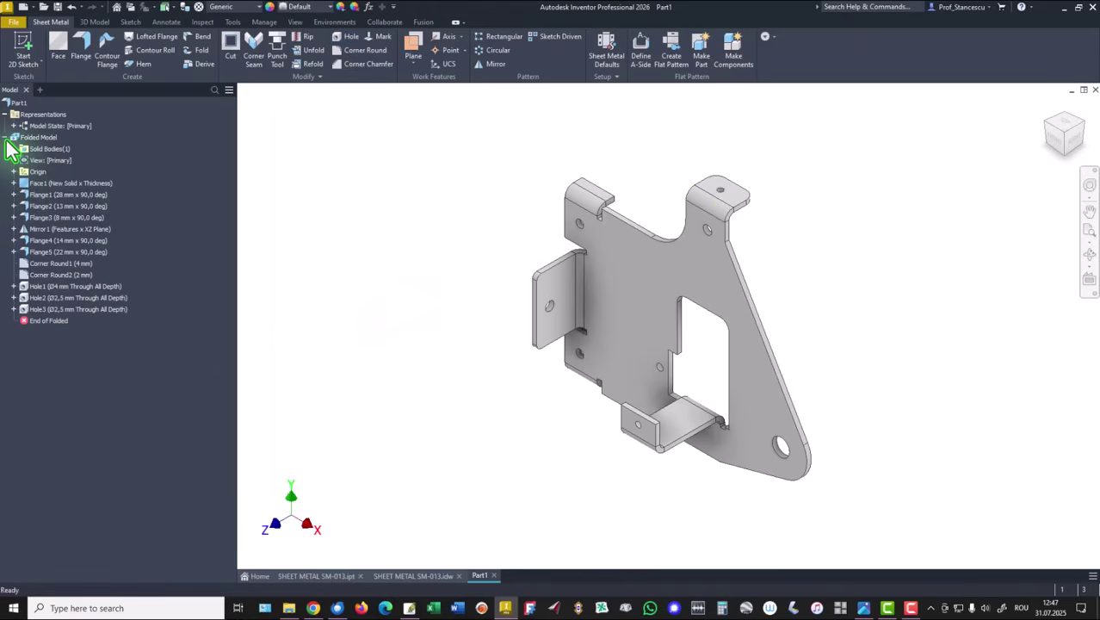
pyautogui.click(5, 137)
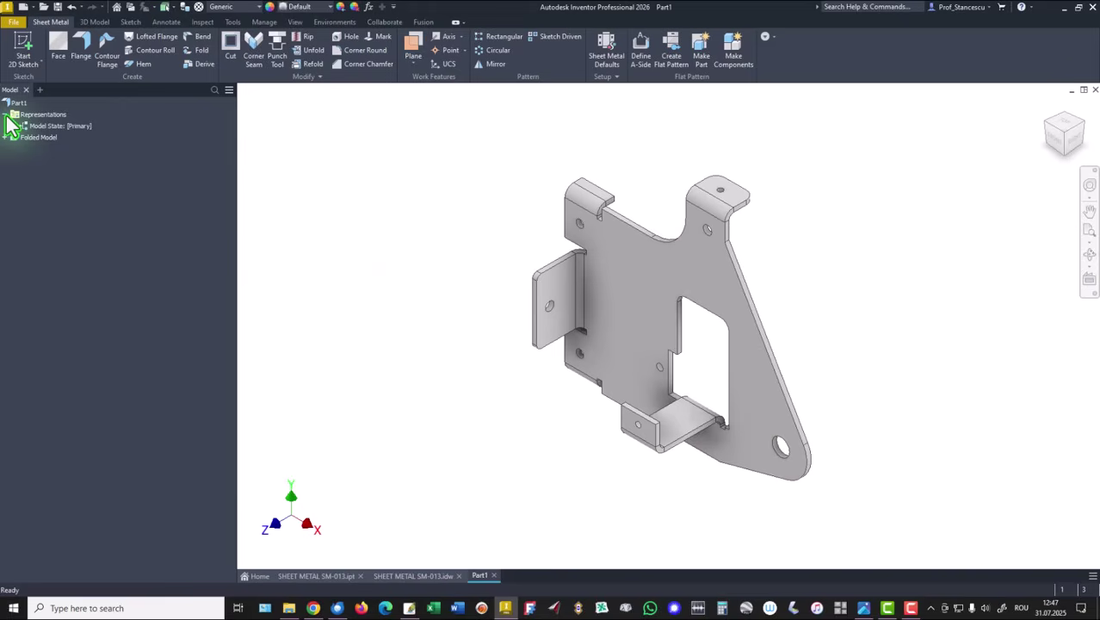
pyautogui.click(5, 114)
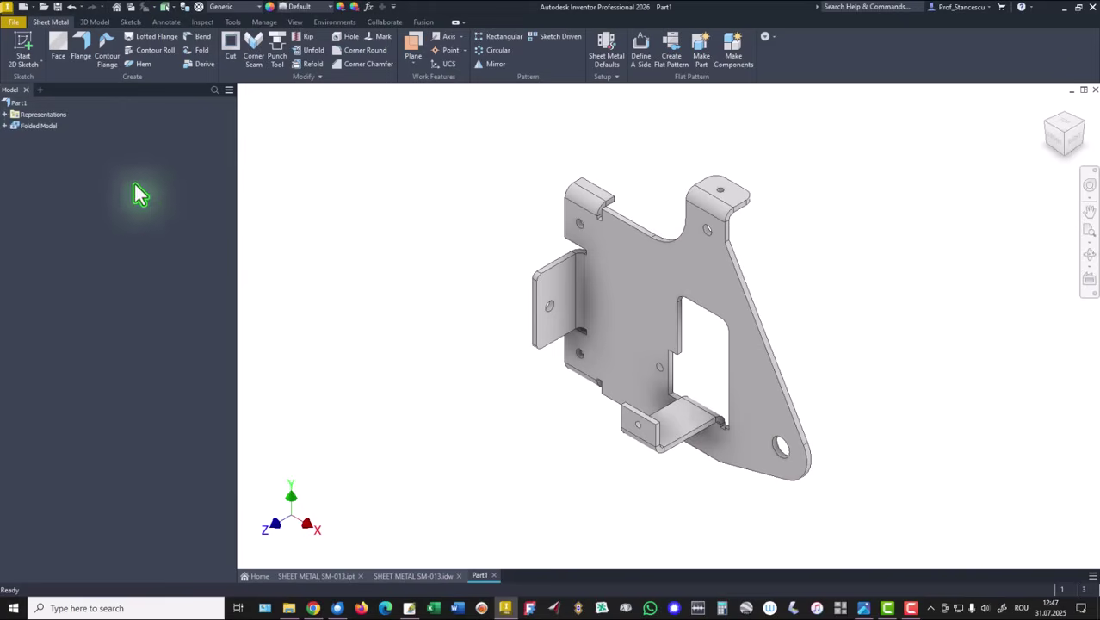
# - Update Part1's physical iProperties and copy the computed volume, 16116,632 mm^3
pyautogui.rightClick(10, 105)
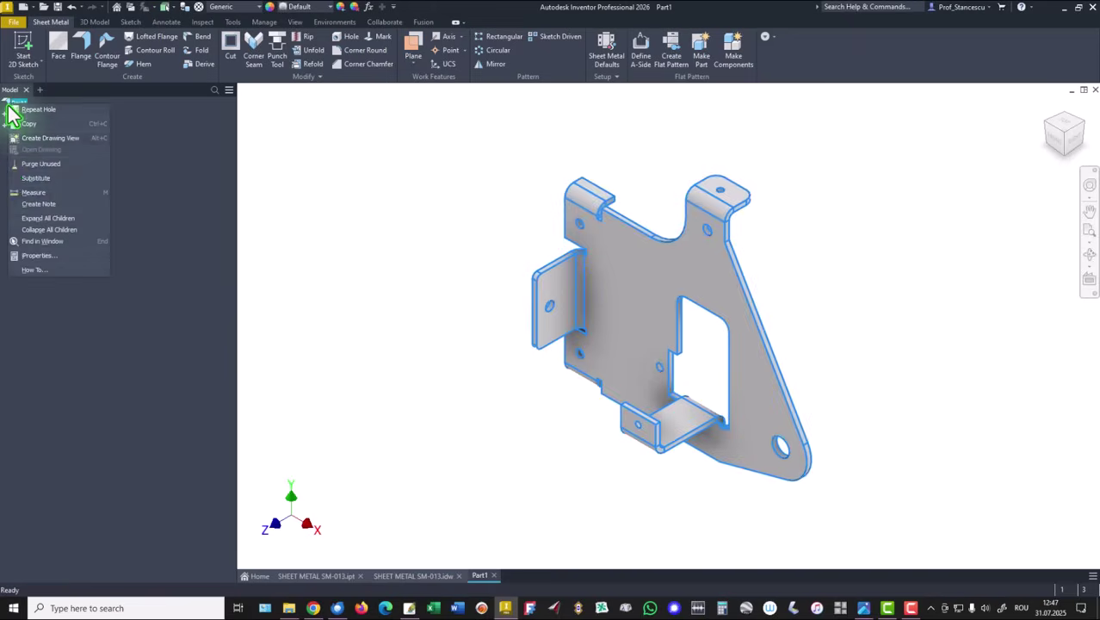
pyautogui.click(120, 265)
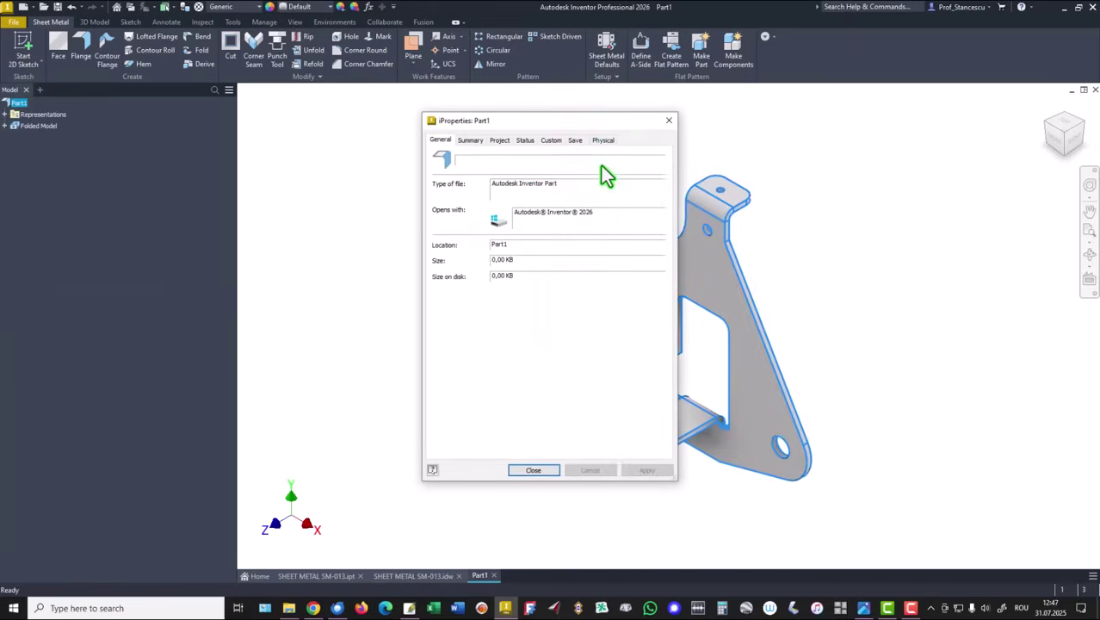
pyautogui.click(607, 138)
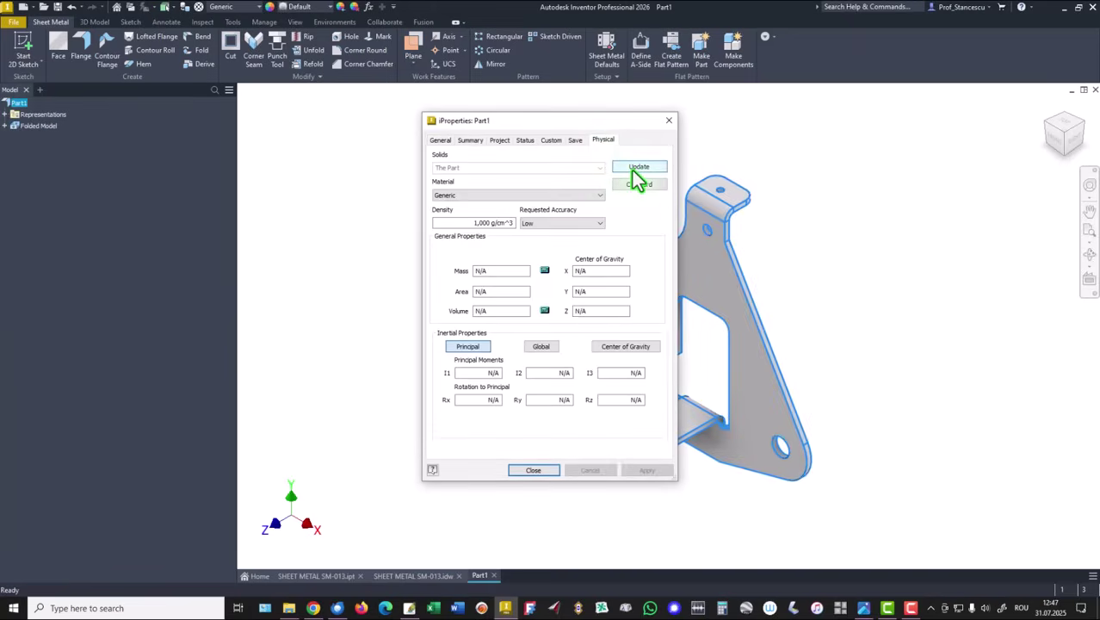
pyautogui.click(637, 168)
pyautogui.moveTo(524, 311); pyautogui.dragTo(359, 303)
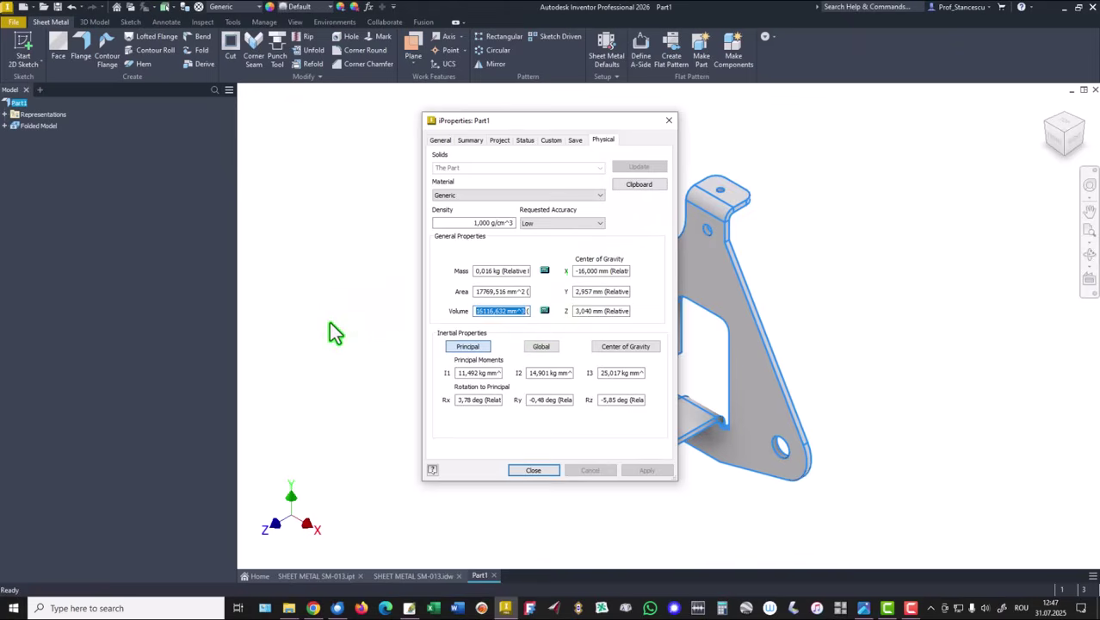
pyautogui.hotkey('ctrl', 'c')
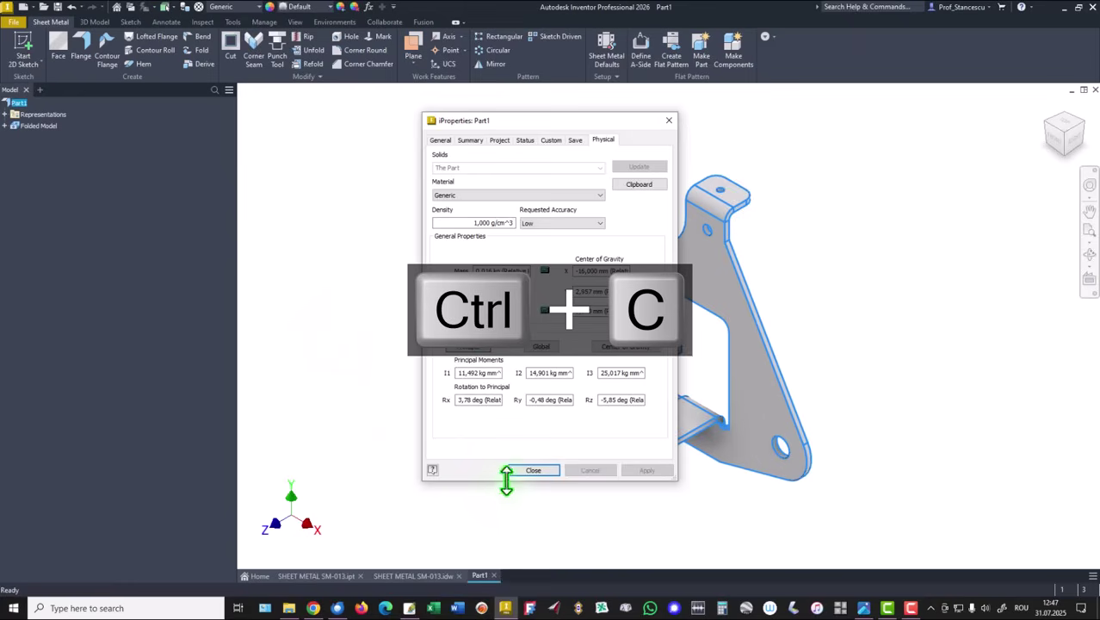
pyautogui.click(534, 471)
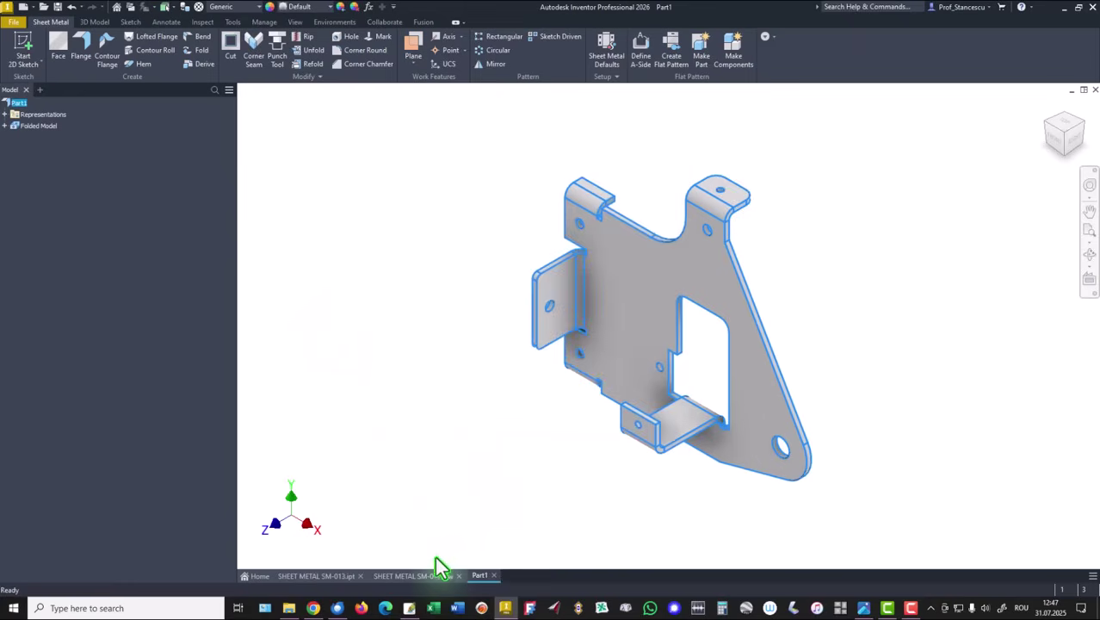
# - Paste the model's volume beneath the drawing's Volume = 16116,632 mm^3 note to compare
pyautogui.click(446, 576)
pyautogui.click(994, 516)
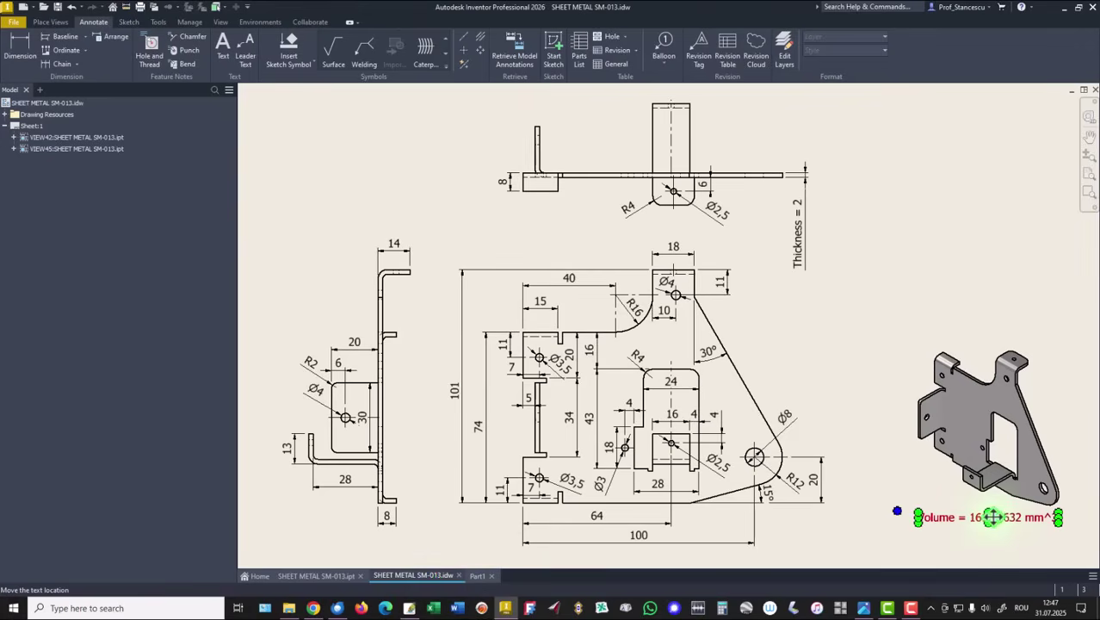
pyautogui.doubleClick(995, 516)
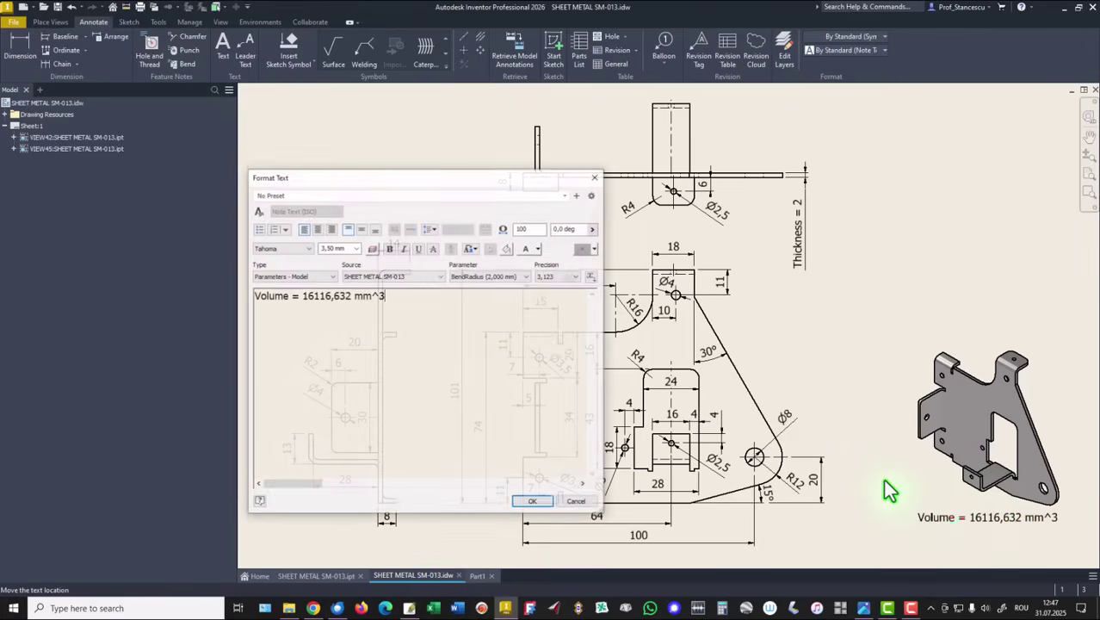
pyautogui.press('Return')
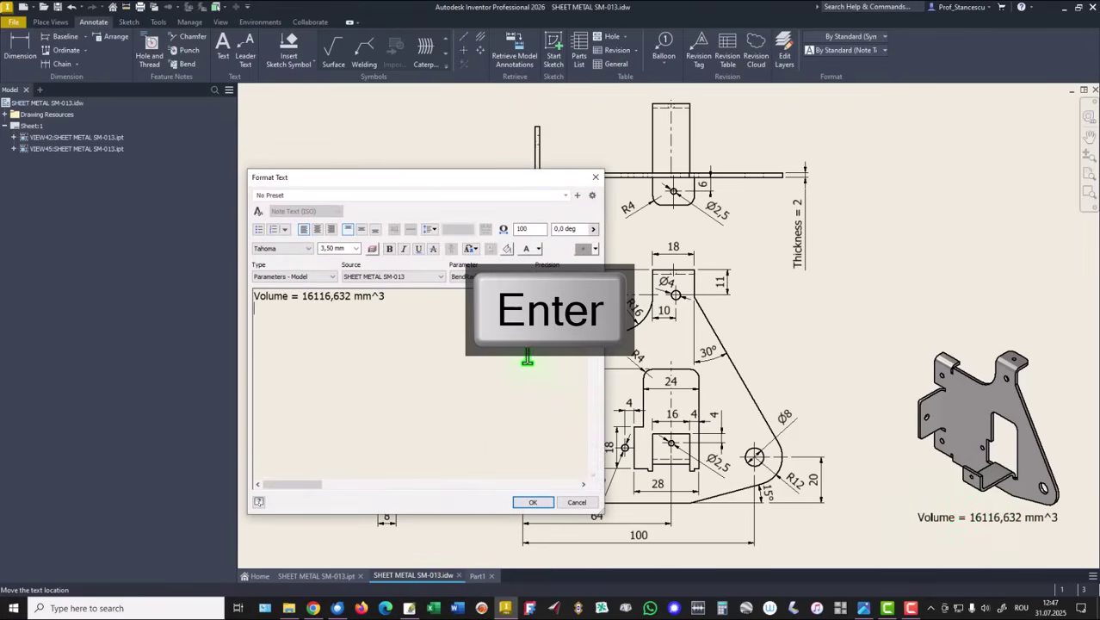
pyautogui.hotkey('ctrl', 'v')
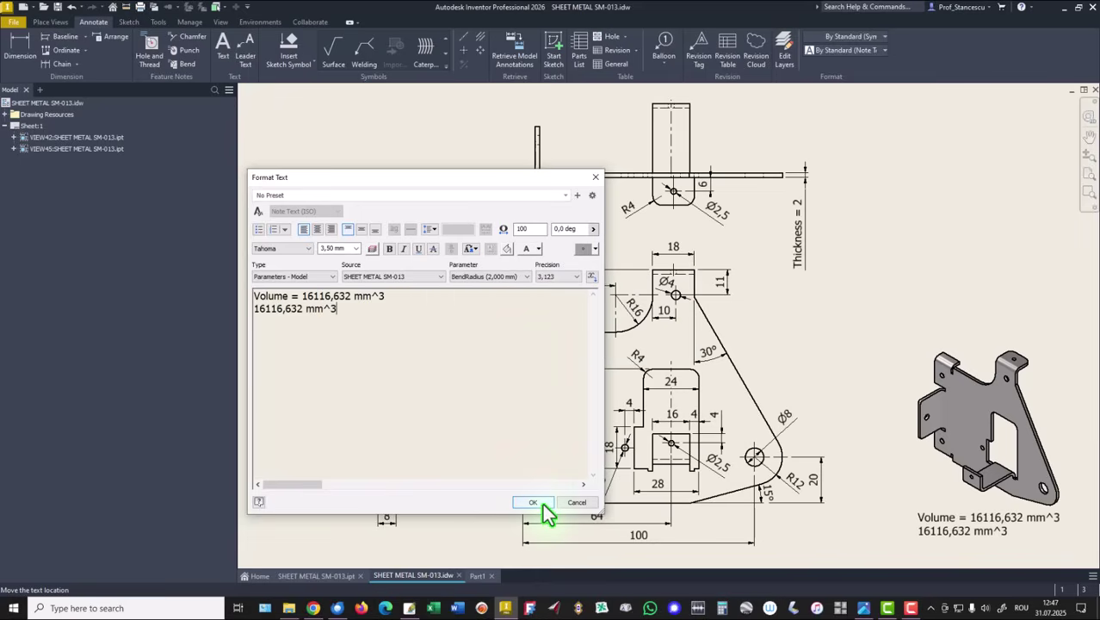
pyautogui.click(532, 502)
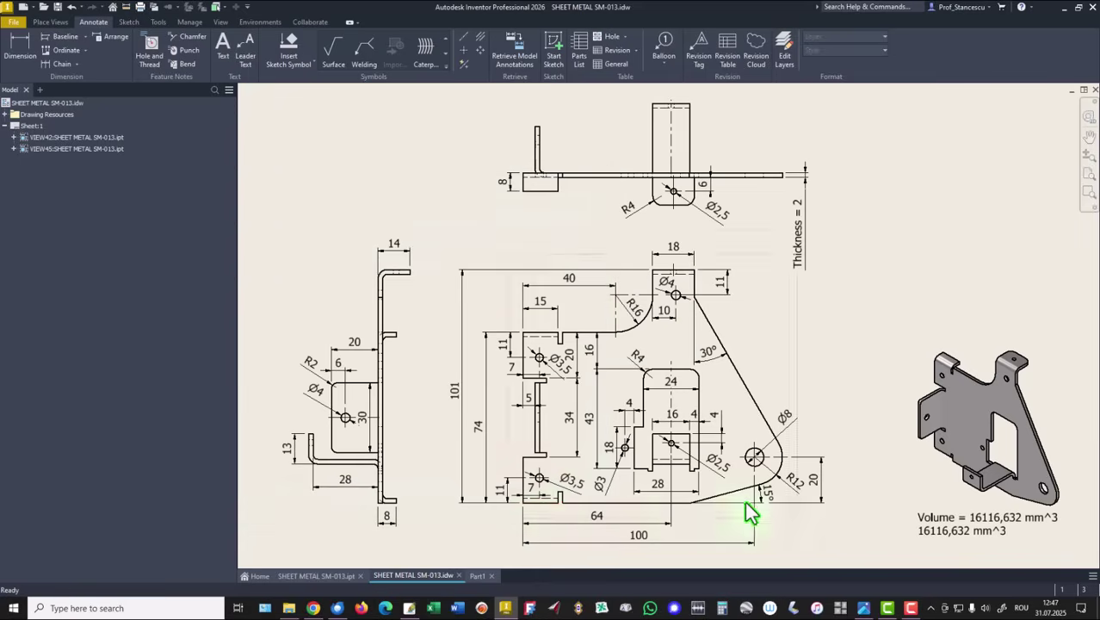
# - Remove the pasted line to restore the one-line note, then return to Part1
pyautogui.click(956, 531)
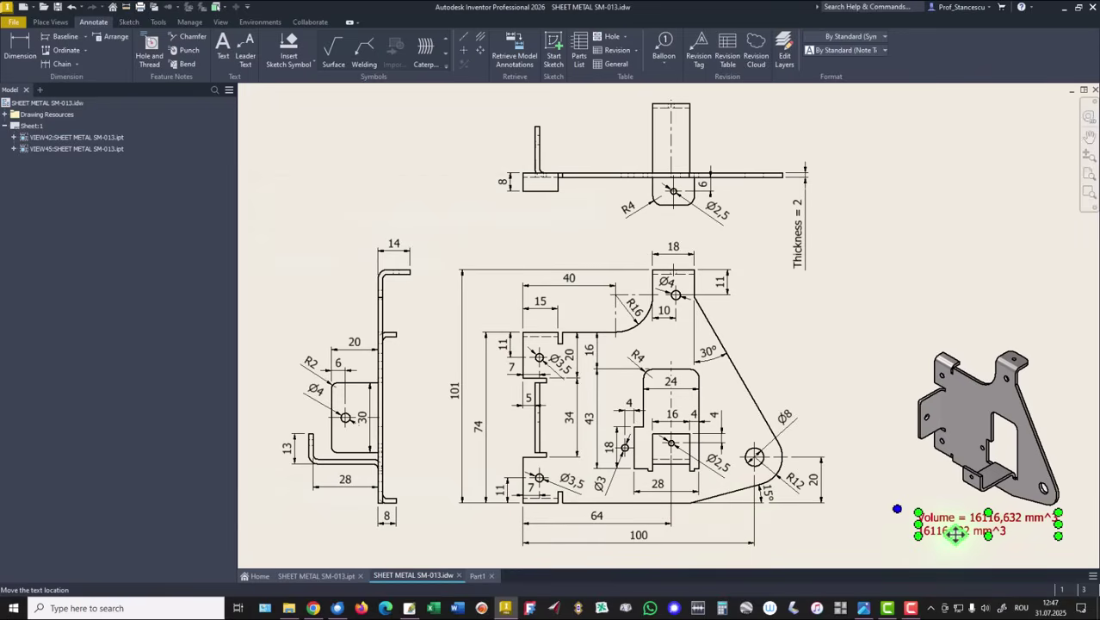
pyautogui.doubleClick(955, 531)
pyautogui.click(371, 312)
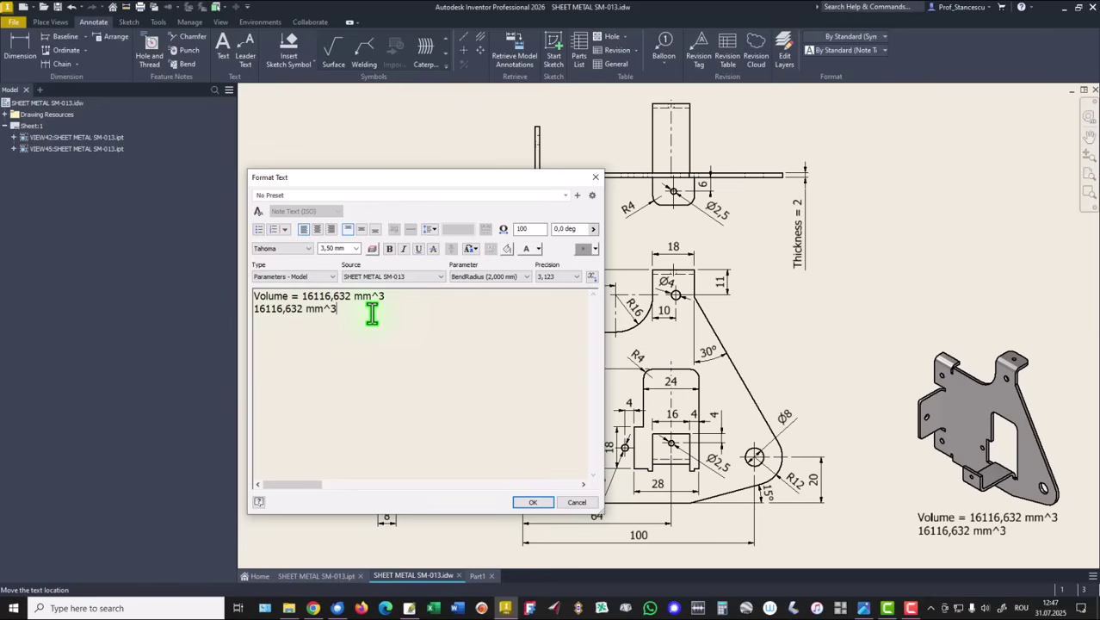
pyautogui.moveTo(371, 311); pyautogui.dragTo(223, 310)
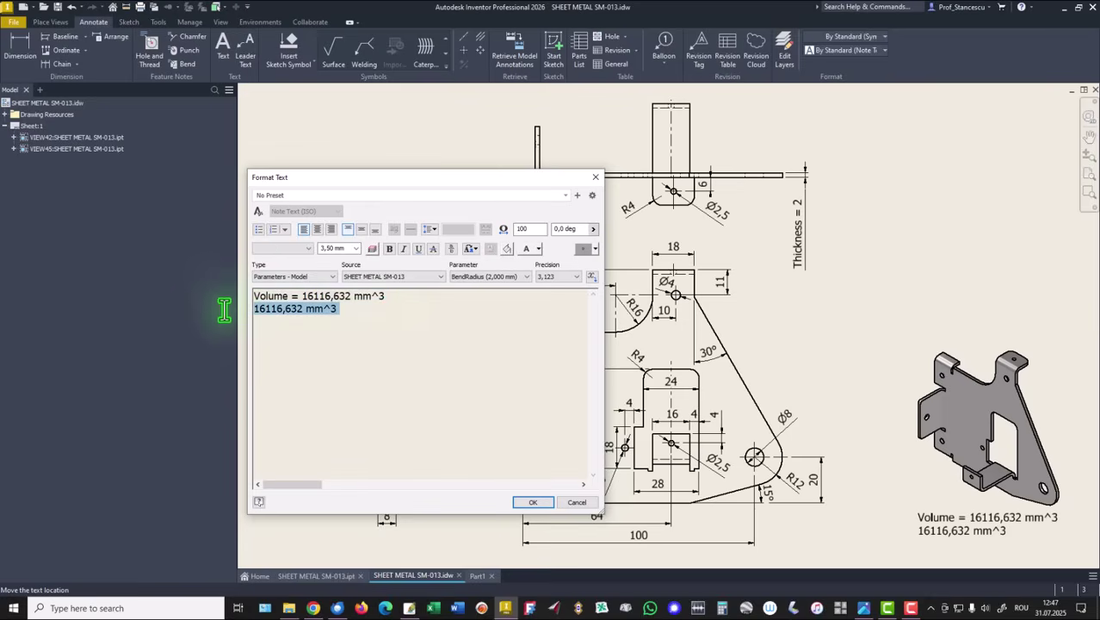
pyautogui.press('Delete')
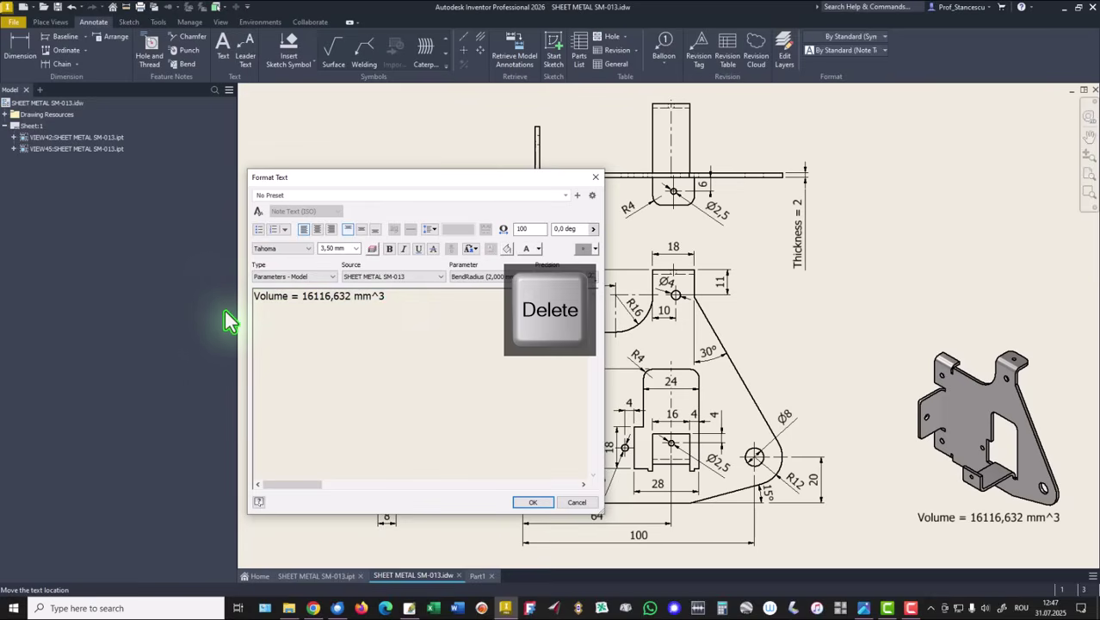
pyautogui.press('BackSpace')
pyautogui.click(534, 503)
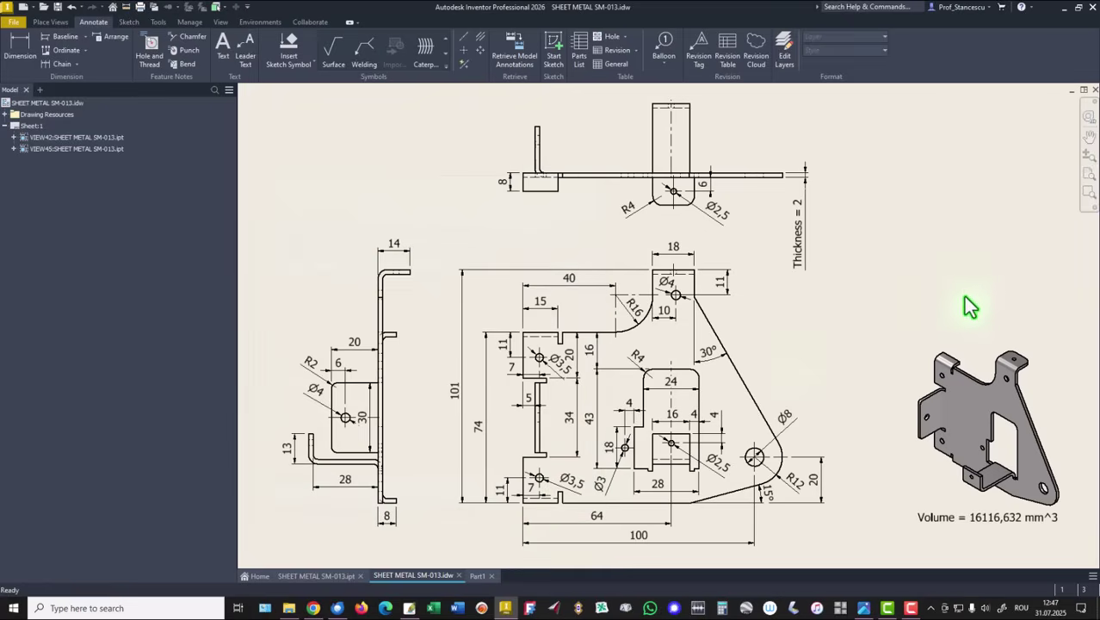
pyautogui.click(477, 575)
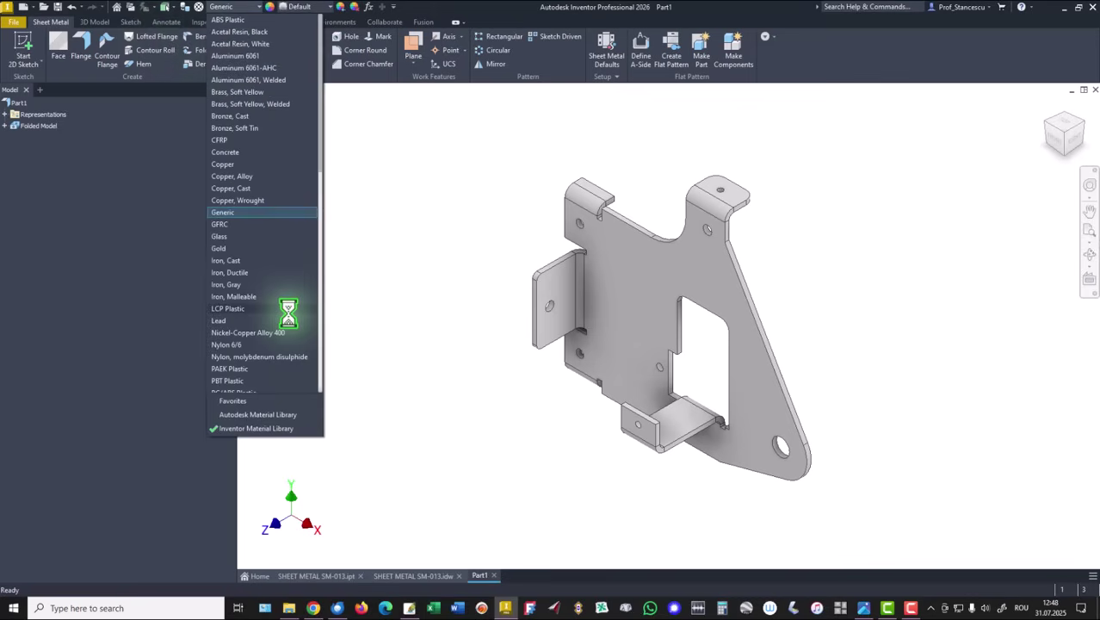
# - Assign Steel, Carbon as Part1's material, then compare it against the SHEET METAL SM-013.ipt document
pyautogui.scroll(-10, 289, 314)
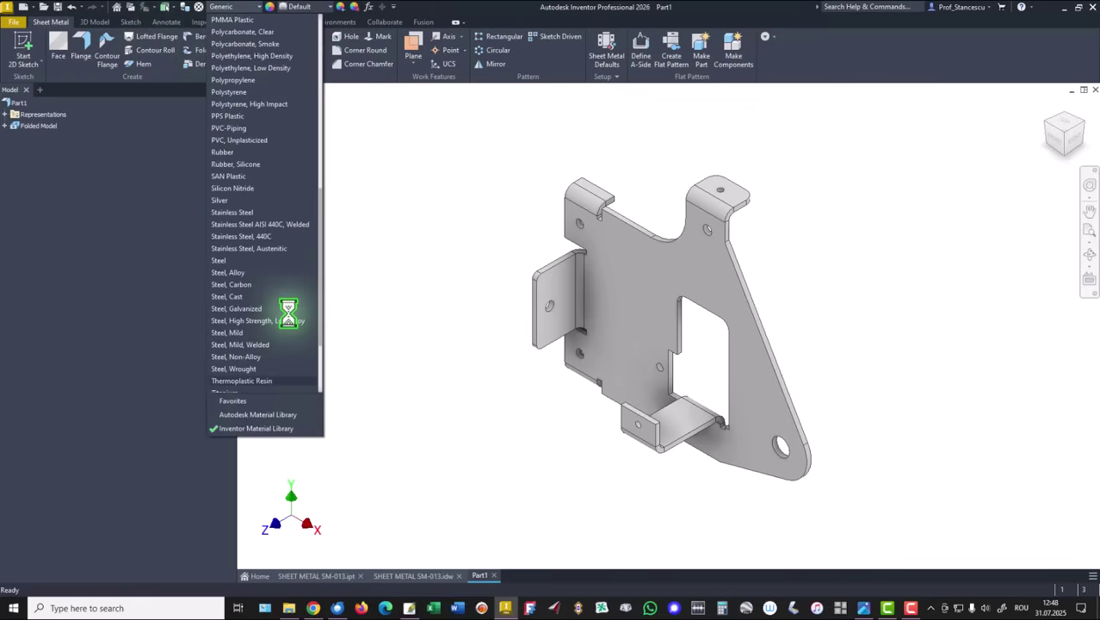
pyautogui.click(226, 290)
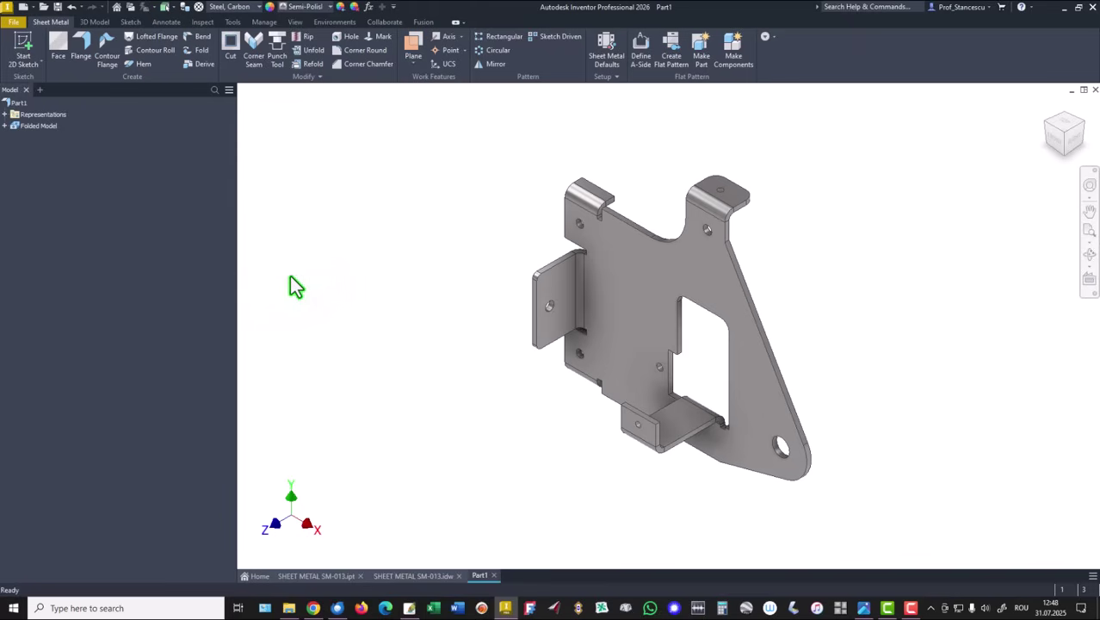
pyautogui.click(312, 575)
pyautogui.click(478, 576)
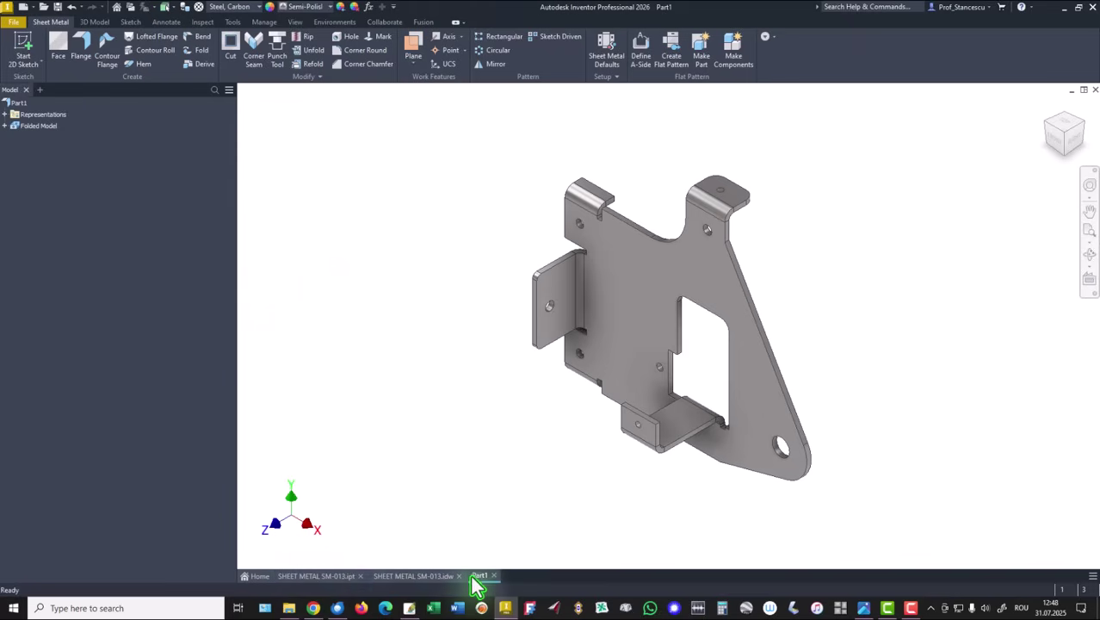
pyautogui.click(290, 576)
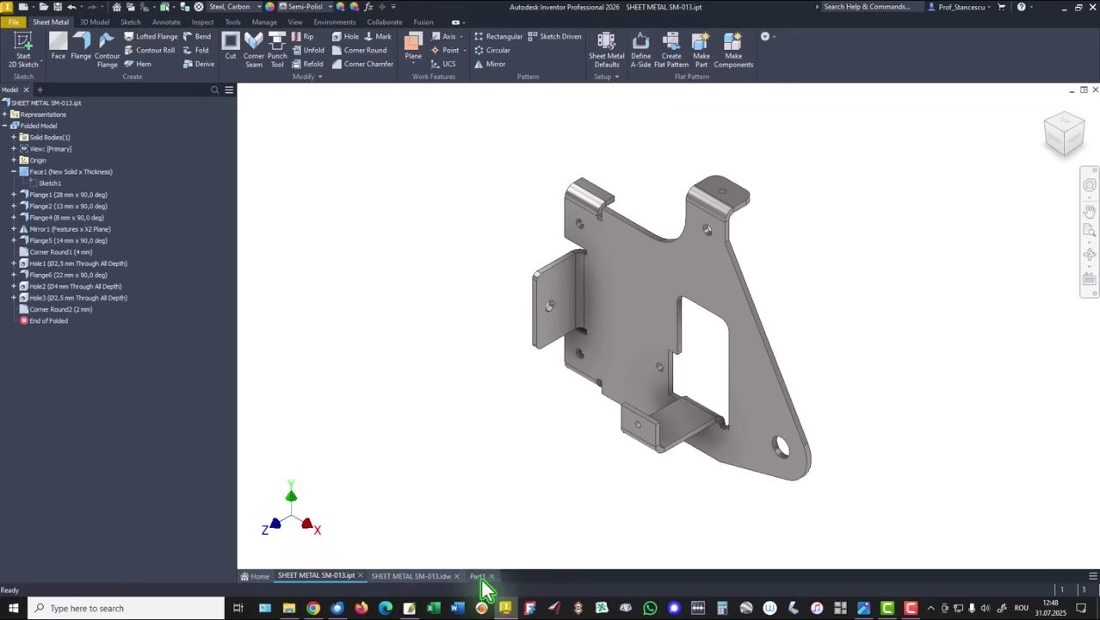
pyautogui.click(480, 577)
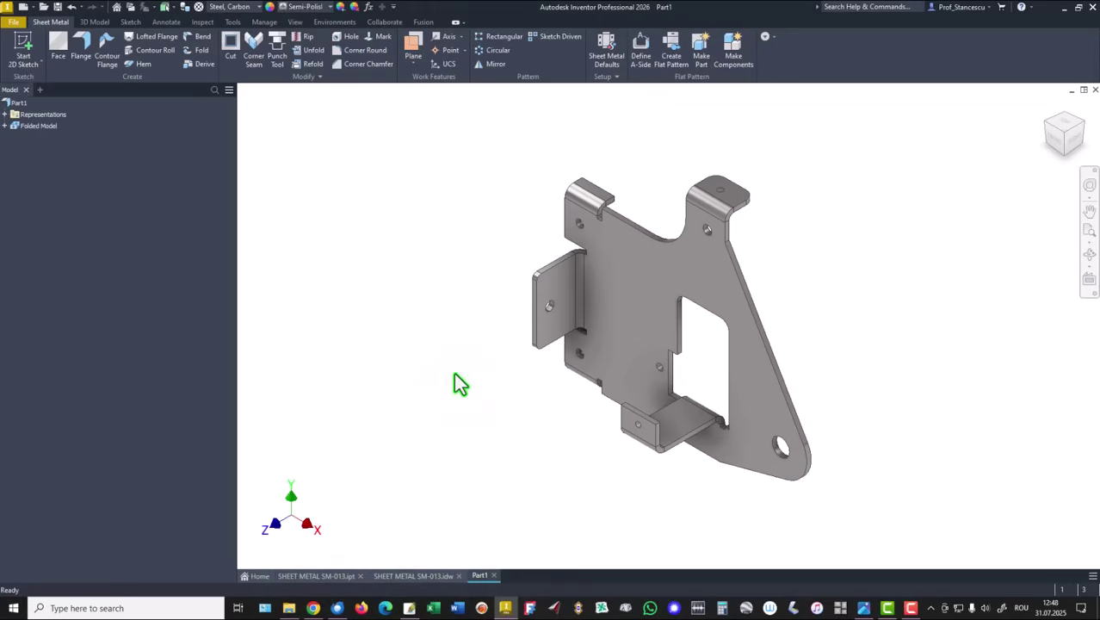